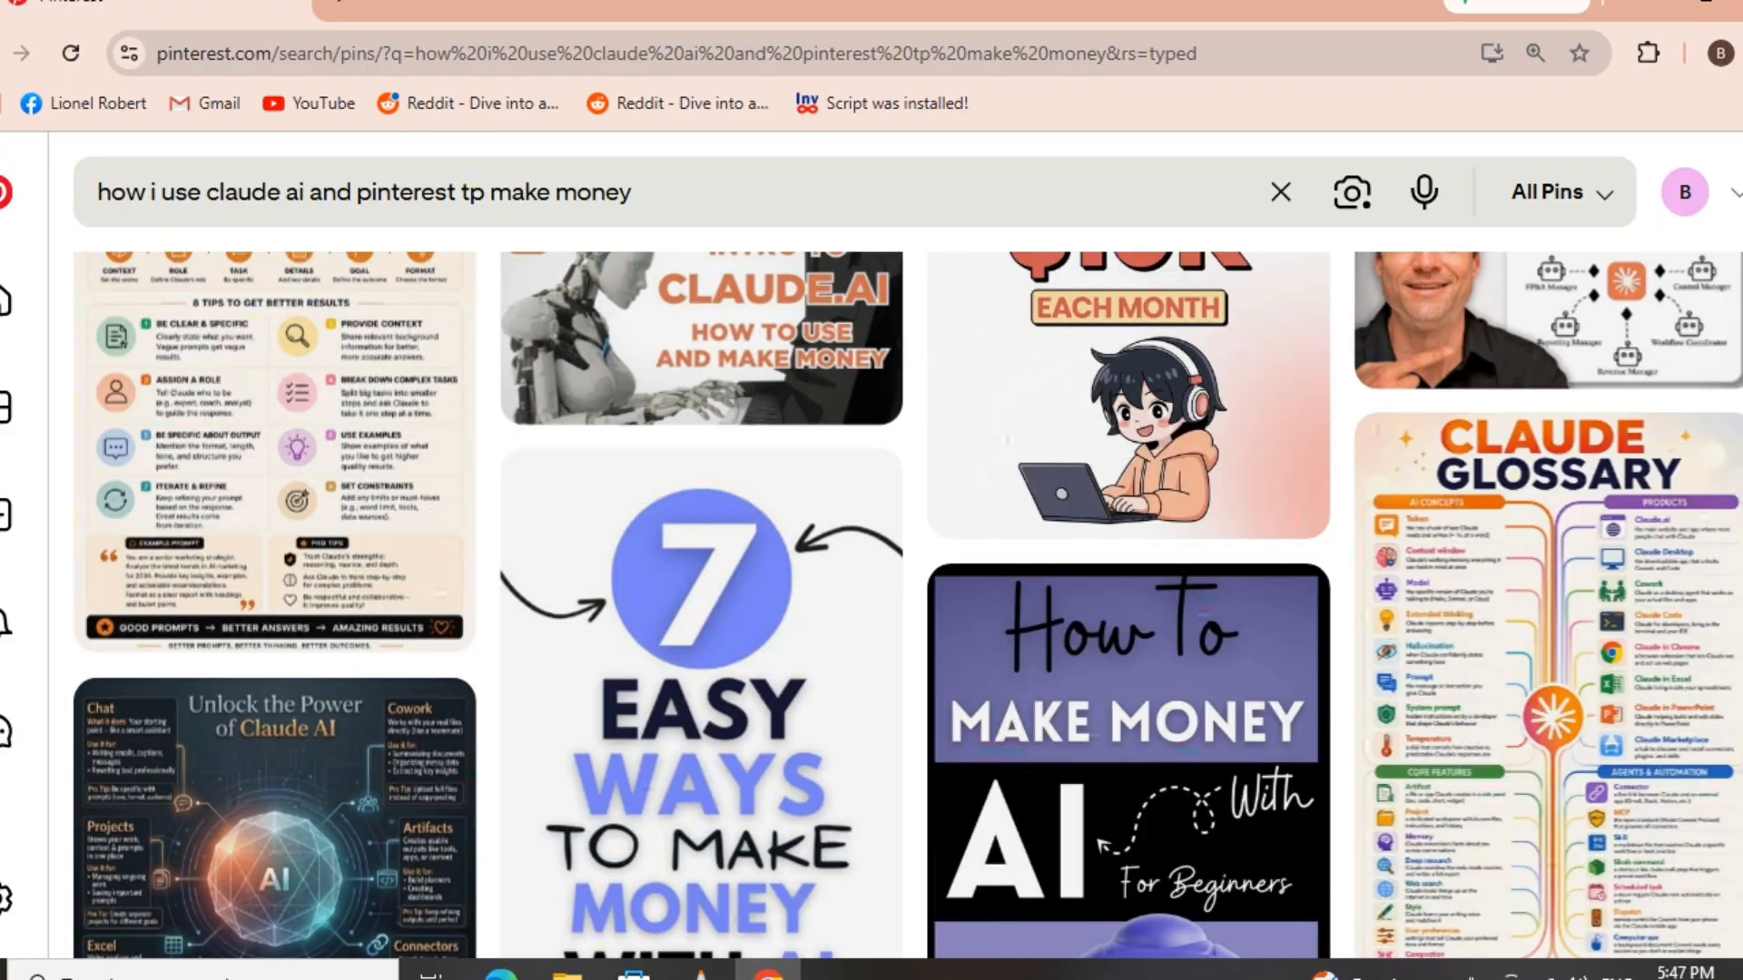
# - Browse the Pinterest results on making money with Claude AI and Pinterest, examining the pin topics and designs
pyautogui.scroll(-5, 872, 606)
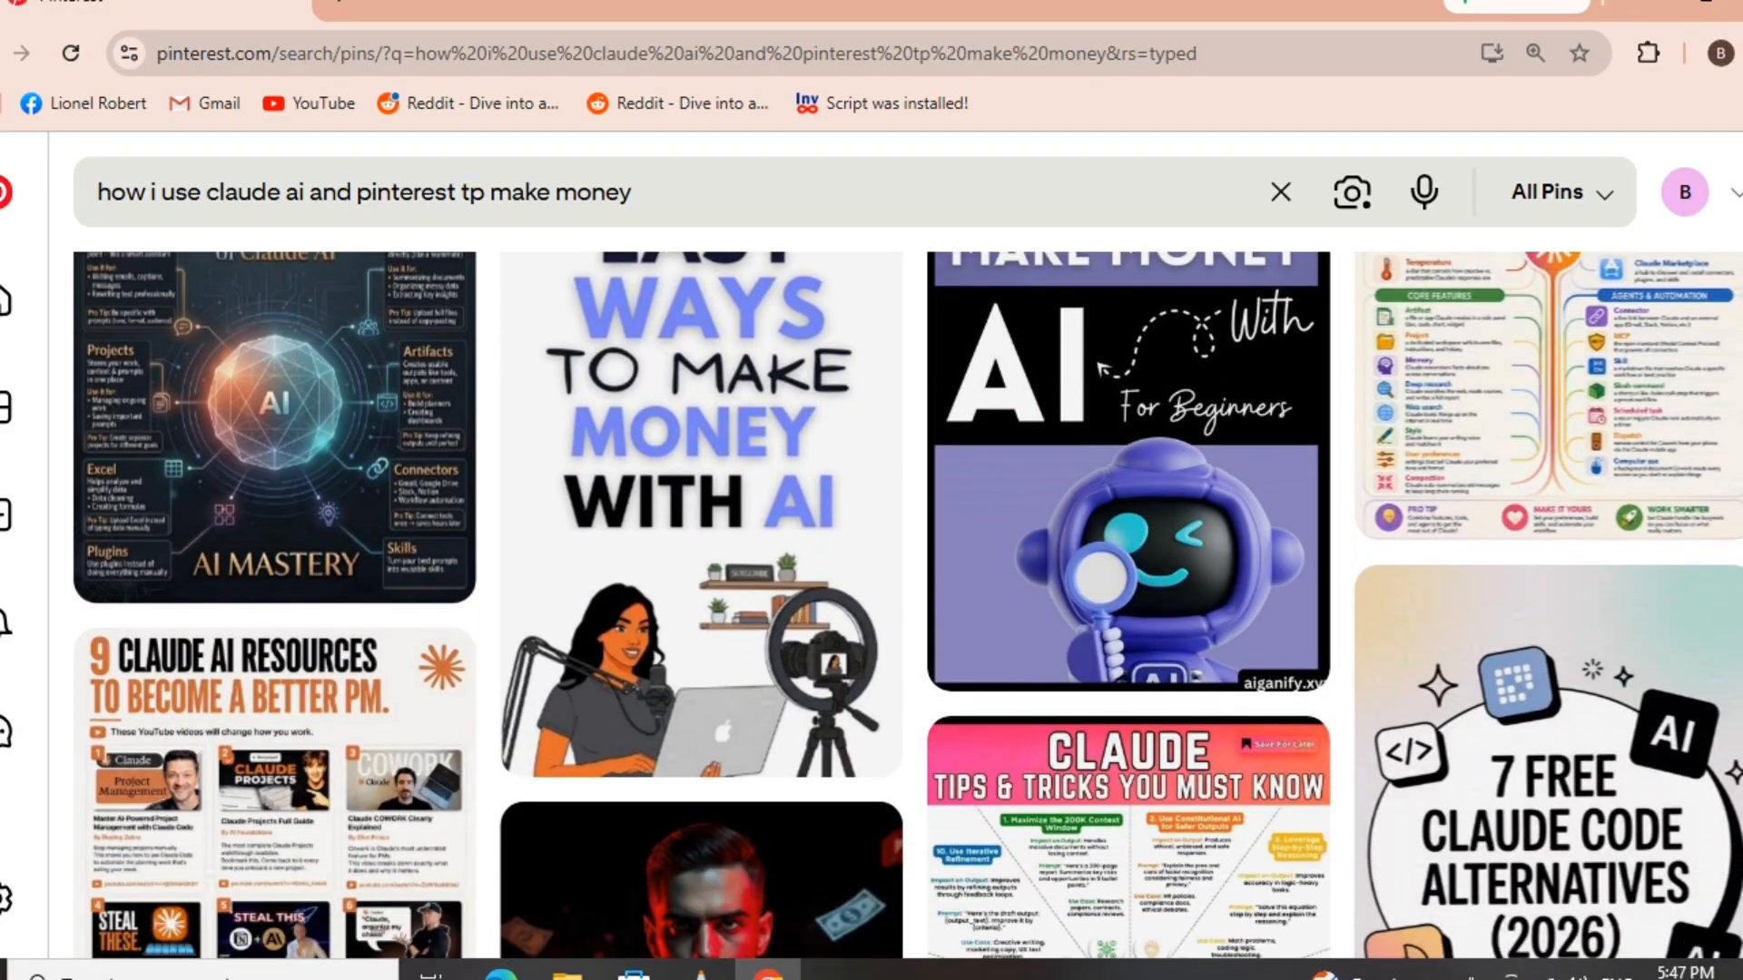
pyautogui.scroll(-2, 872, 606)
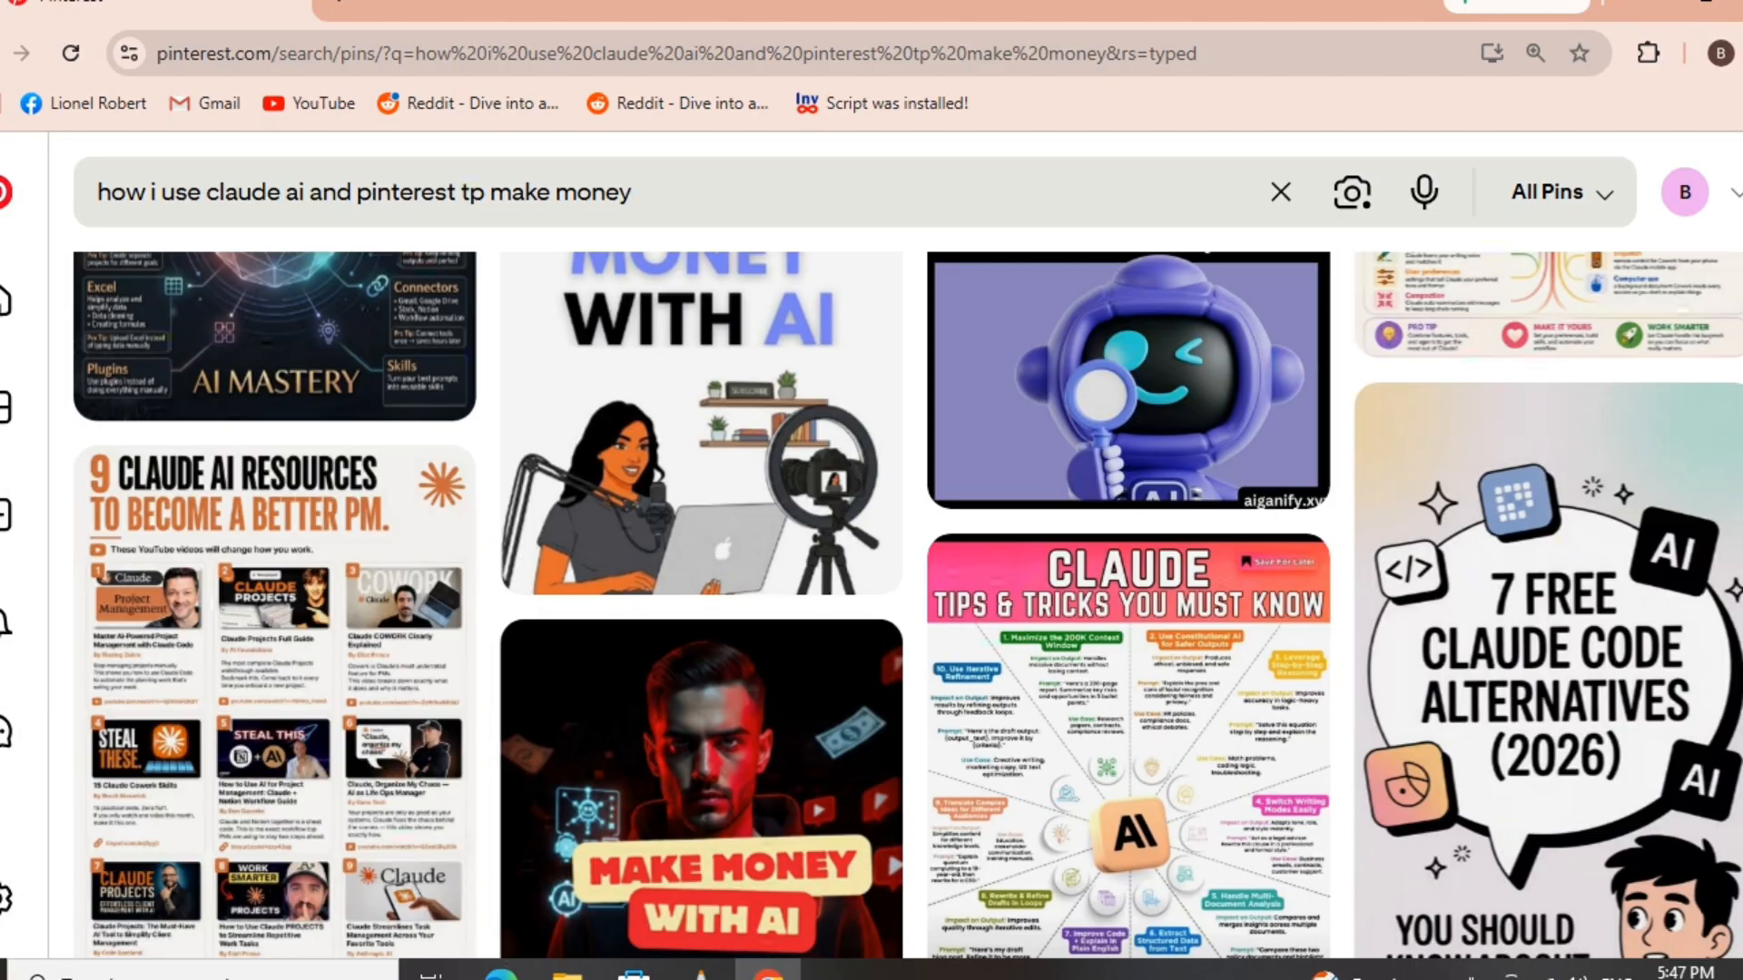
pyautogui.scroll(-15, 871, 606)
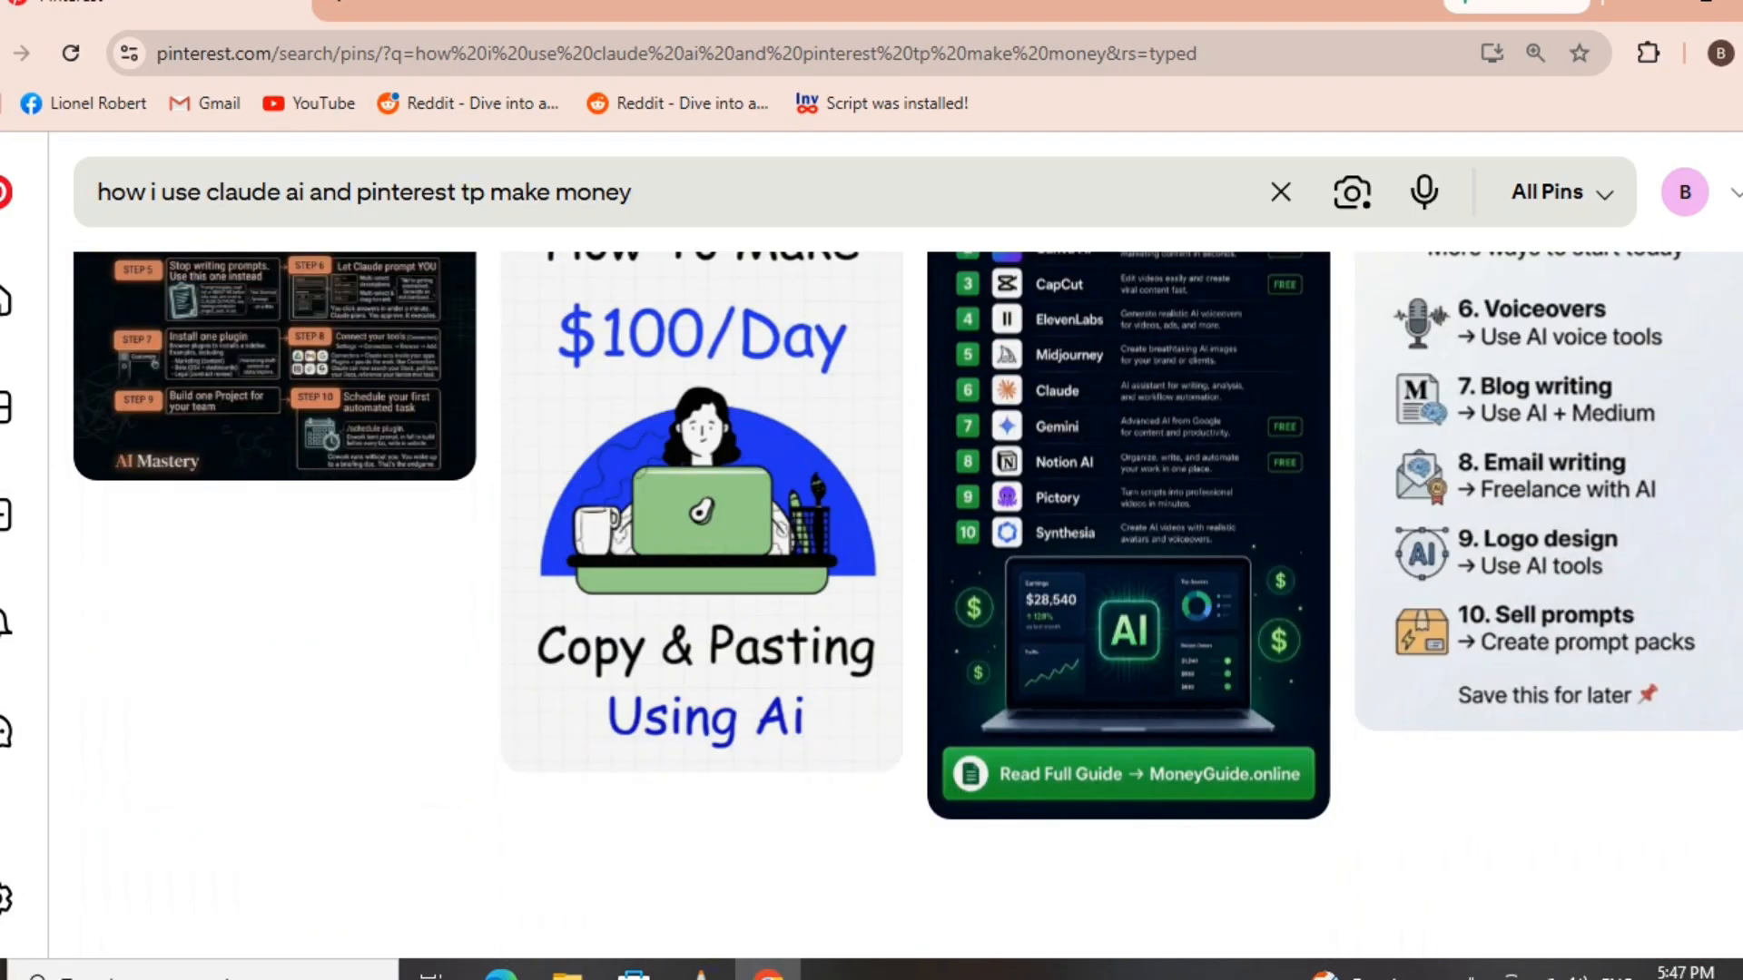
pyautogui.scroll(-15, 872, 605)
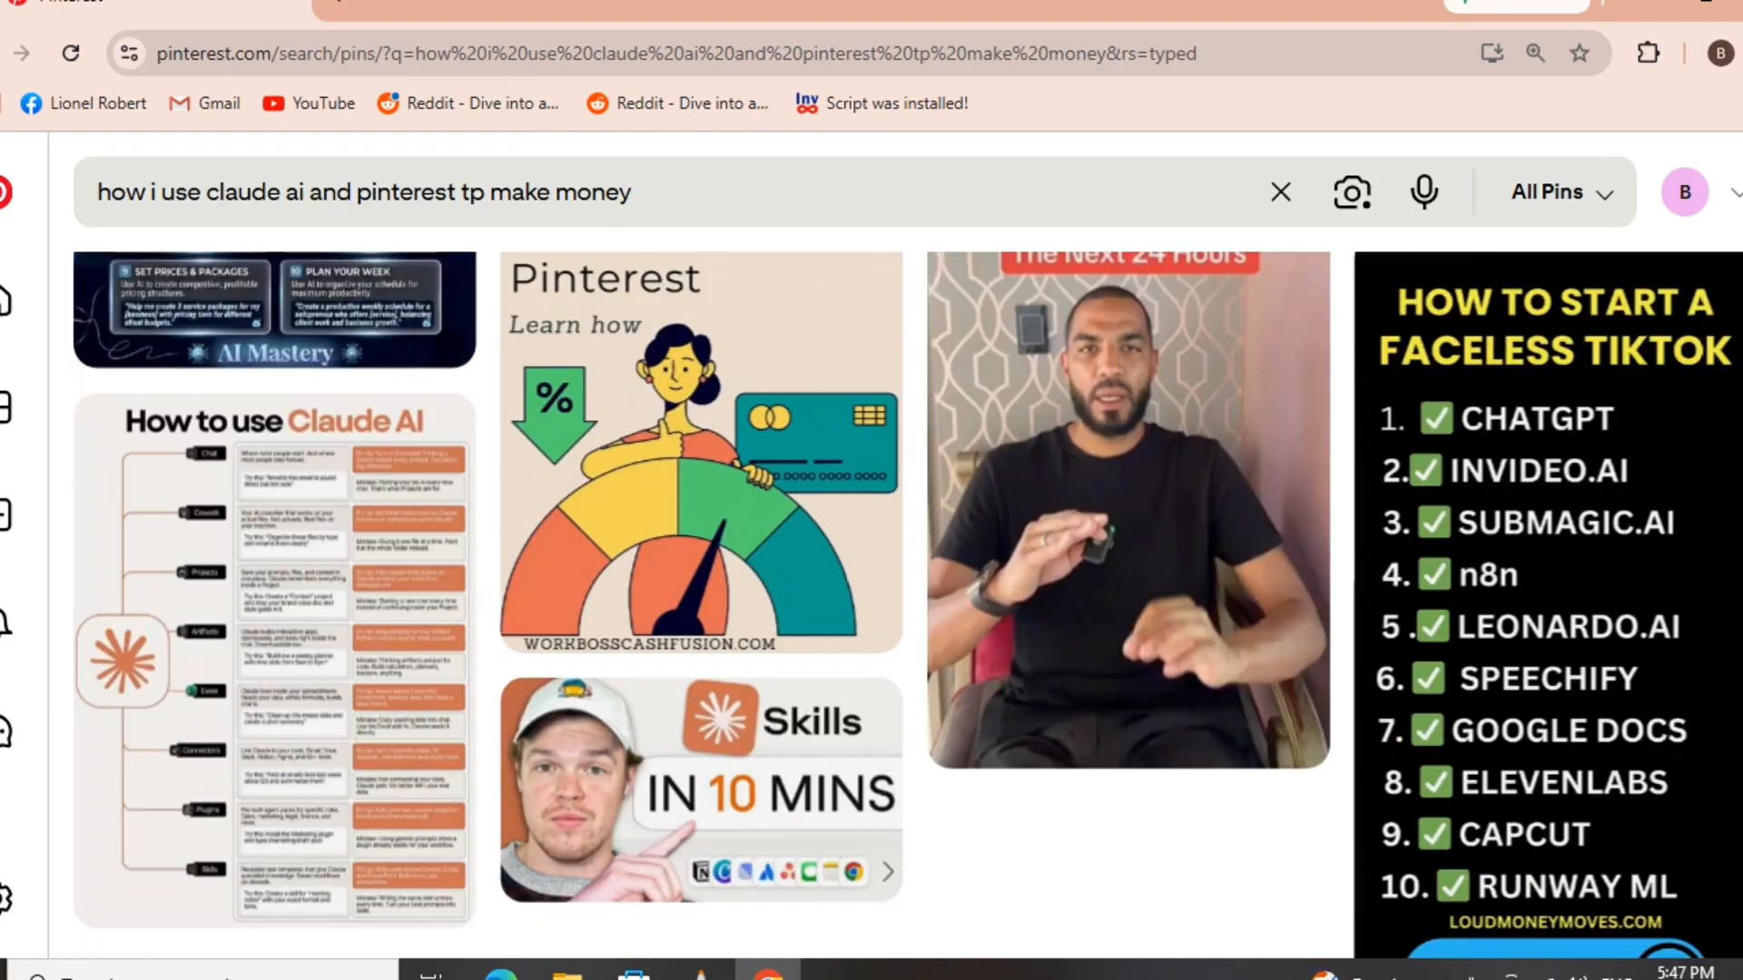
pyautogui.scroll(-15, 872, 605)
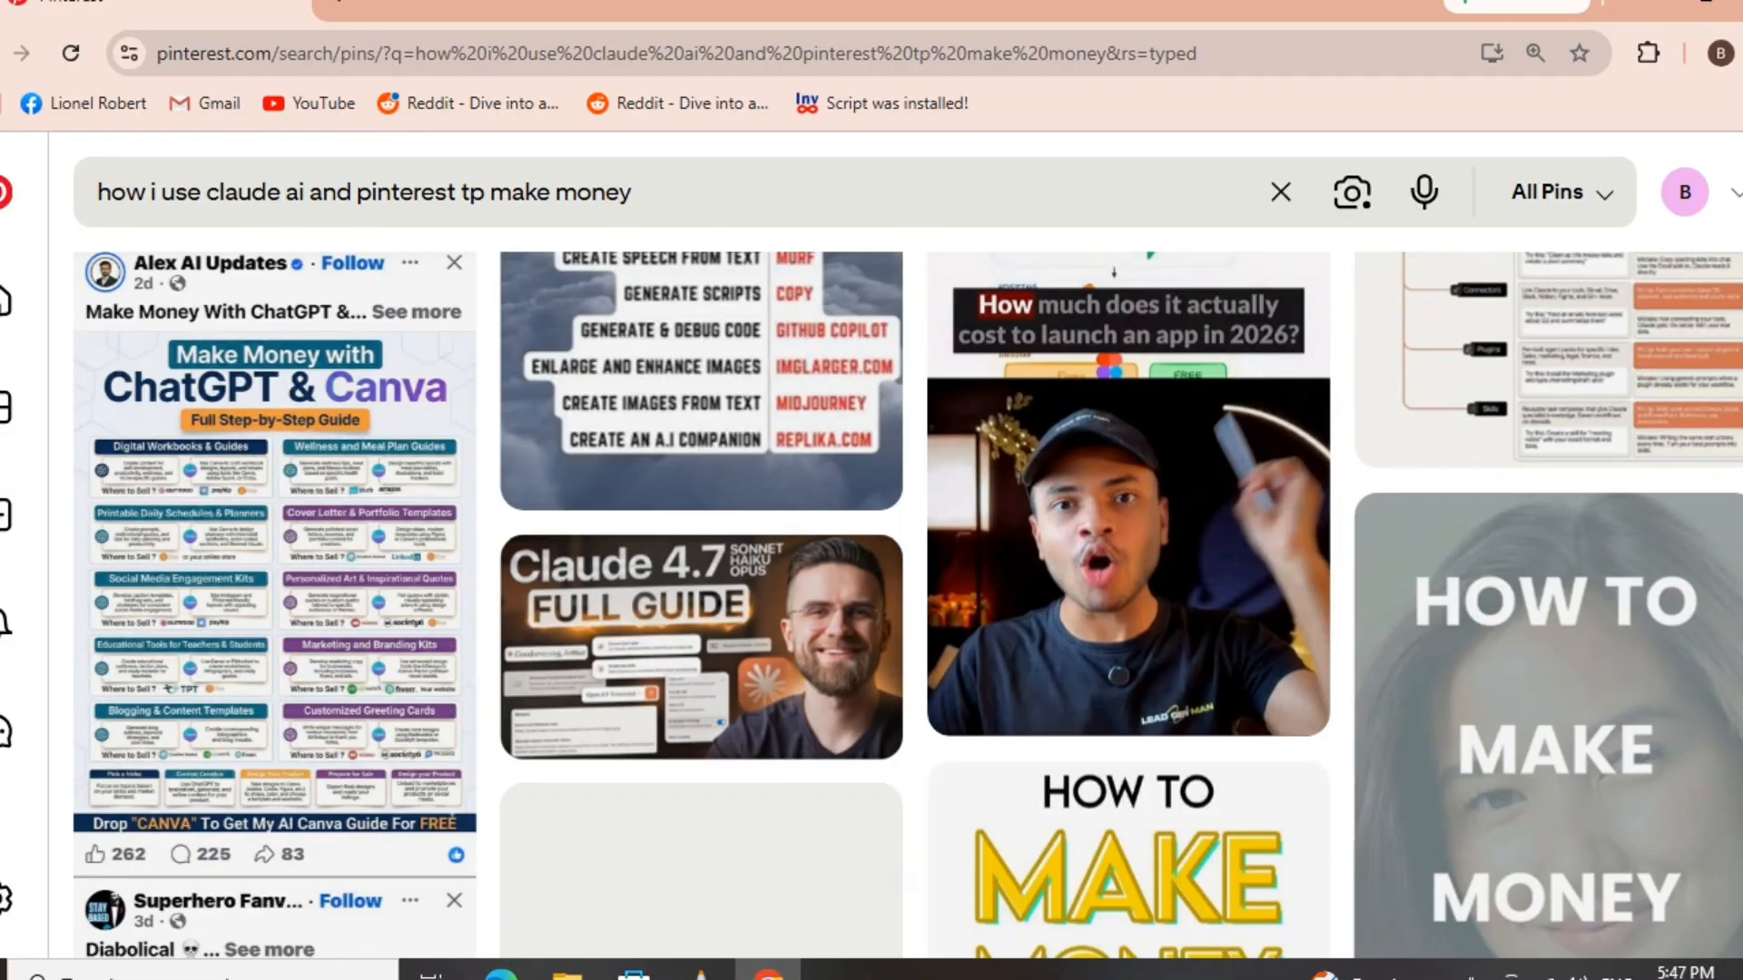
pyautogui.scroll(-10, 871, 605)
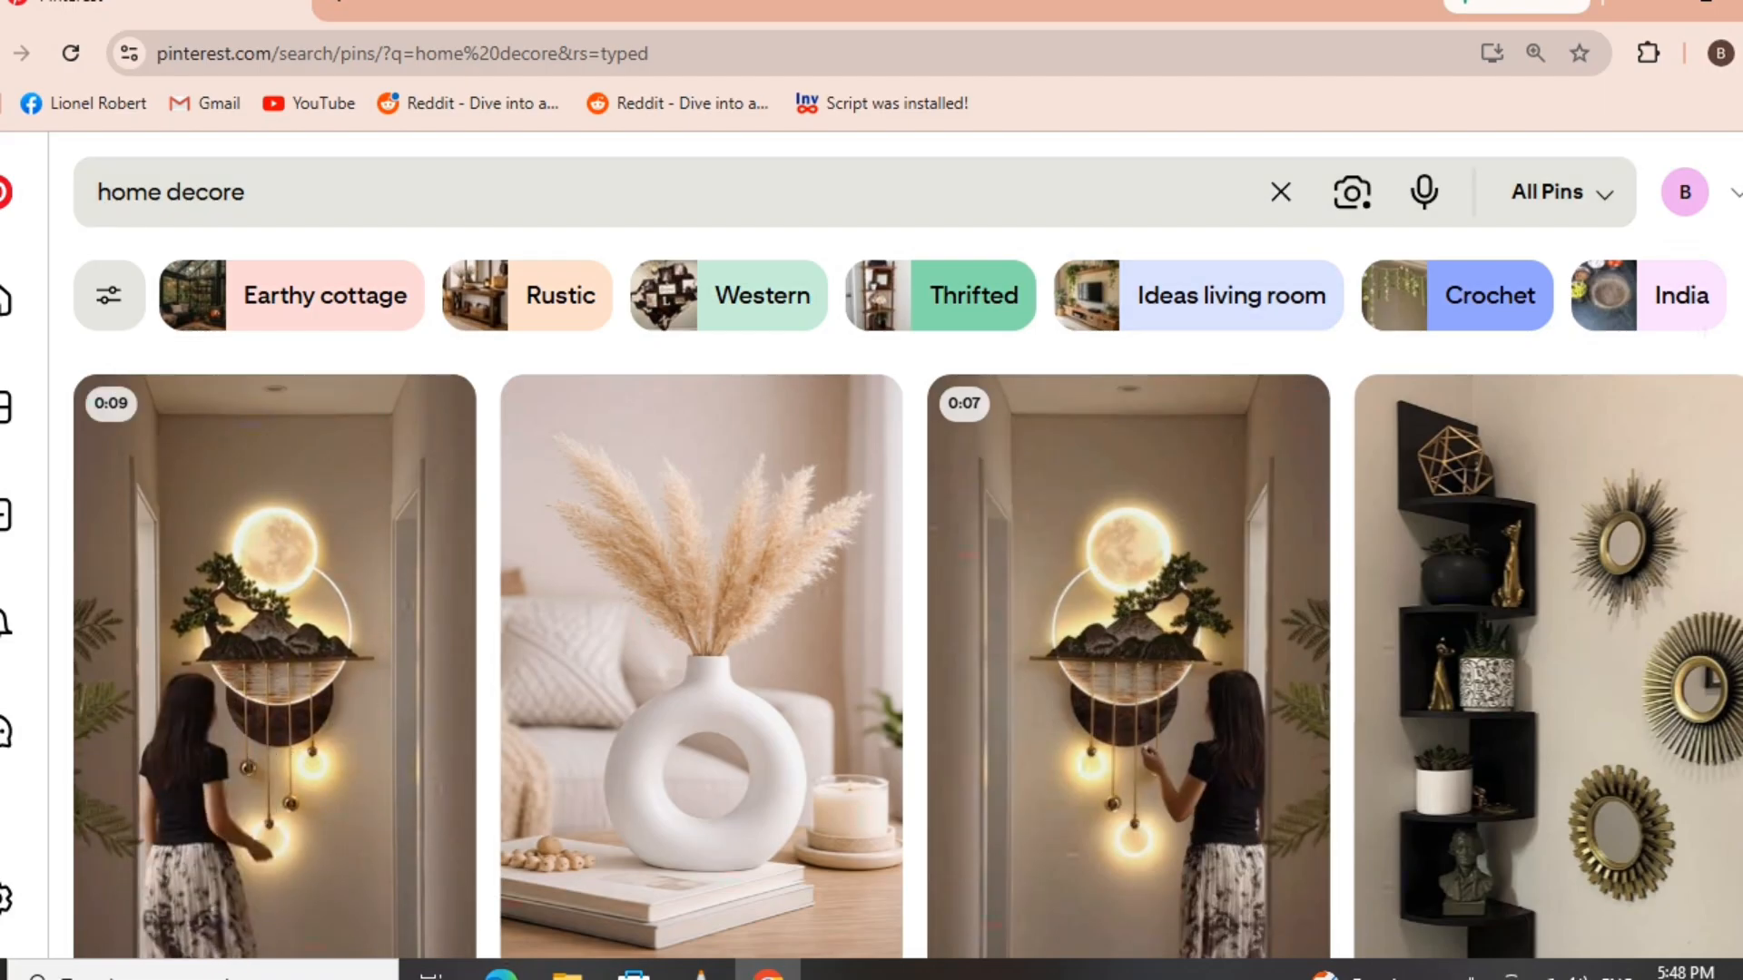
# - Look through the "home decore" search results, examining the product and room styling pins and the related searches
pyautogui.scroll(-4, 908, 653)
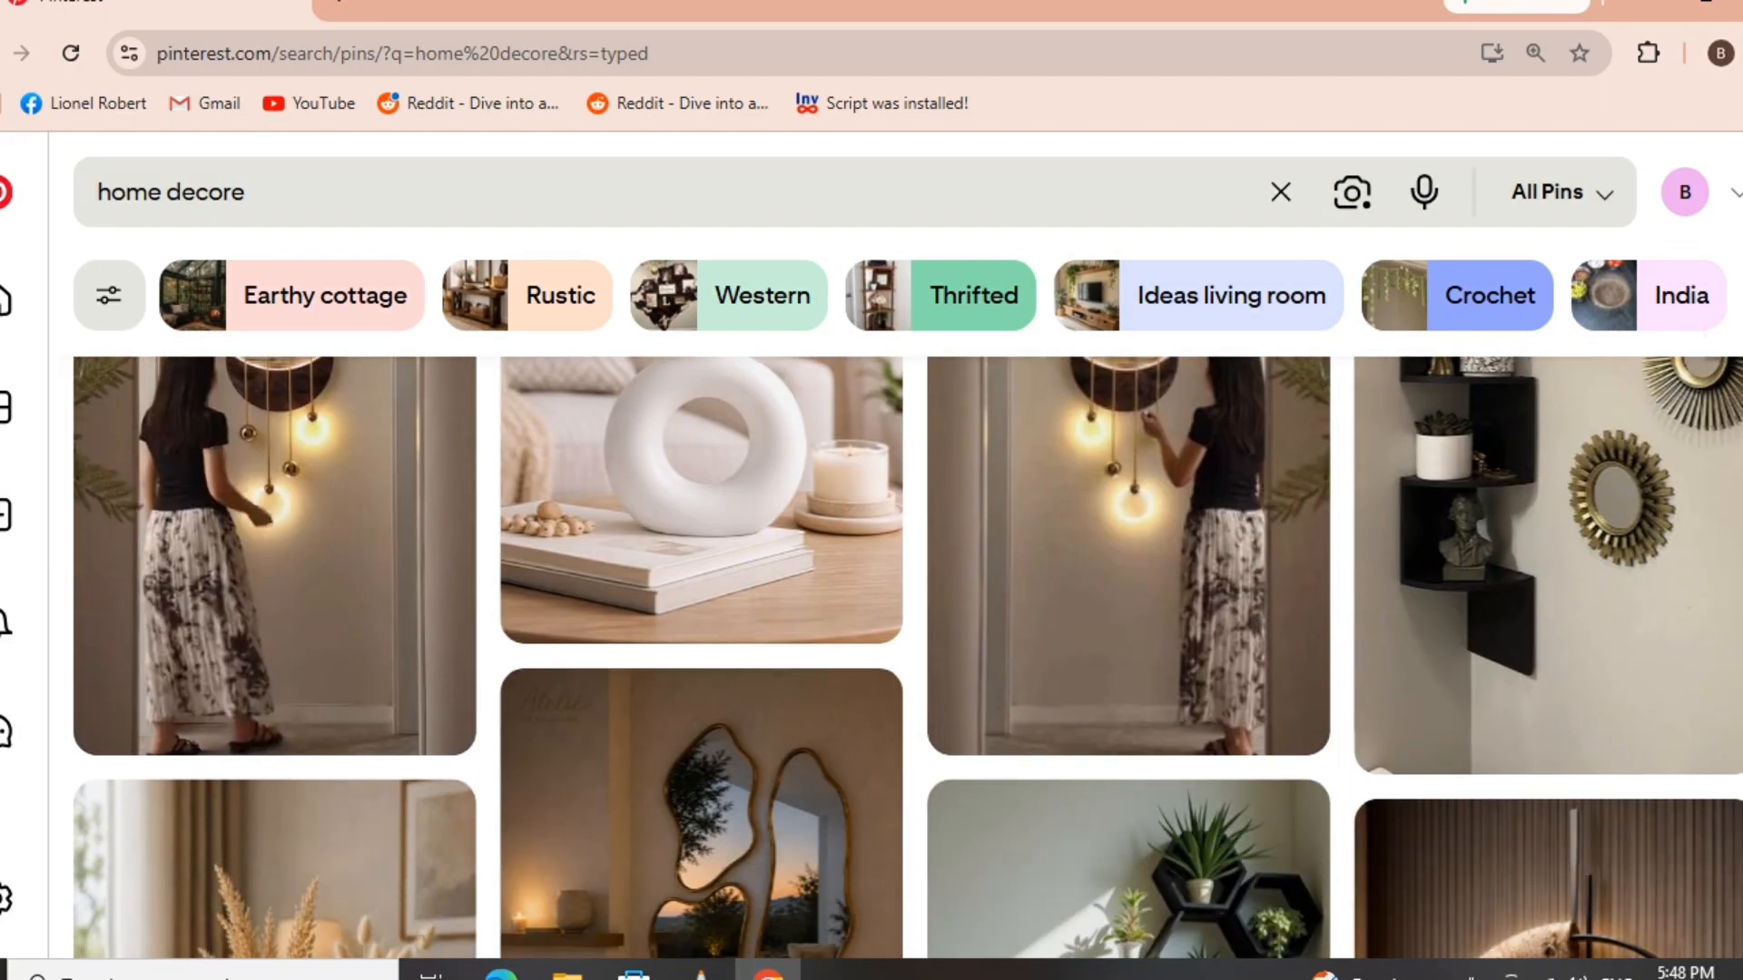
pyautogui.scroll(-5, 907, 653)
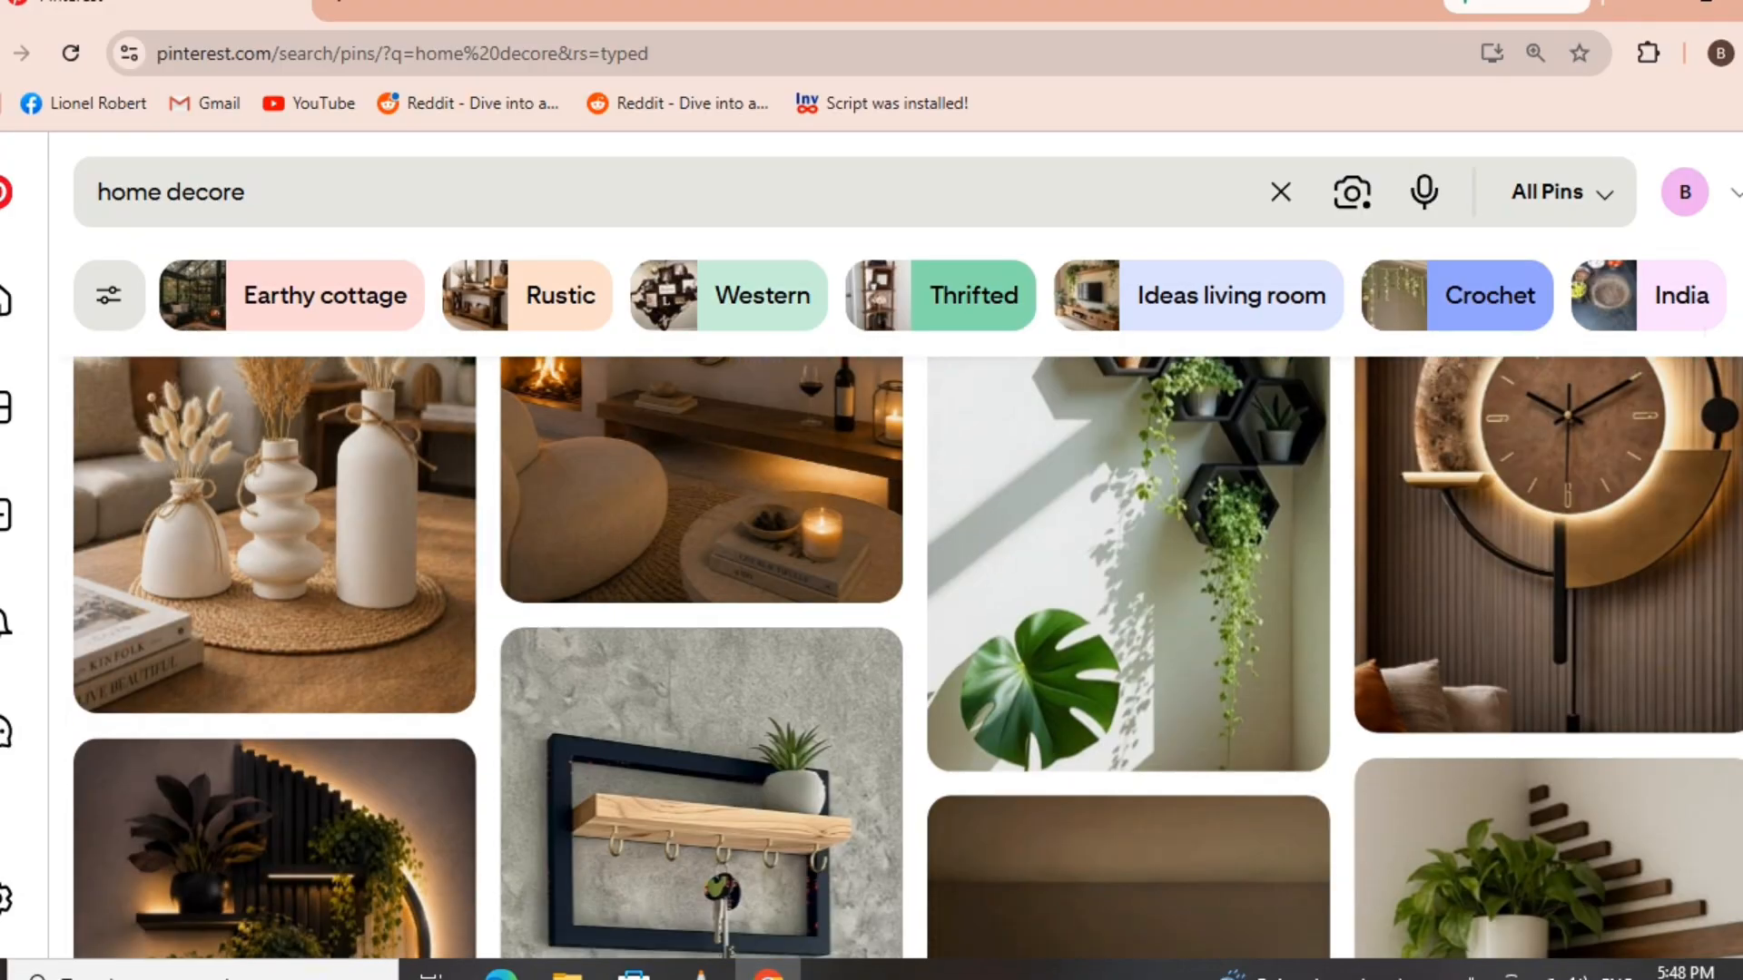
pyautogui.scroll(-2, 908, 654)
pyautogui.scroll(-2, 908, 653)
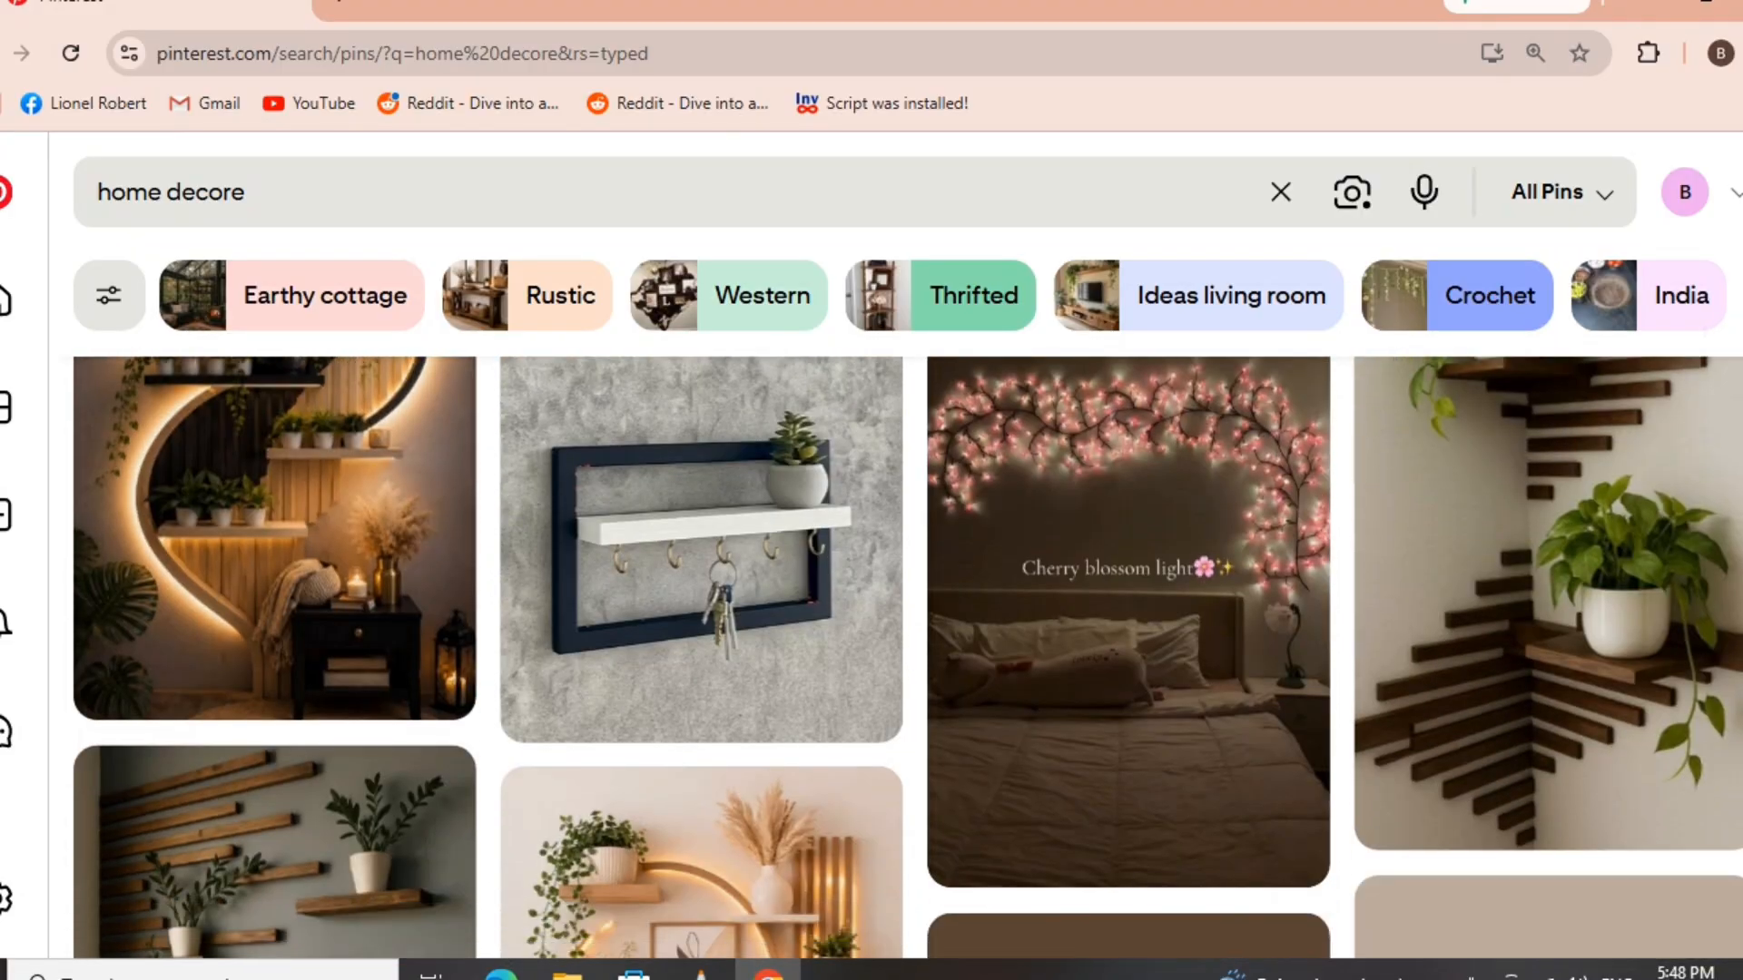
pyautogui.scroll(-1, 907, 654)
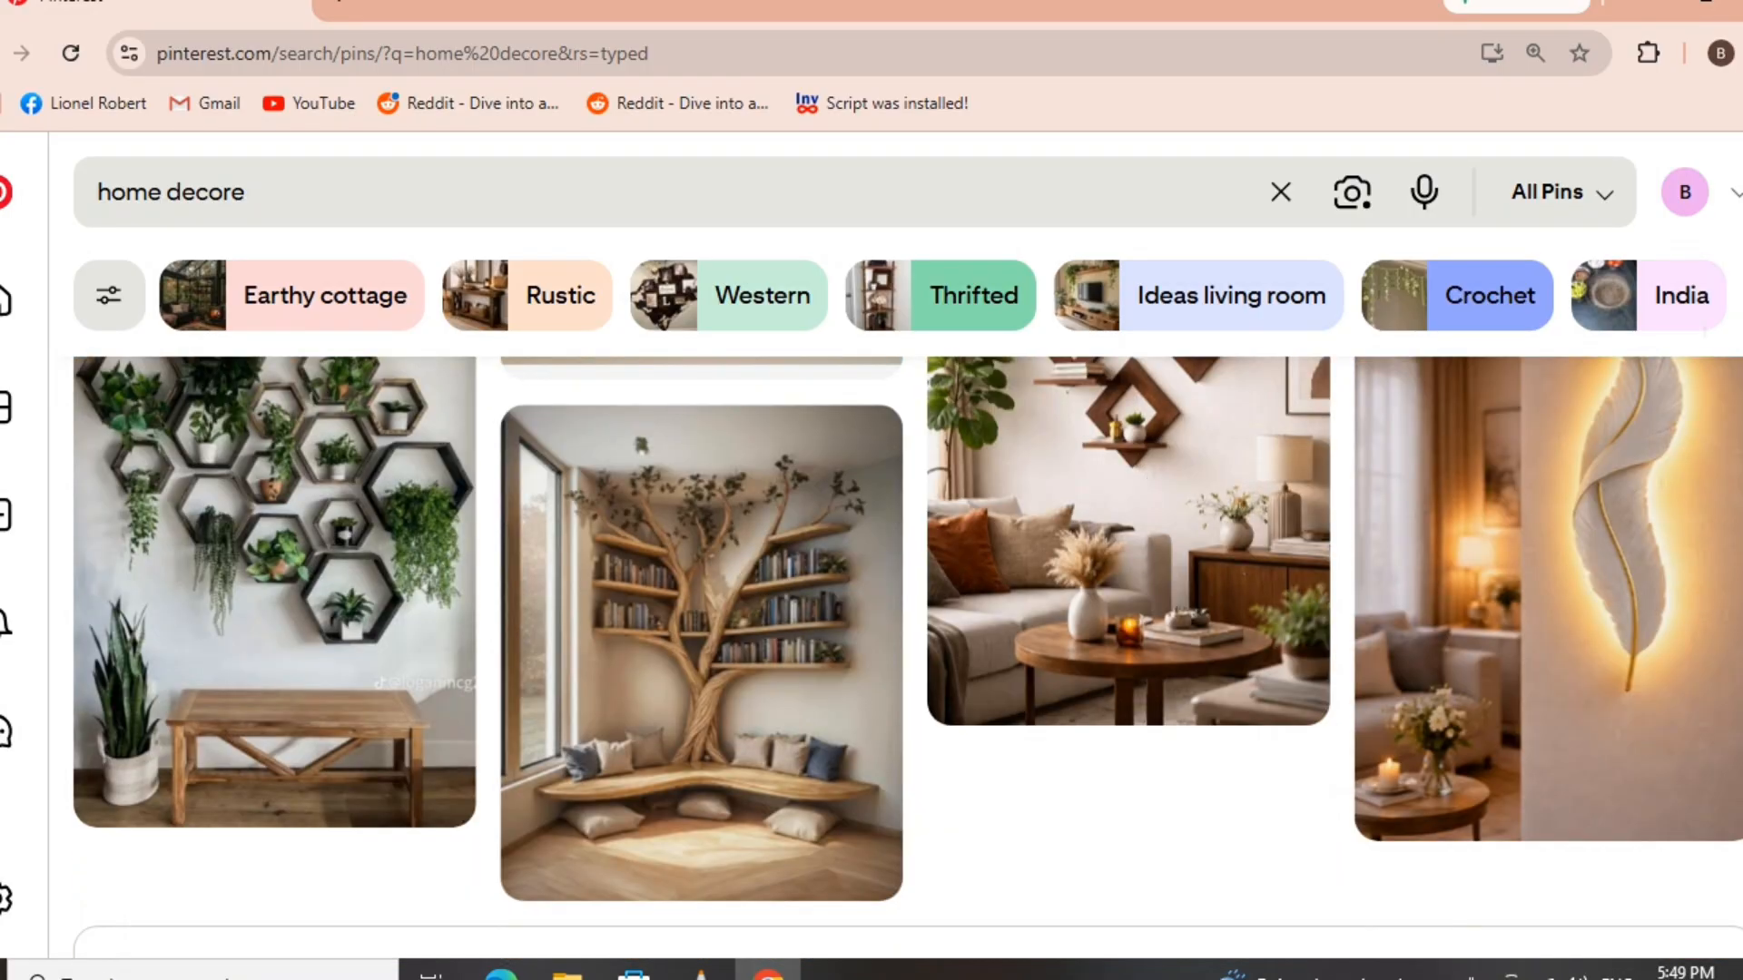
pyautogui.scroll(-6, 871, 653)
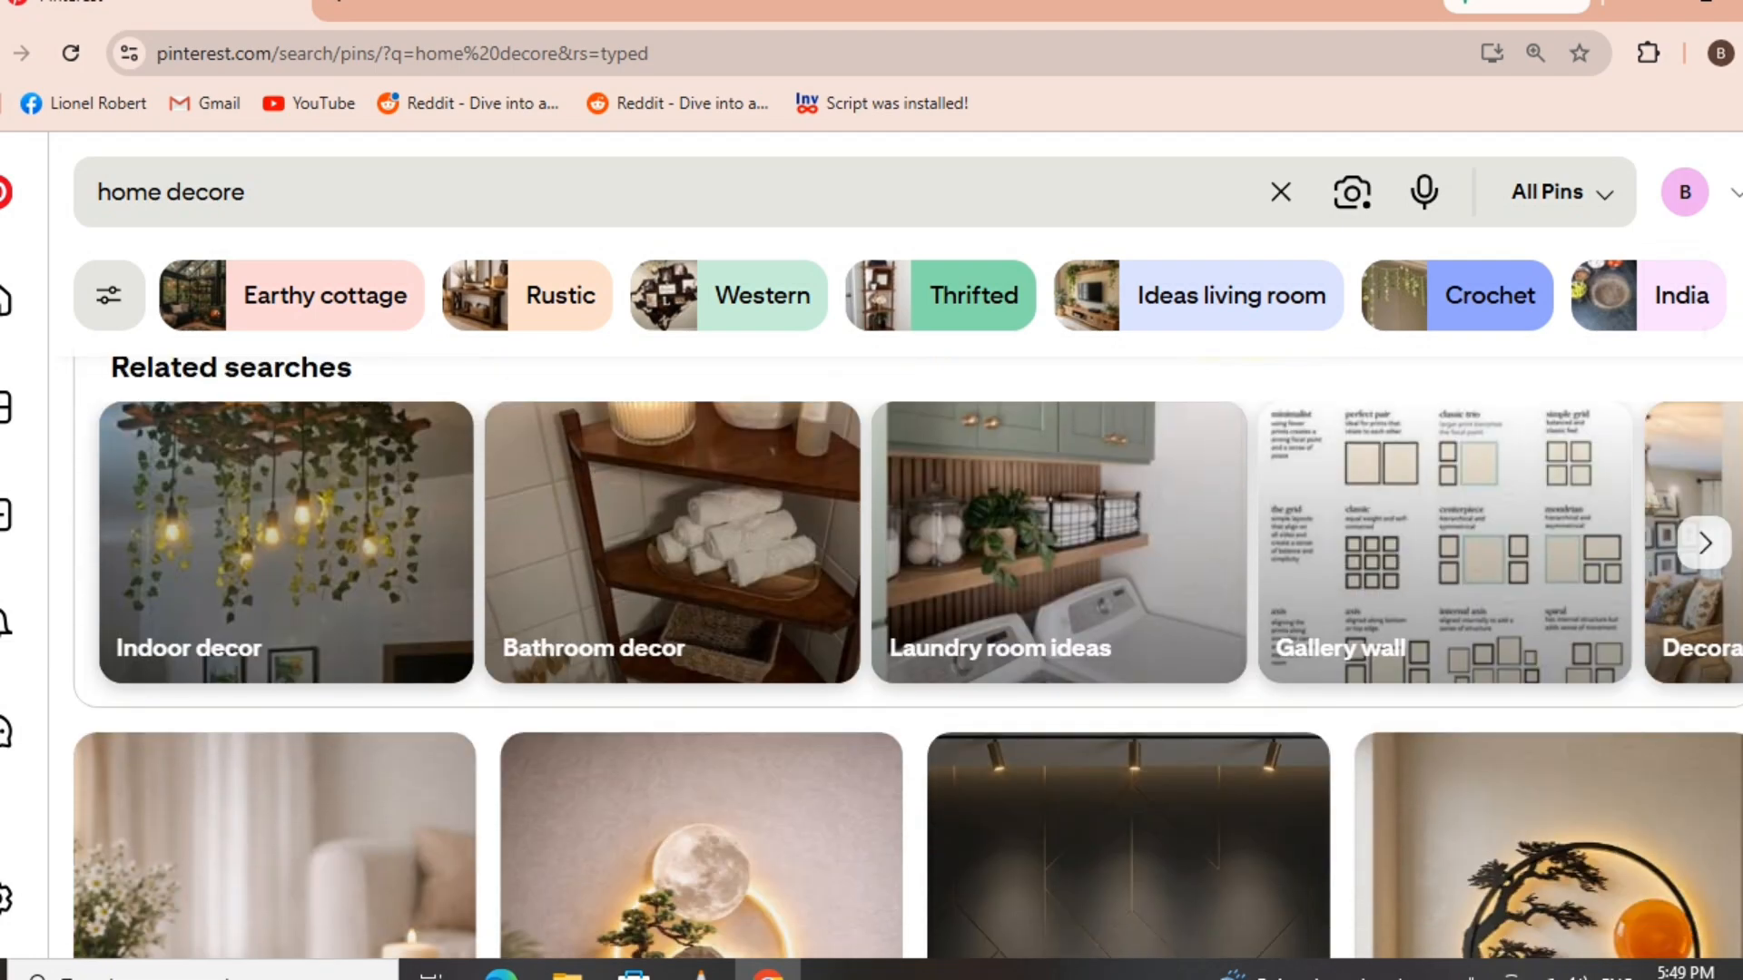
pyautogui.scroll(-6, 871, 653)
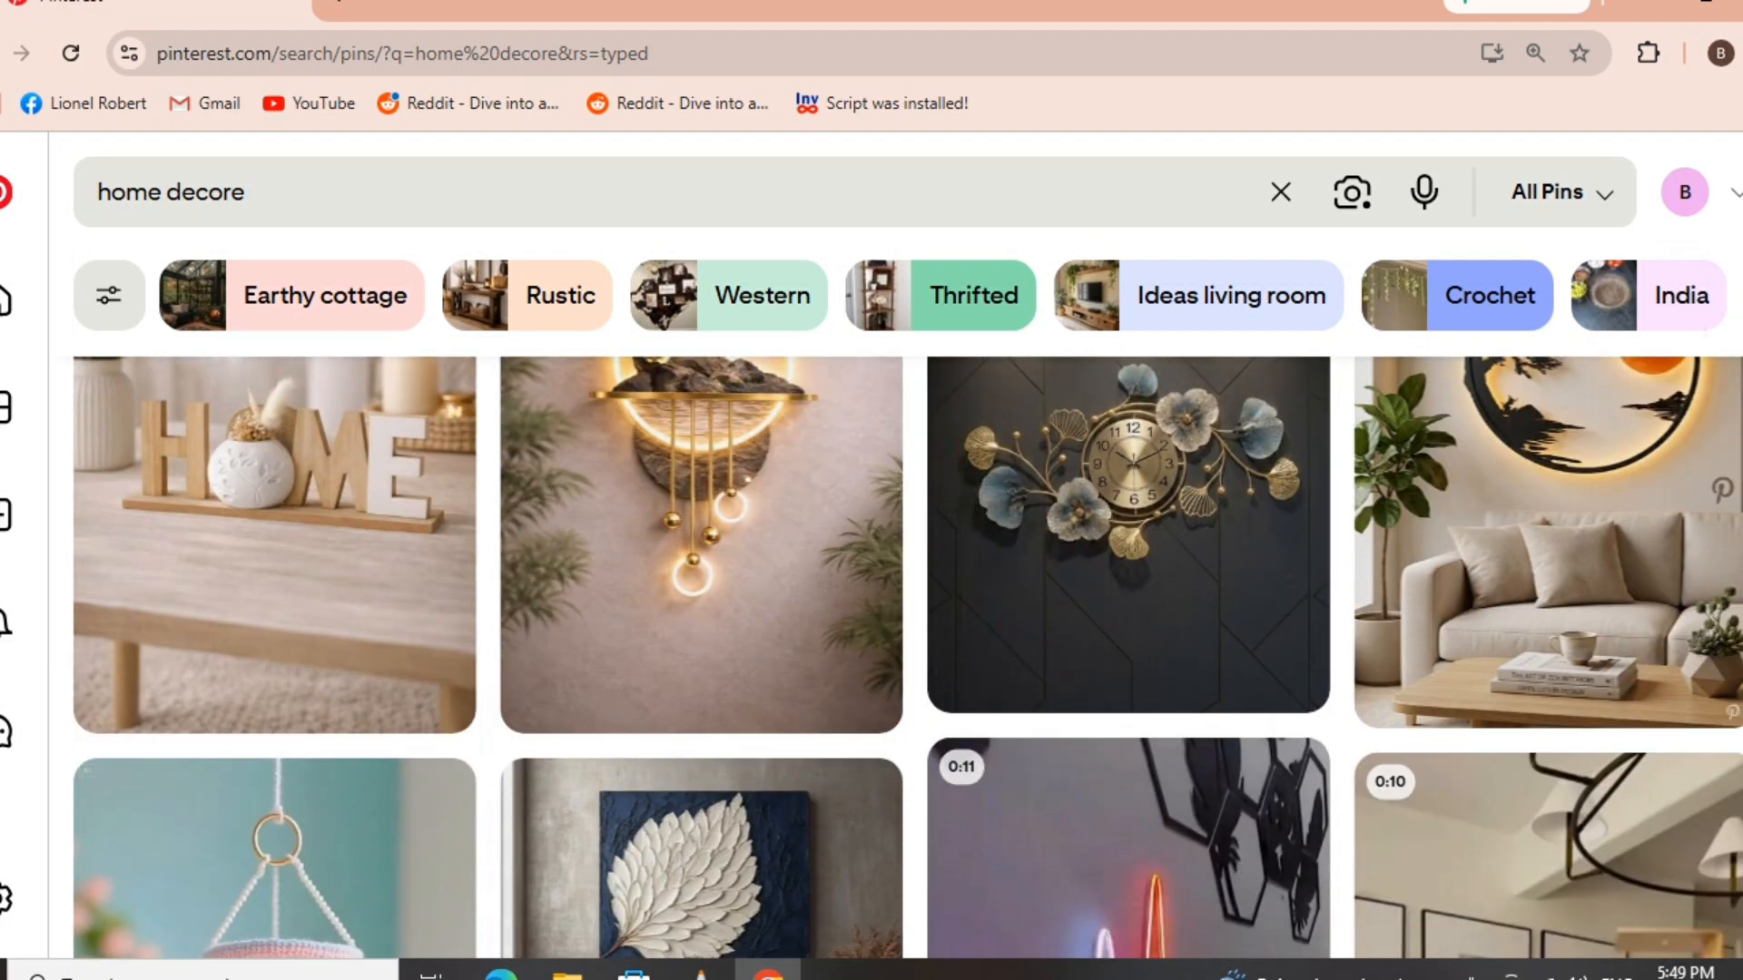
pyautogui.scroll(-6, 871, 653)
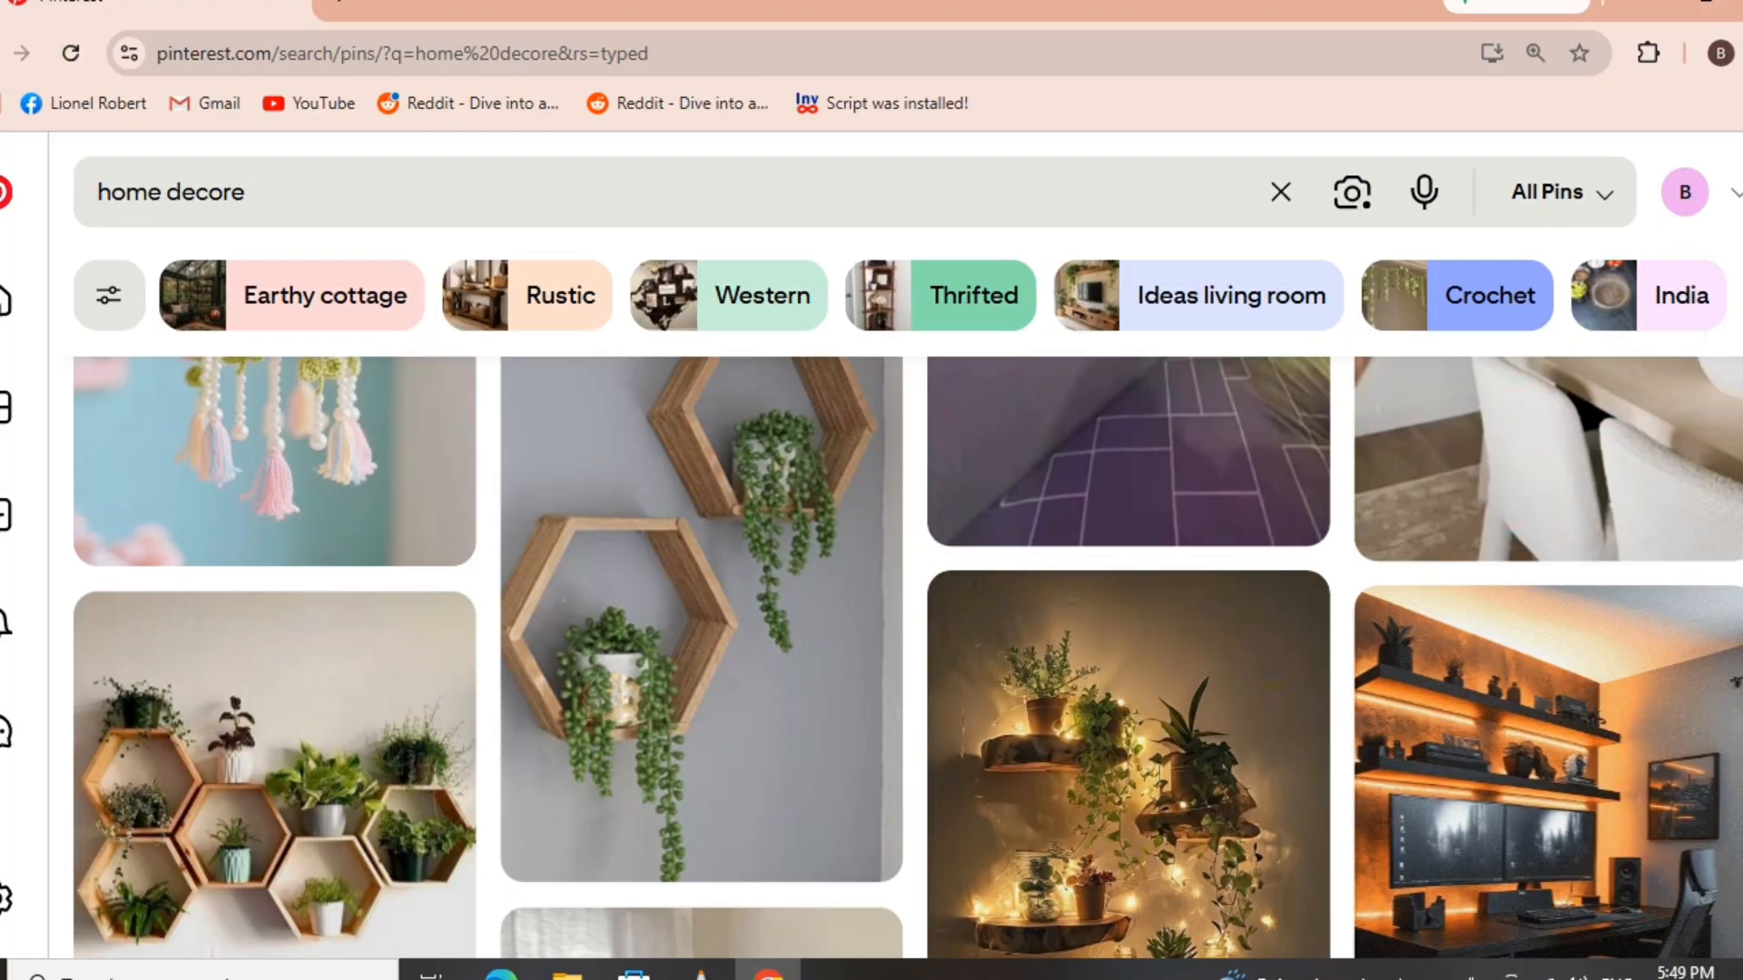
pyautogui.scroll(-12, 871, 654)
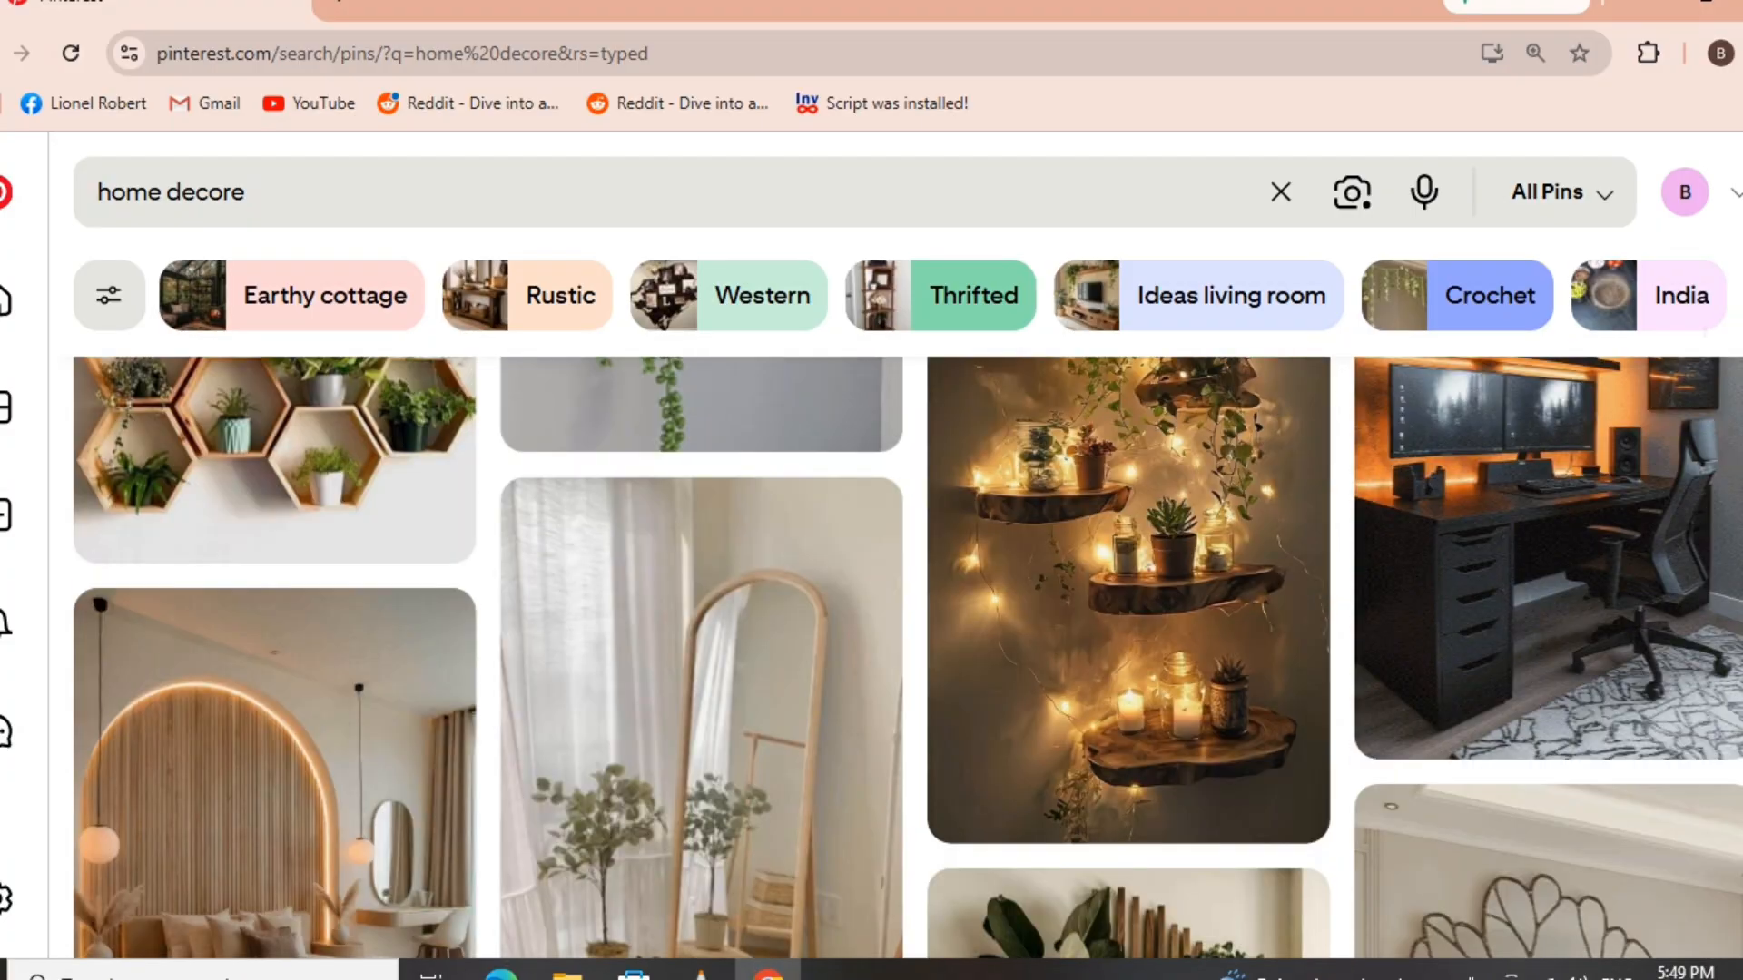
pyautogui.scroll(-10, 871, 654)
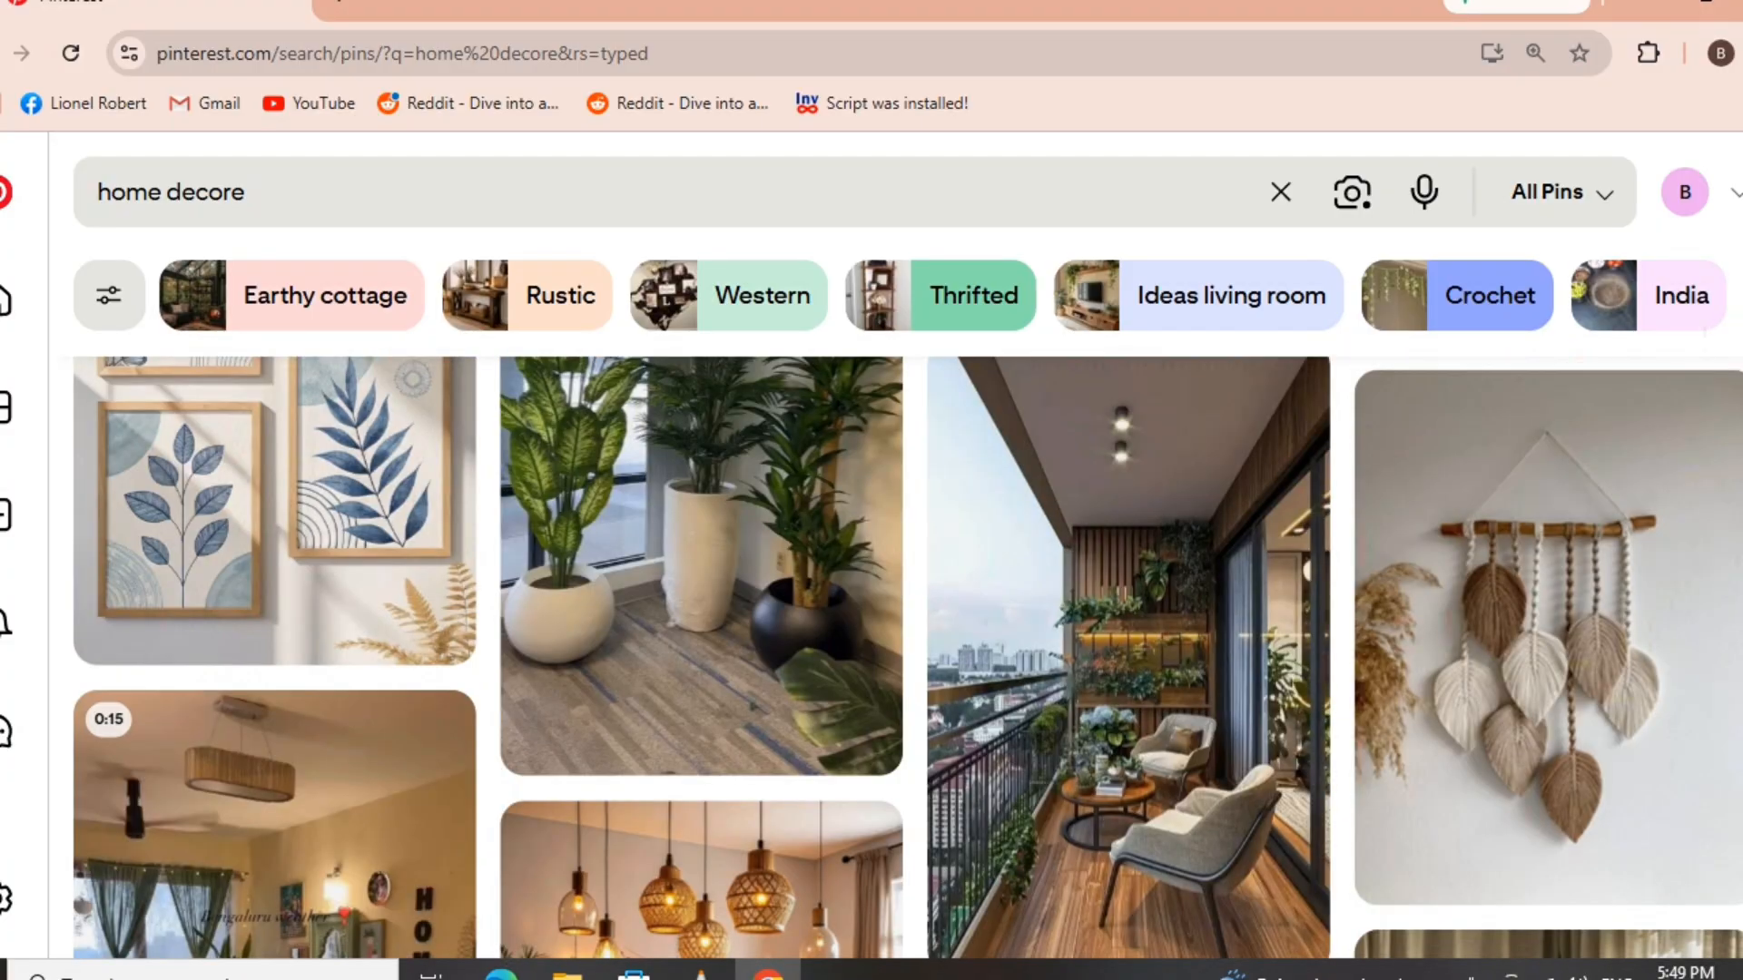
pyautogui.scroll(-4, 872, 653)
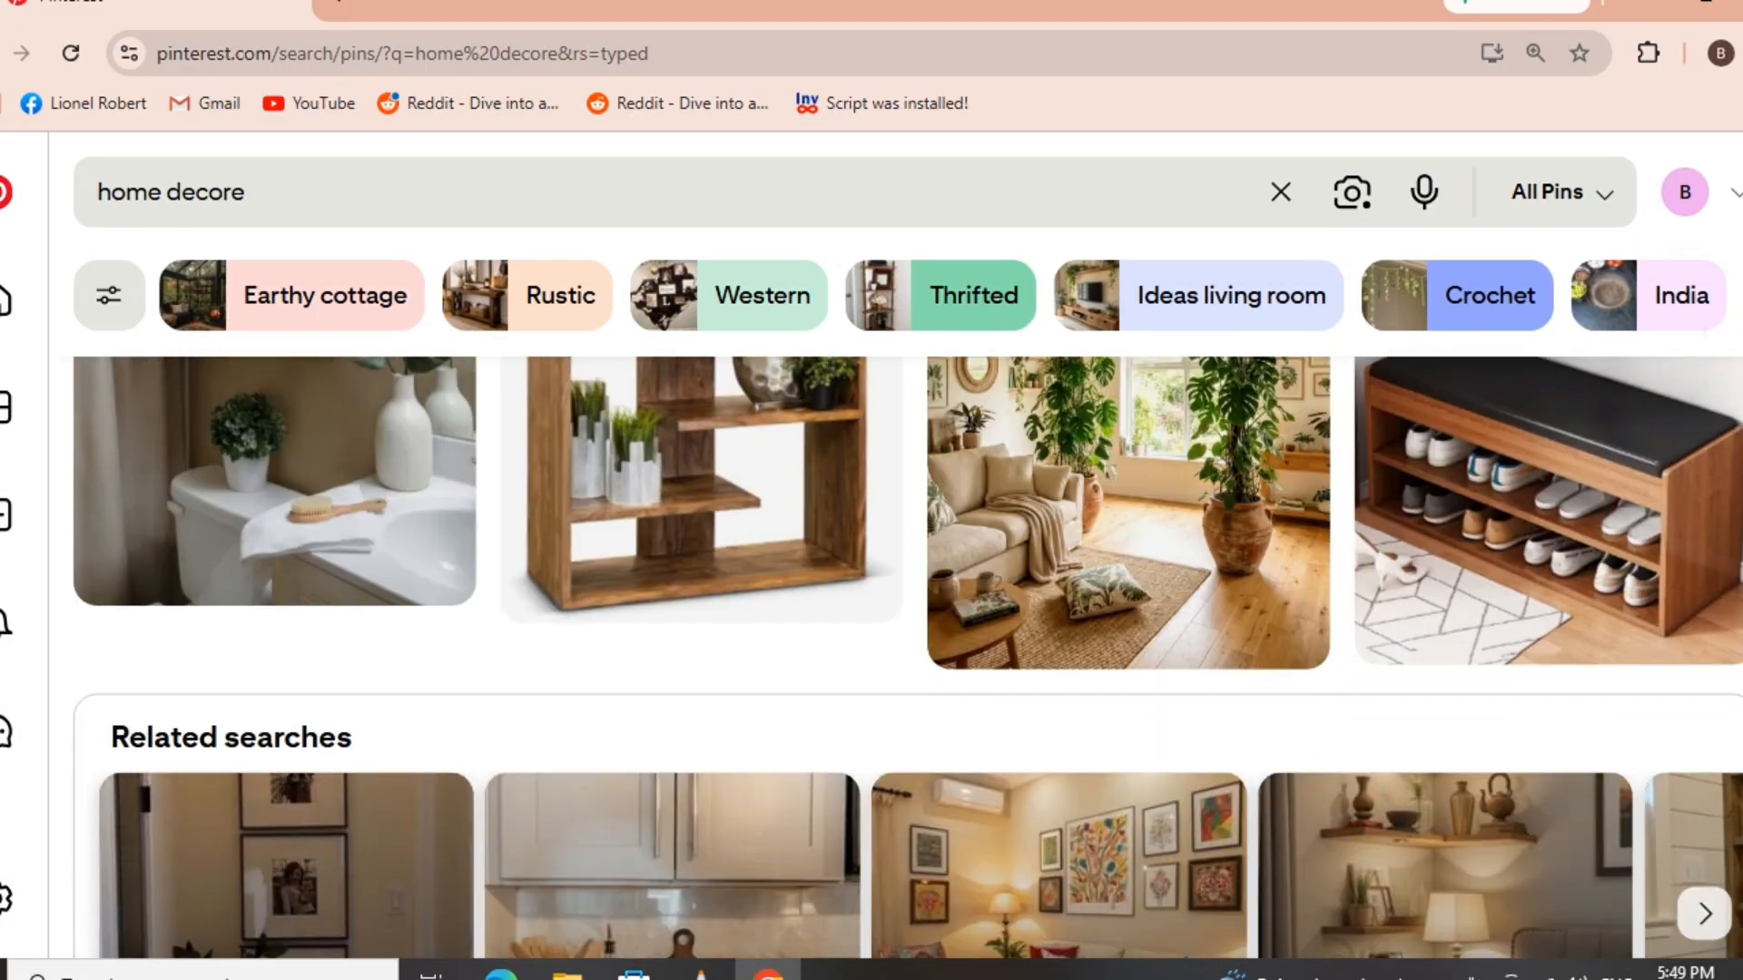
pyautogui.scroll(-5, 872, 653)
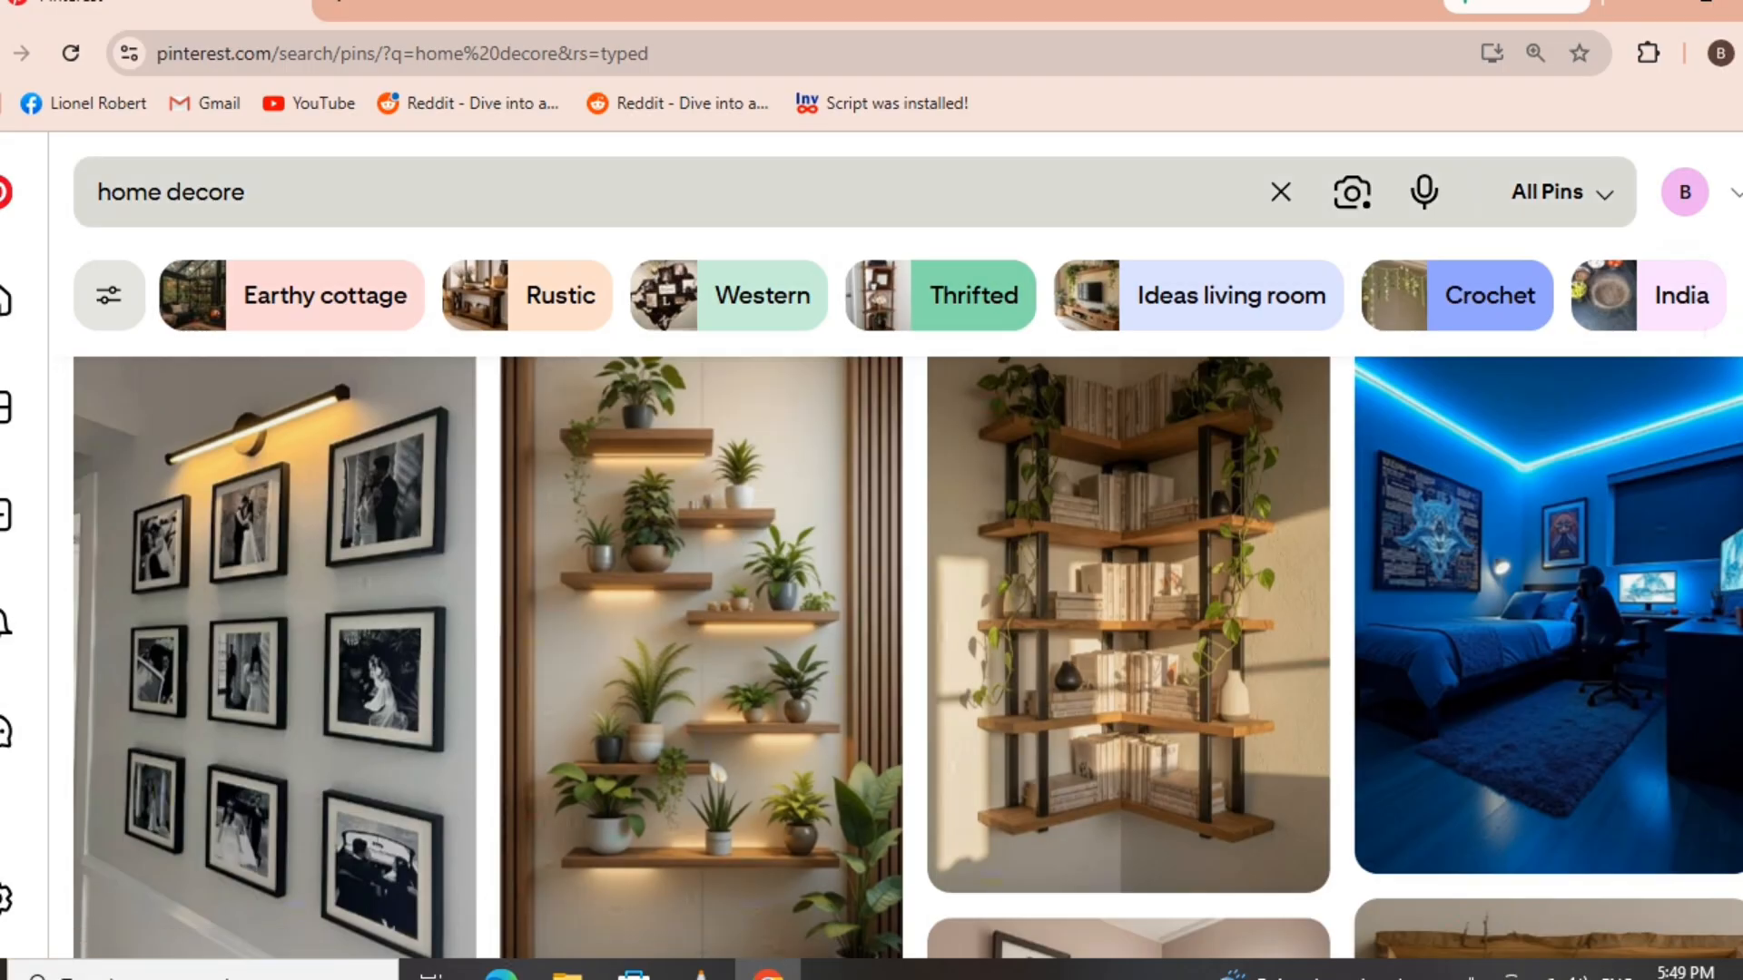
# - Replace the current Pinterest search with the suggested search "amazon associates"
pyautogui.click(1281, 191)
pyautogui.write('a')
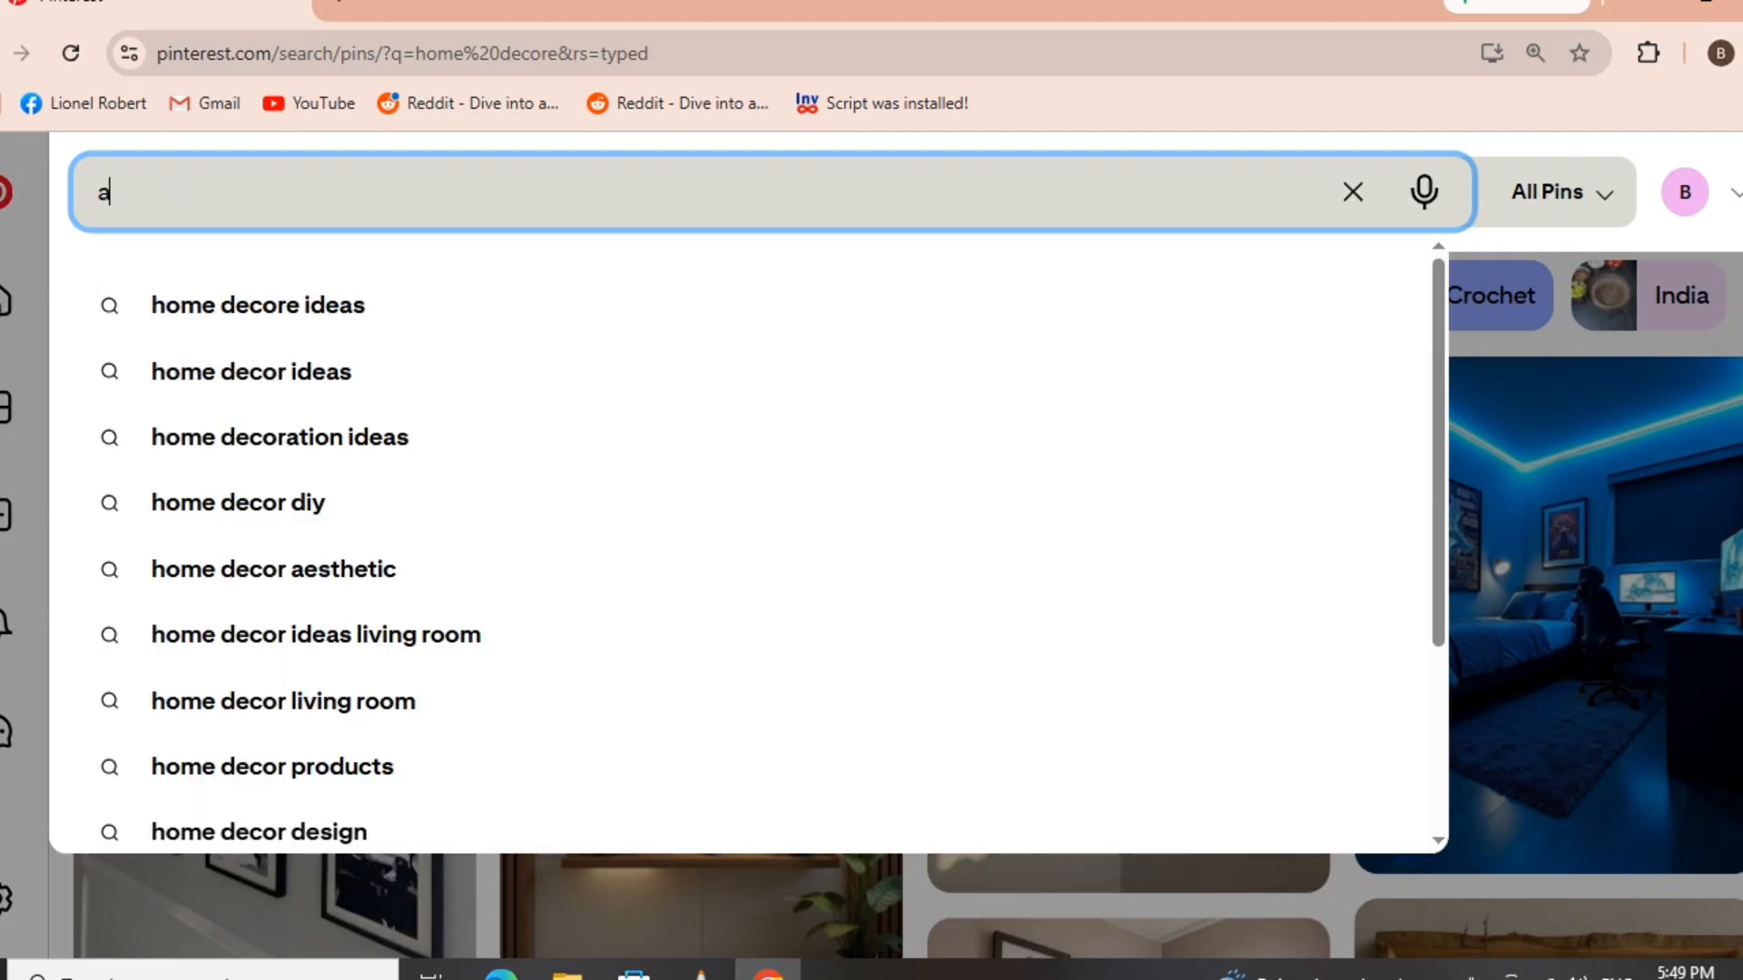
pyautogui.write('mazon')
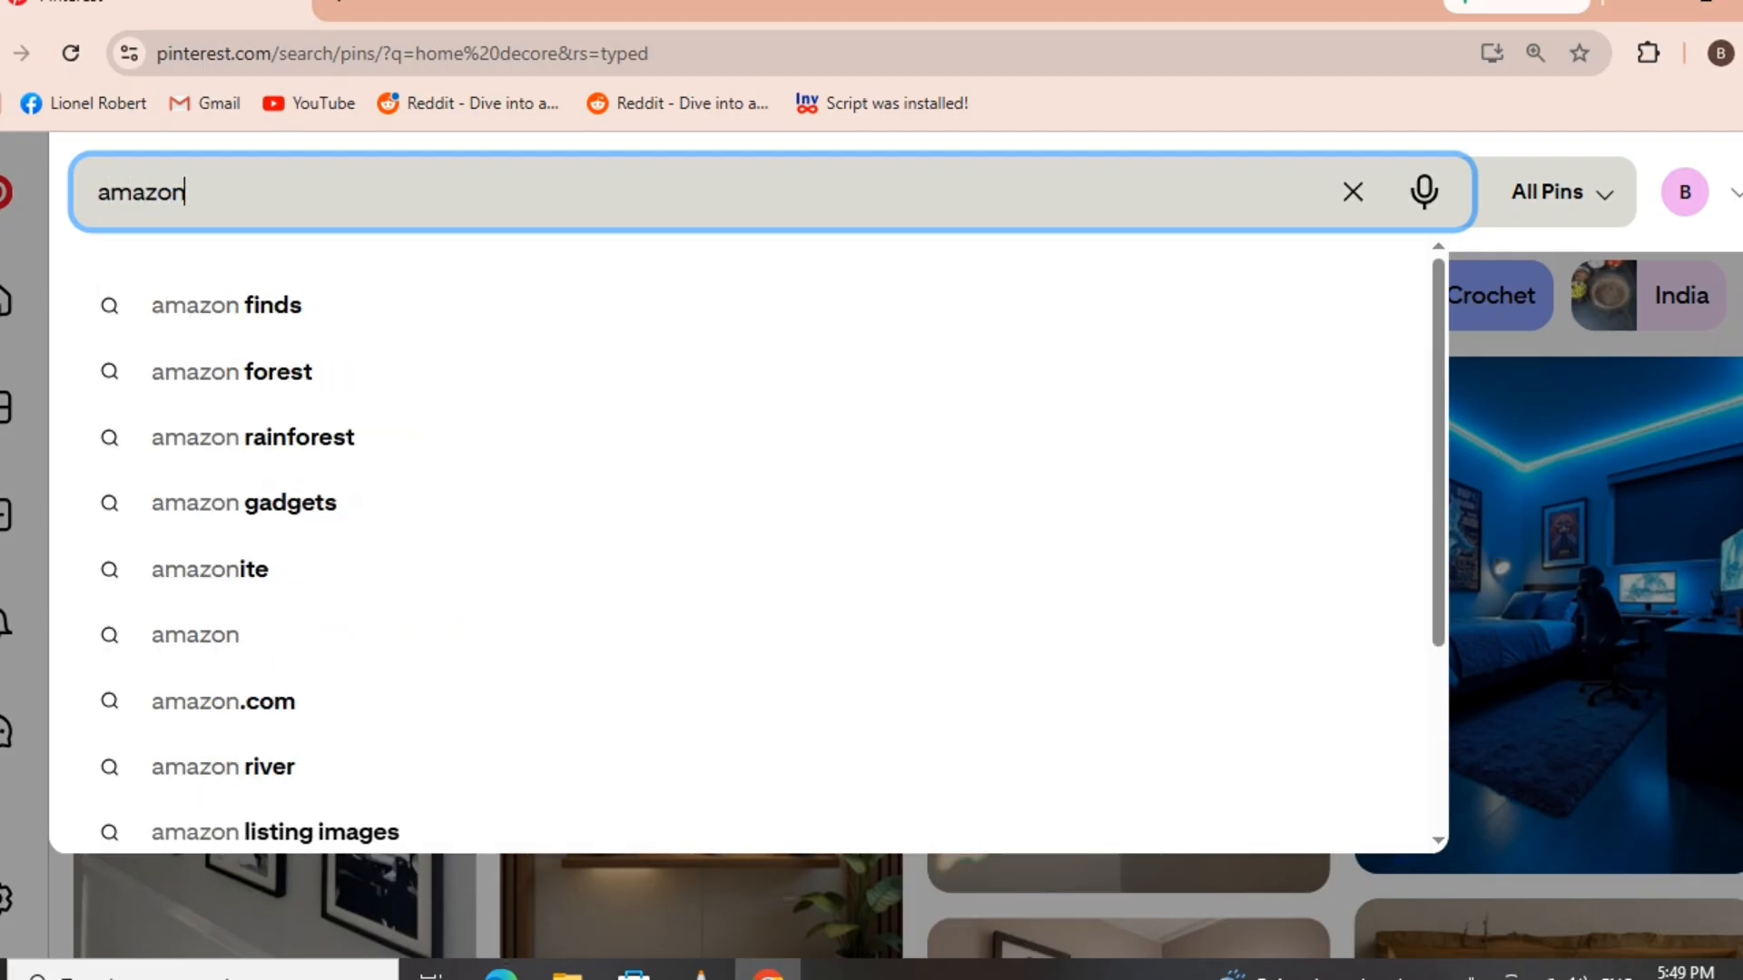
pyautogui.write(' a')
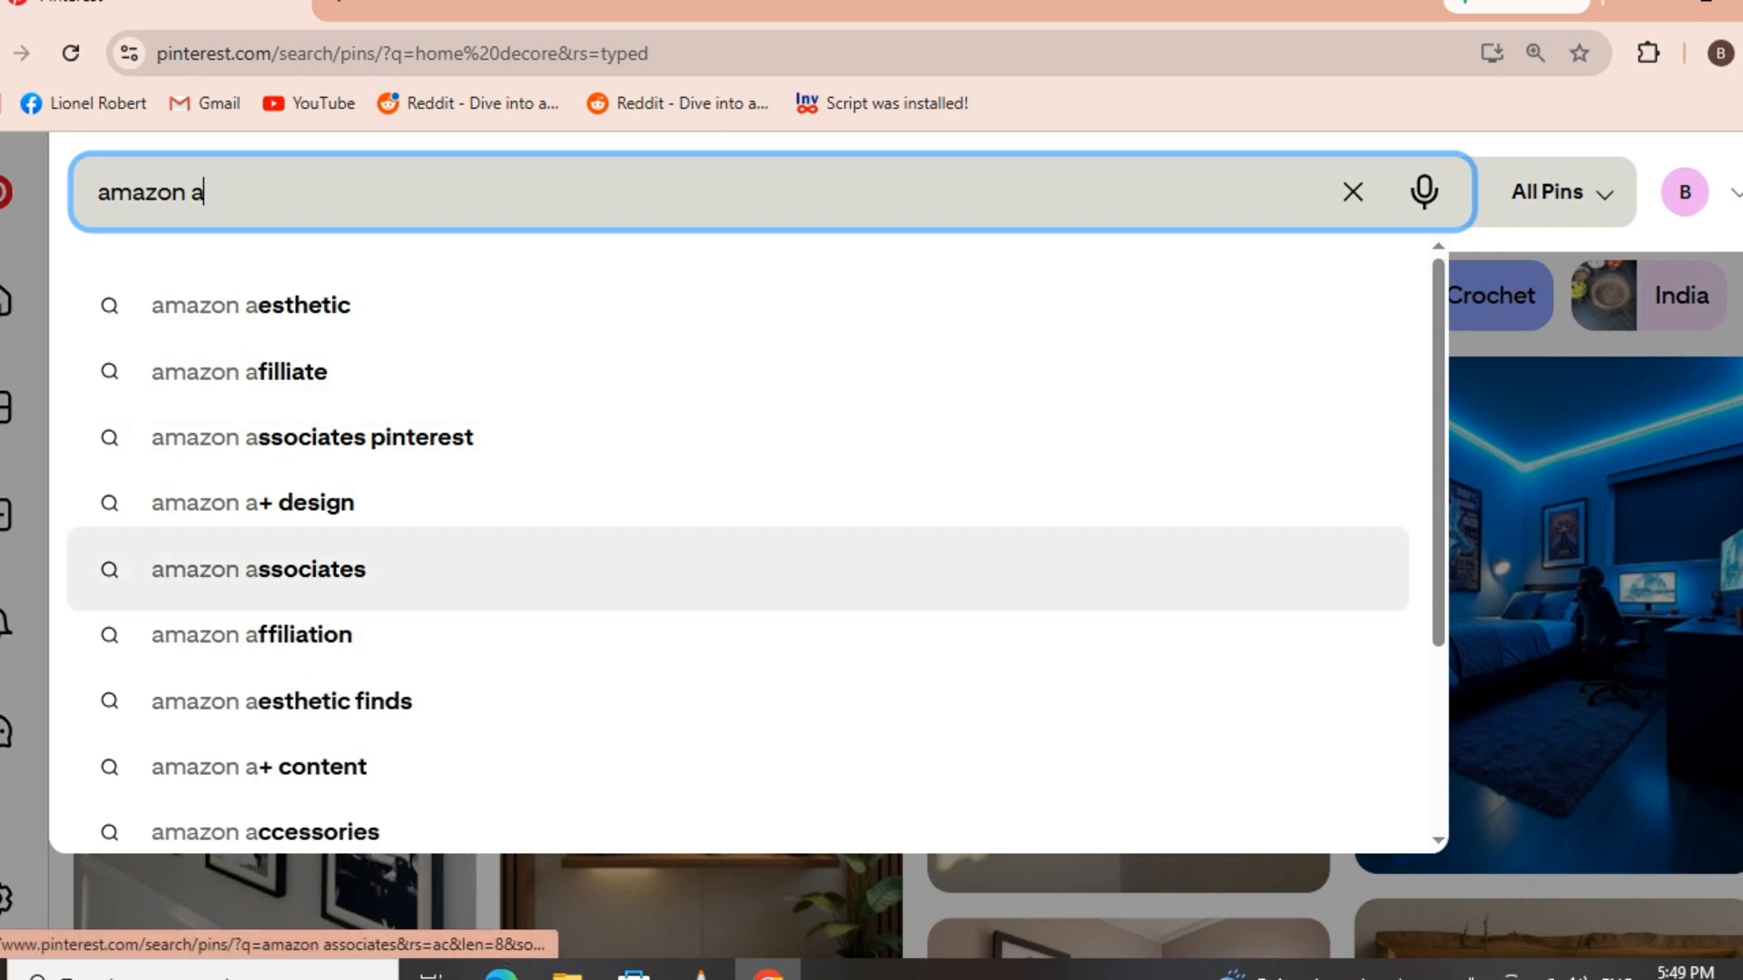
pyautogui.click(258, 570)
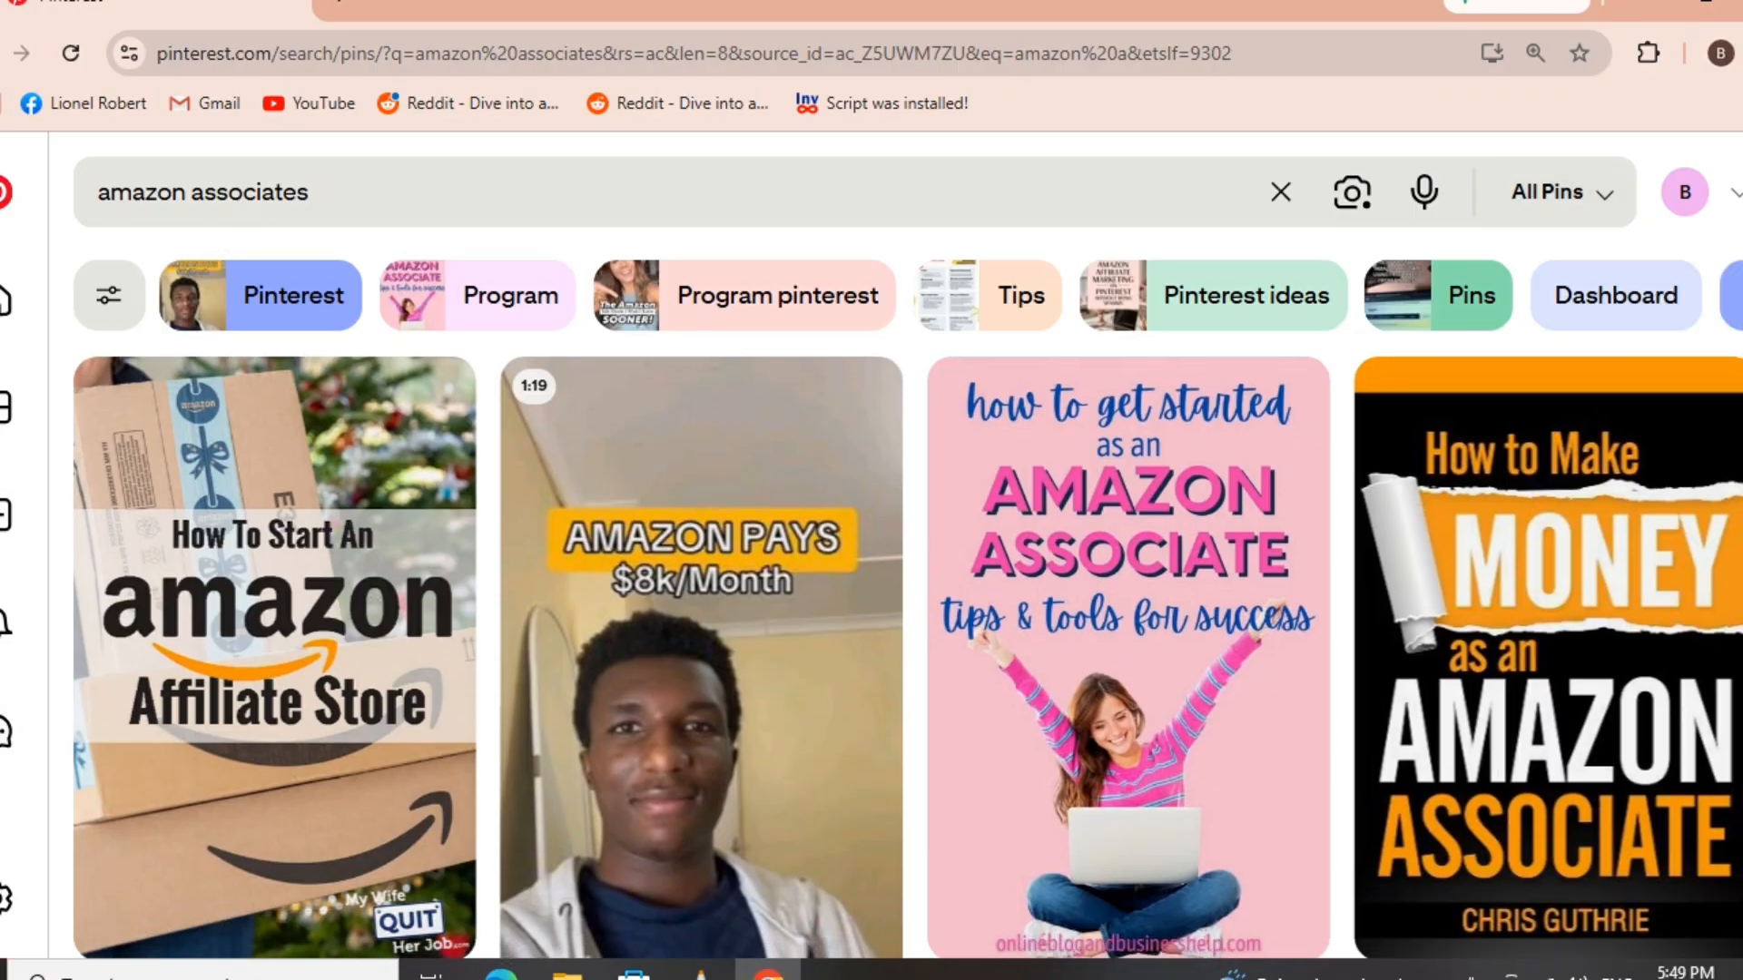
# - Examine the pins about Amazon Associates and affiliate marketing in the search results
pyautogui.scroll(-3, 908, 658)
pyautogui.scroll(-4, 908, 658)
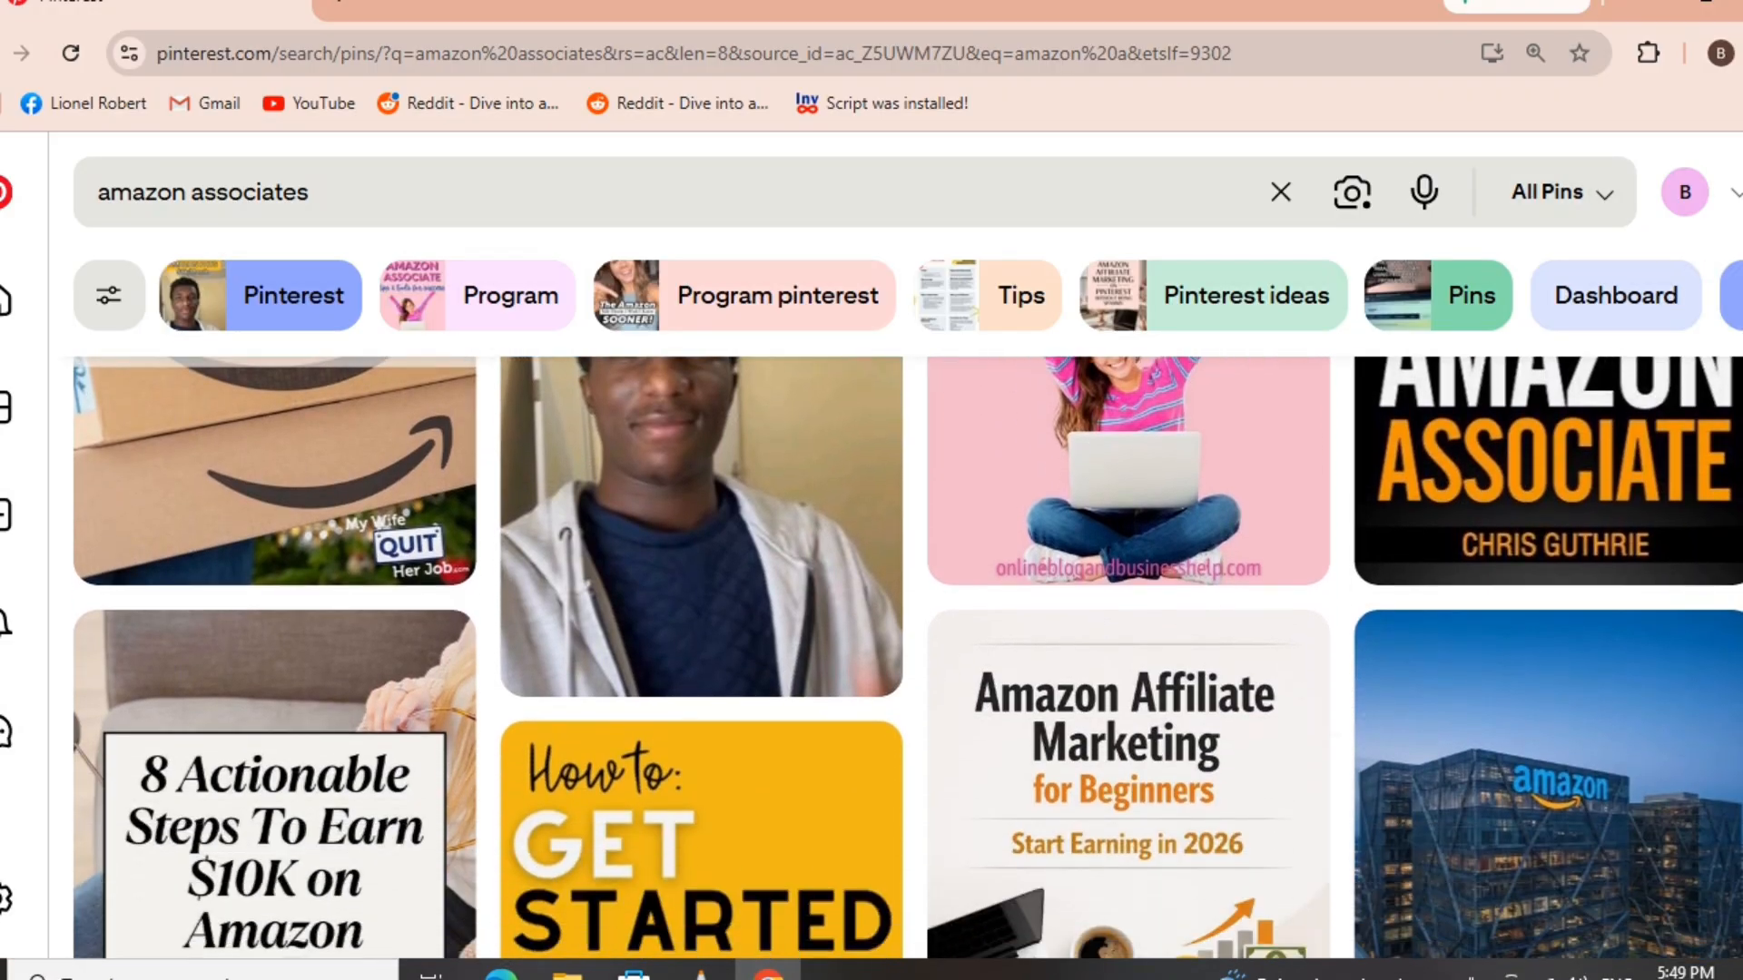
pyautogui.scroll(-1, 908, 658)
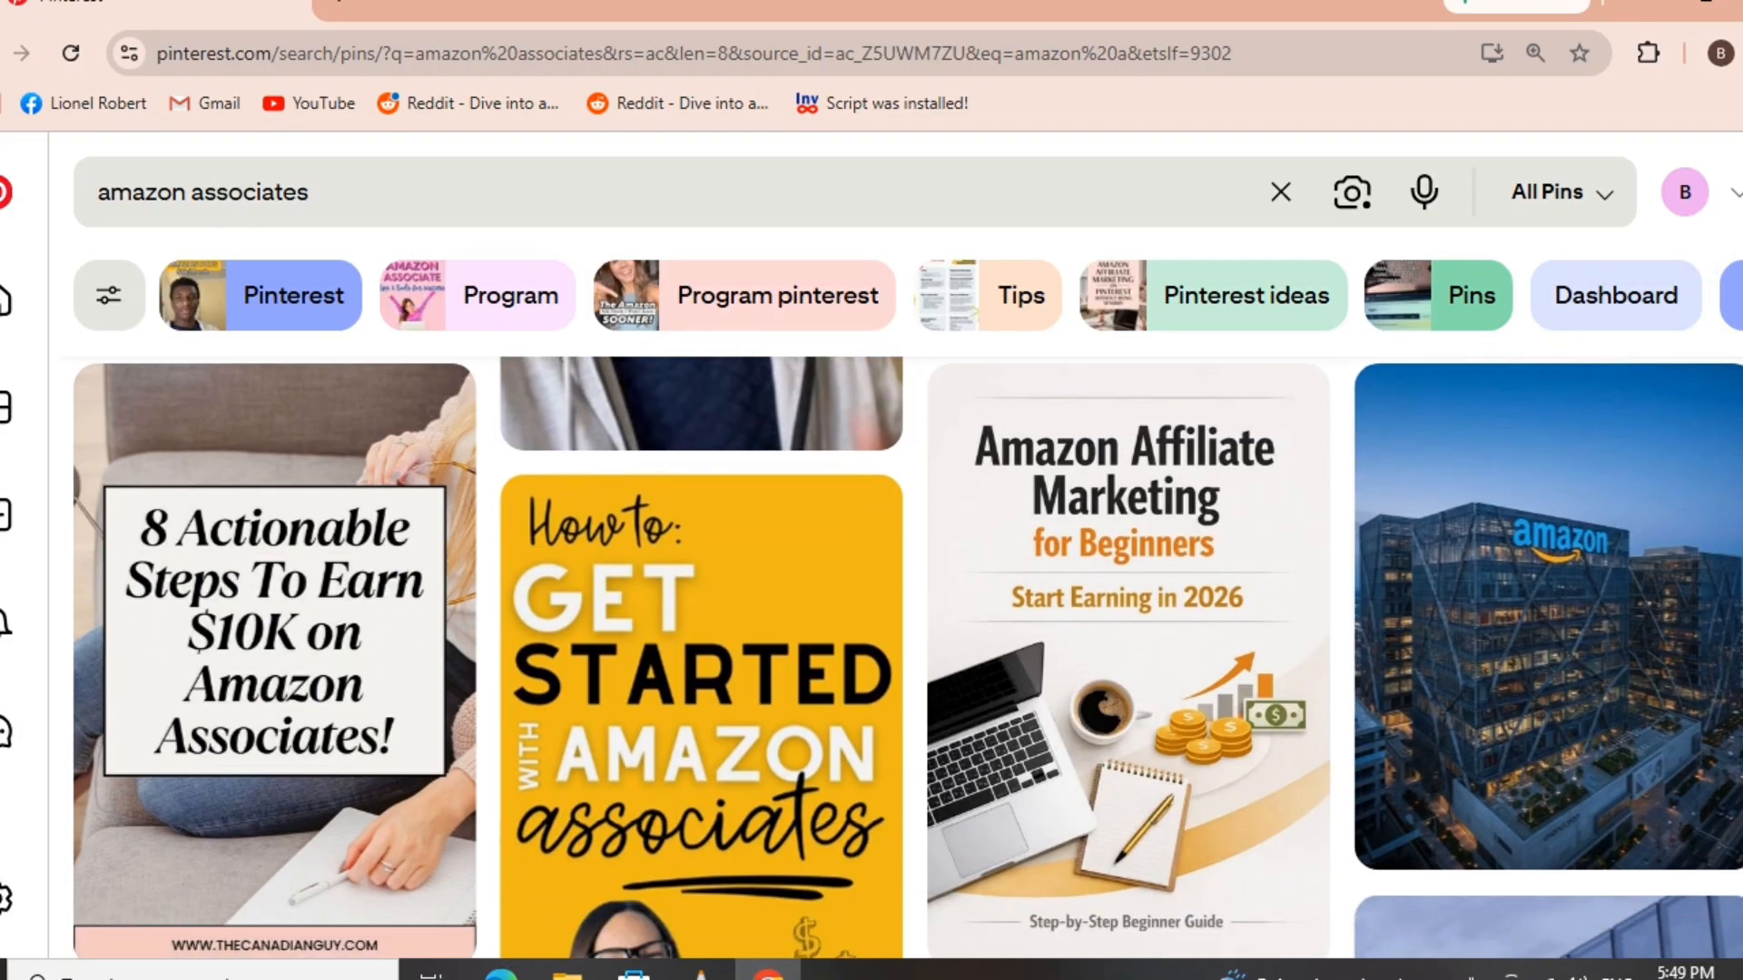
pyautogui.scroll(-2, 908, 658)
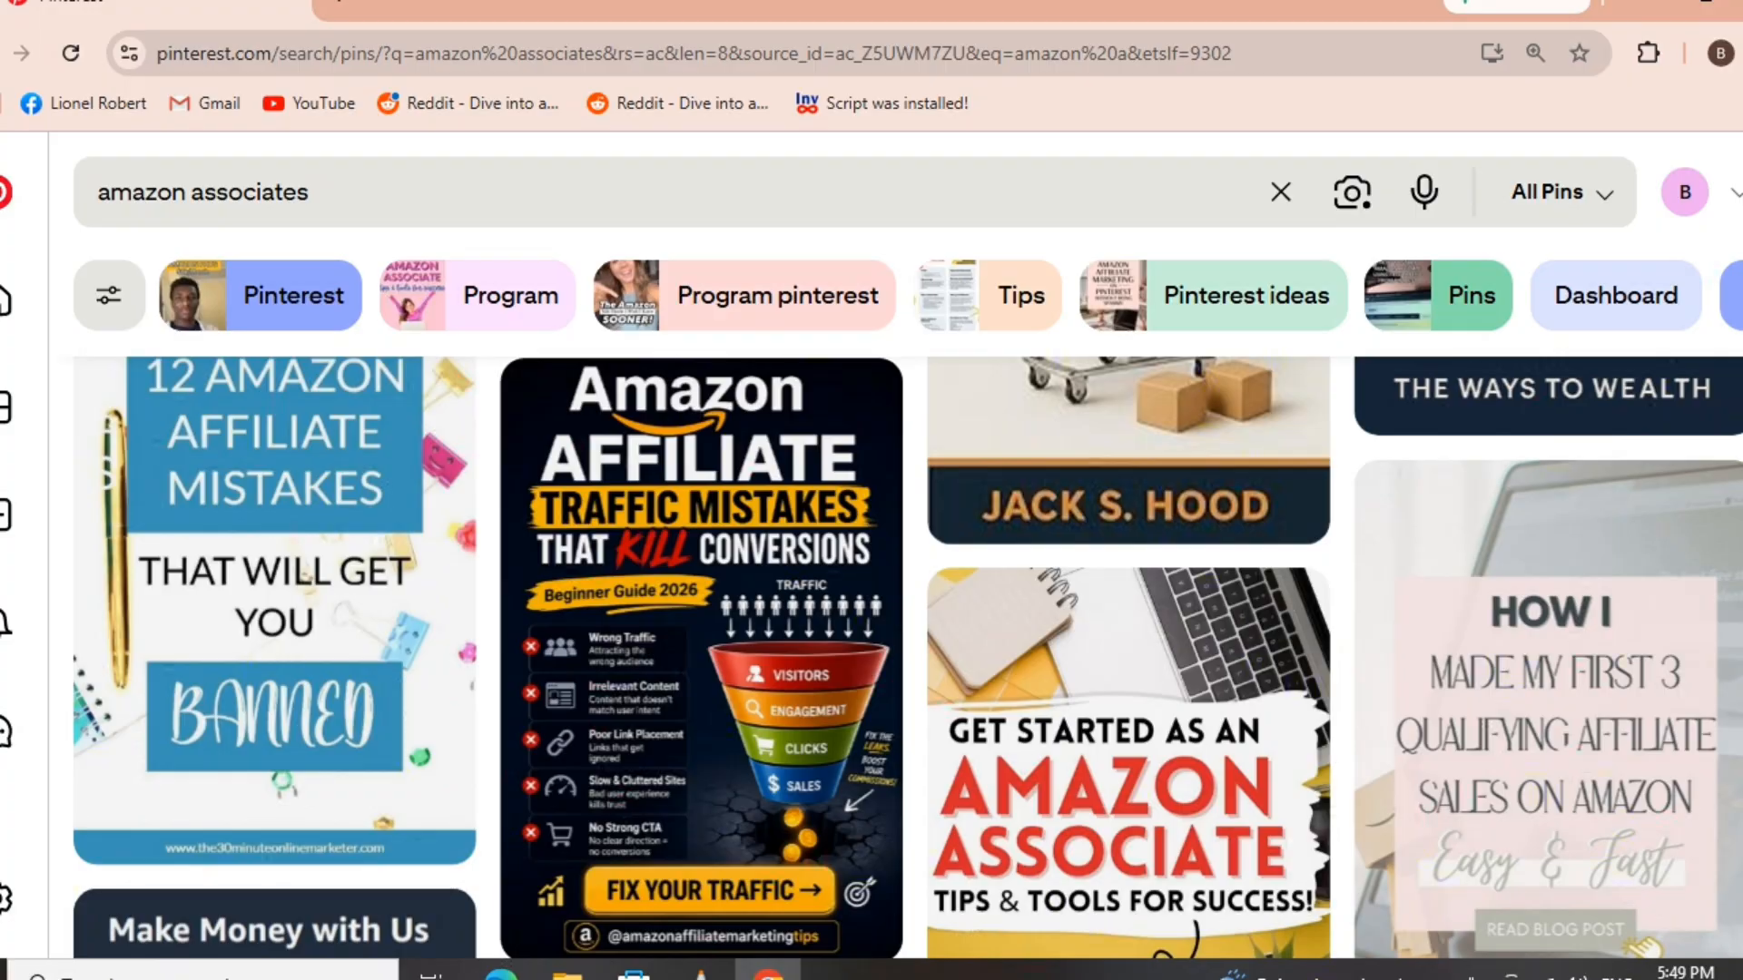
pyautogui.scroll(-10, 907, 657)
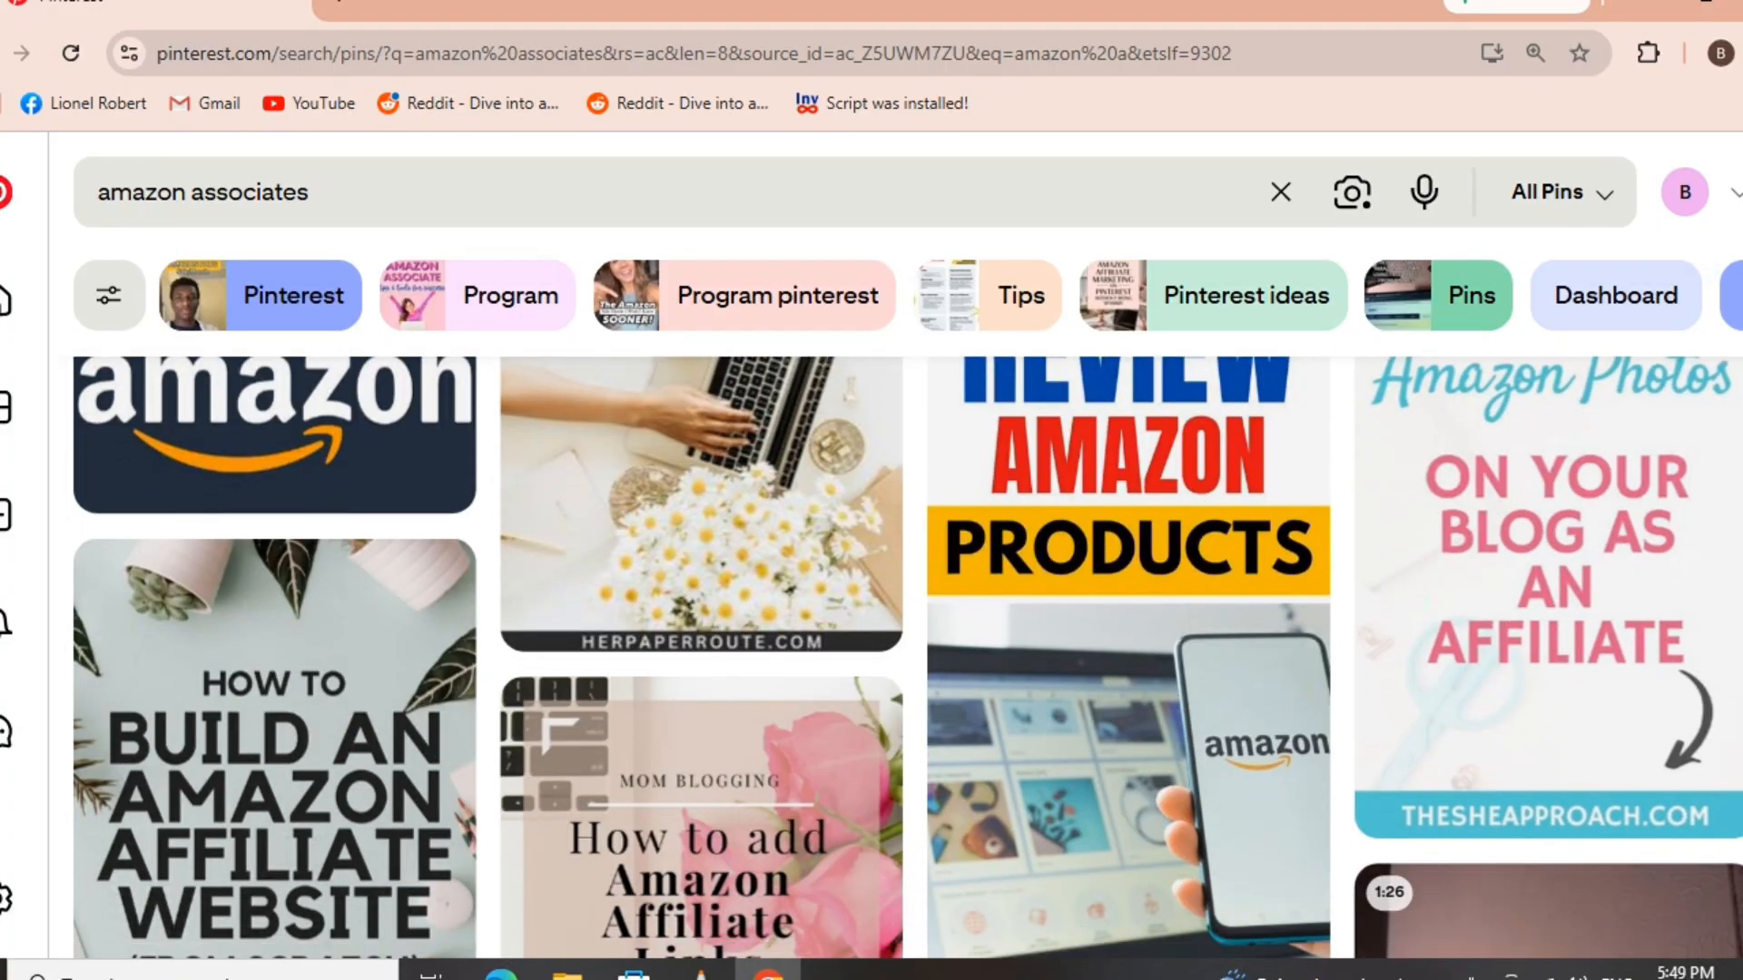
pyautogui.scroll(-15, 907, 657)
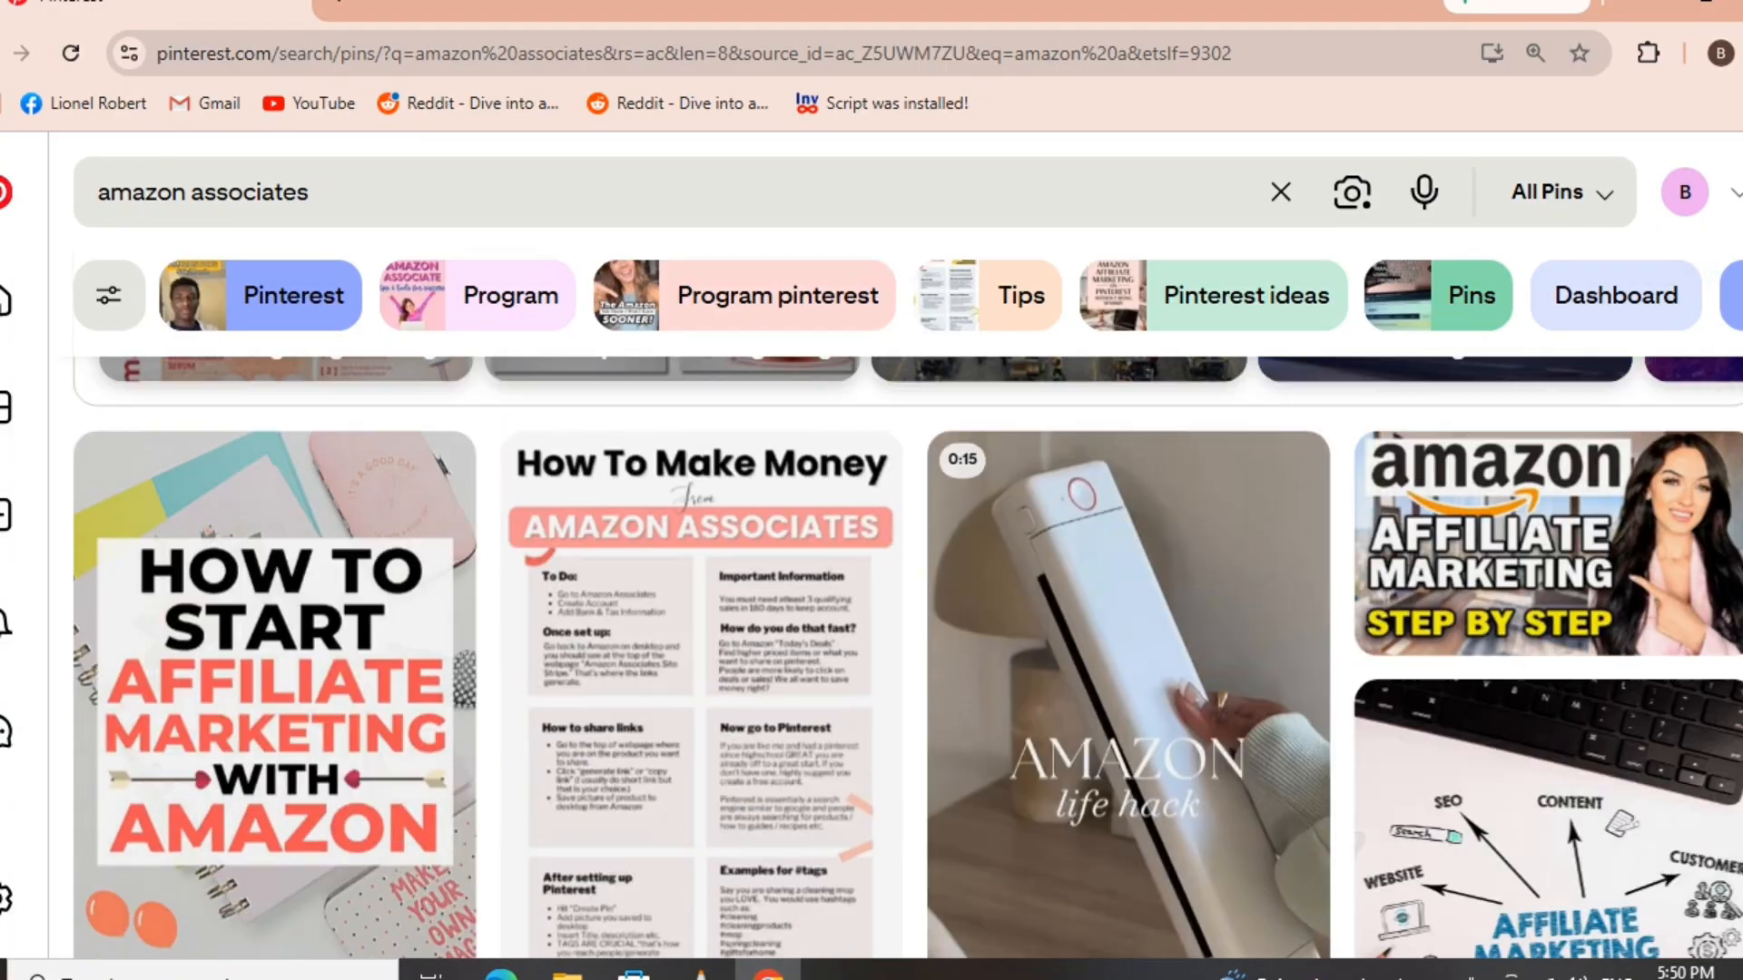
pyautogui.scroll(-10, 907, 657)
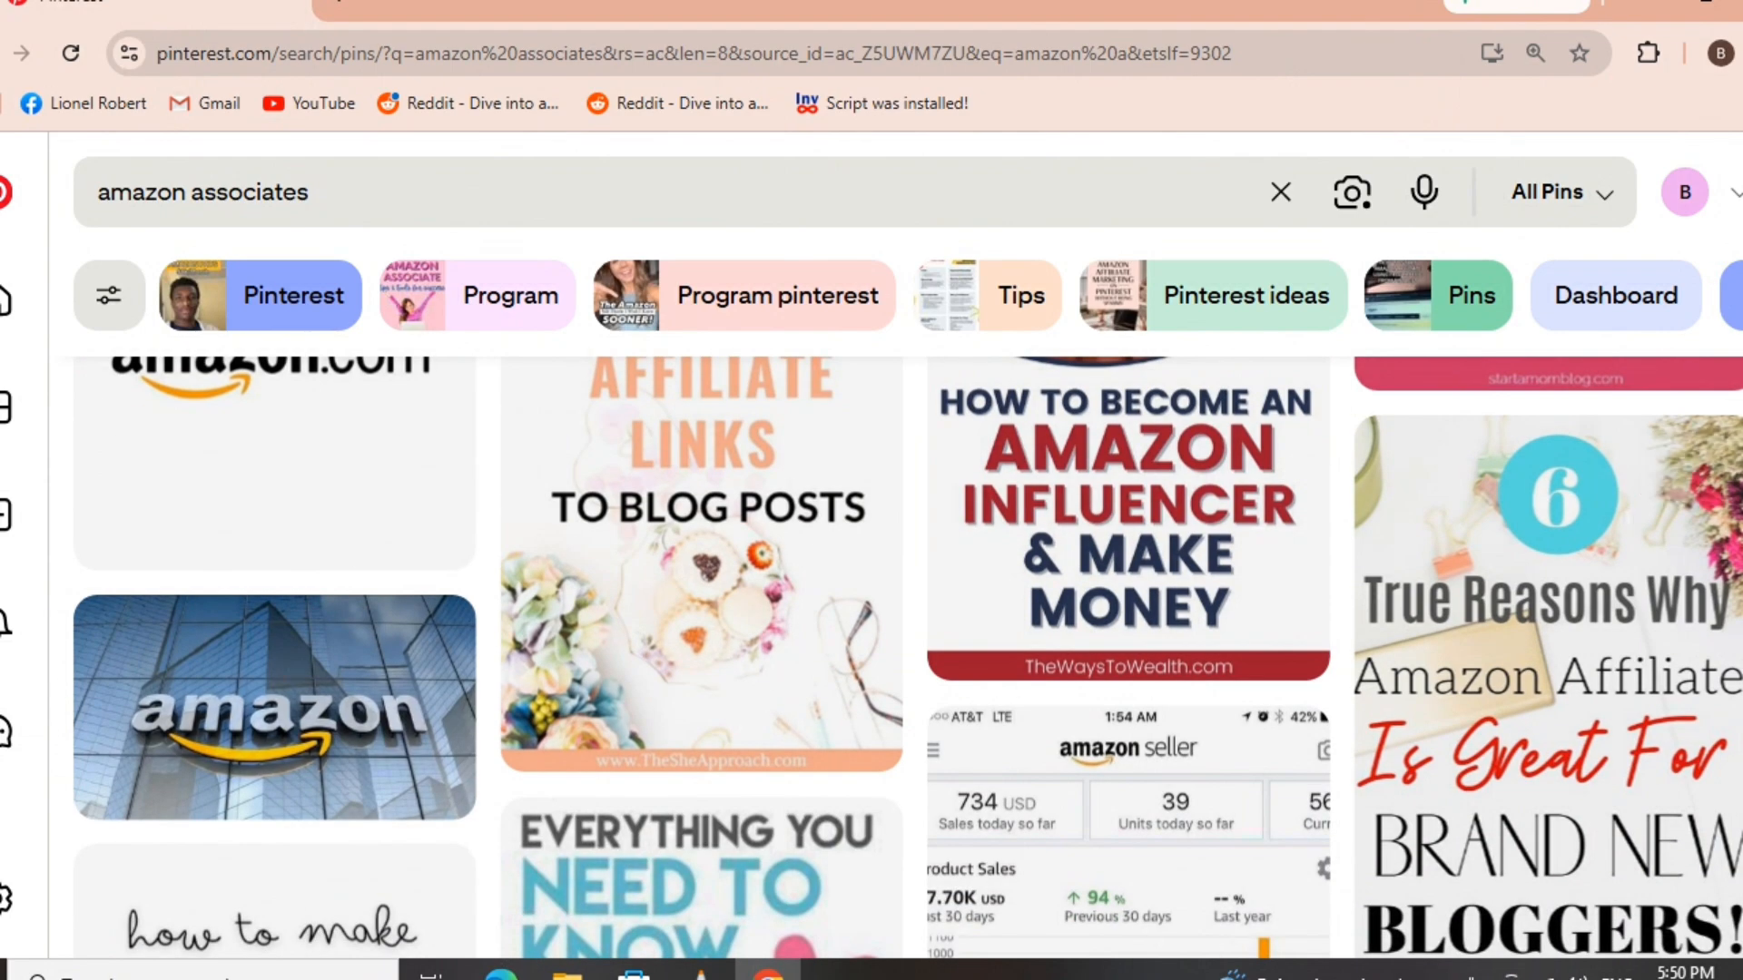
# - Leave Pinterest and open claude.ai in the current browser tab
pyautogui.hotkey('ctrl', 'l')
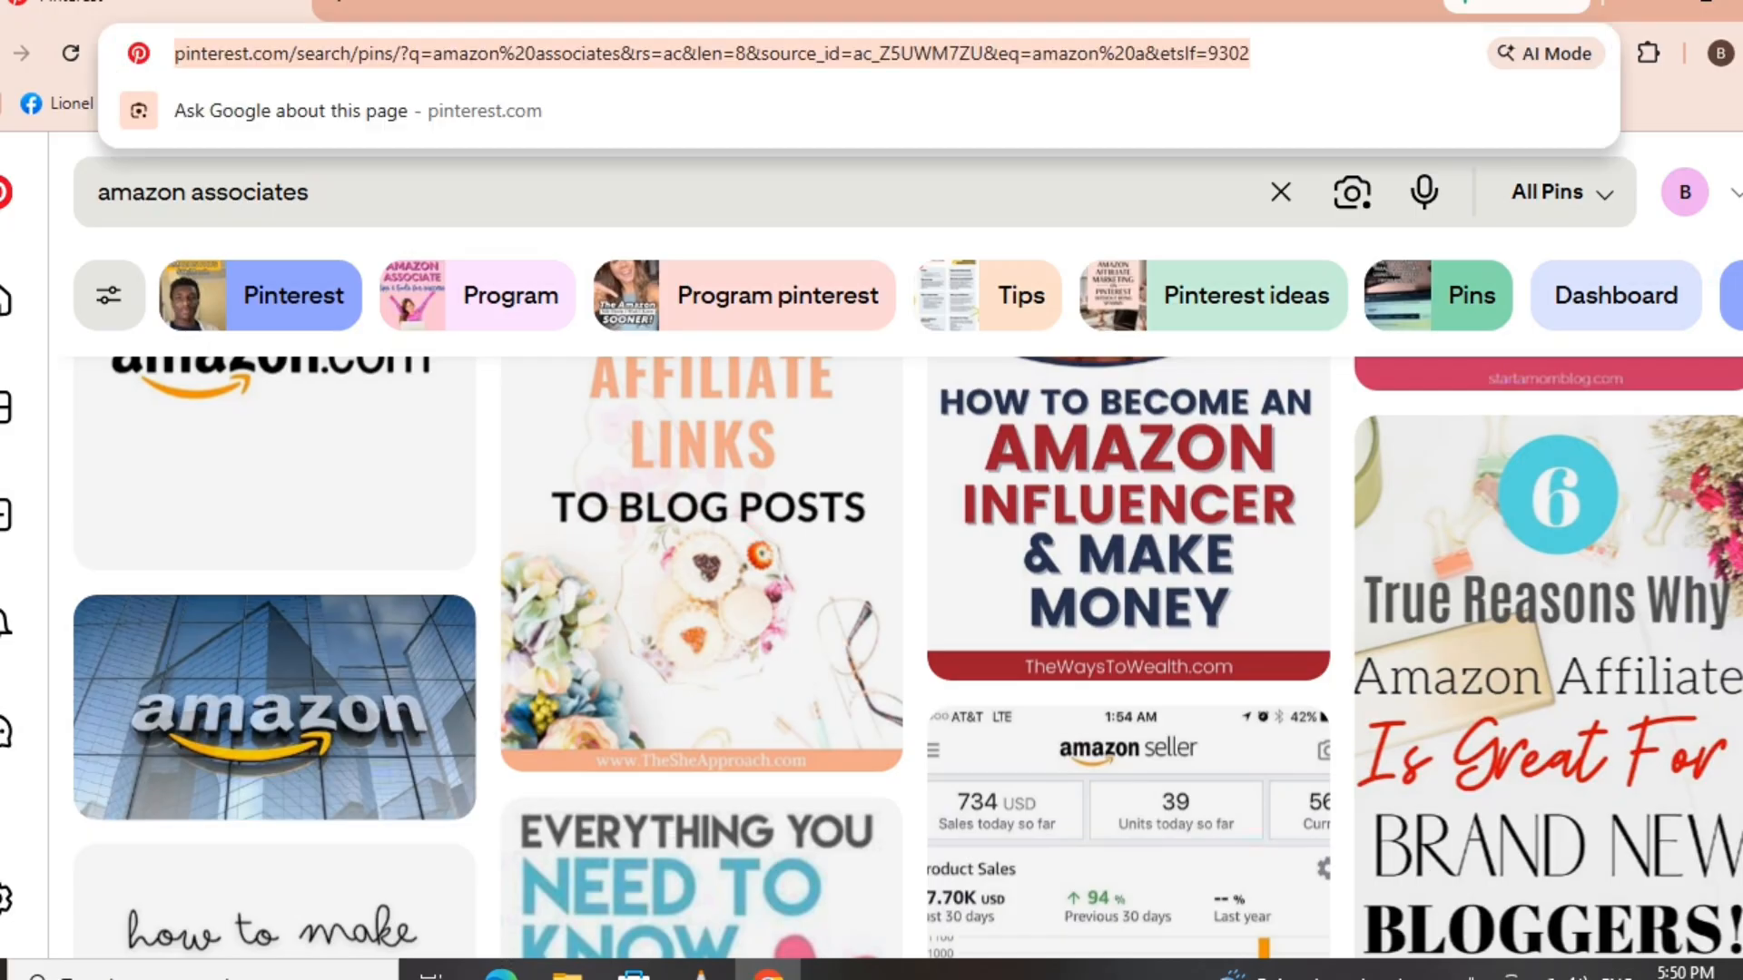
pyautogui.press('BackSpace')
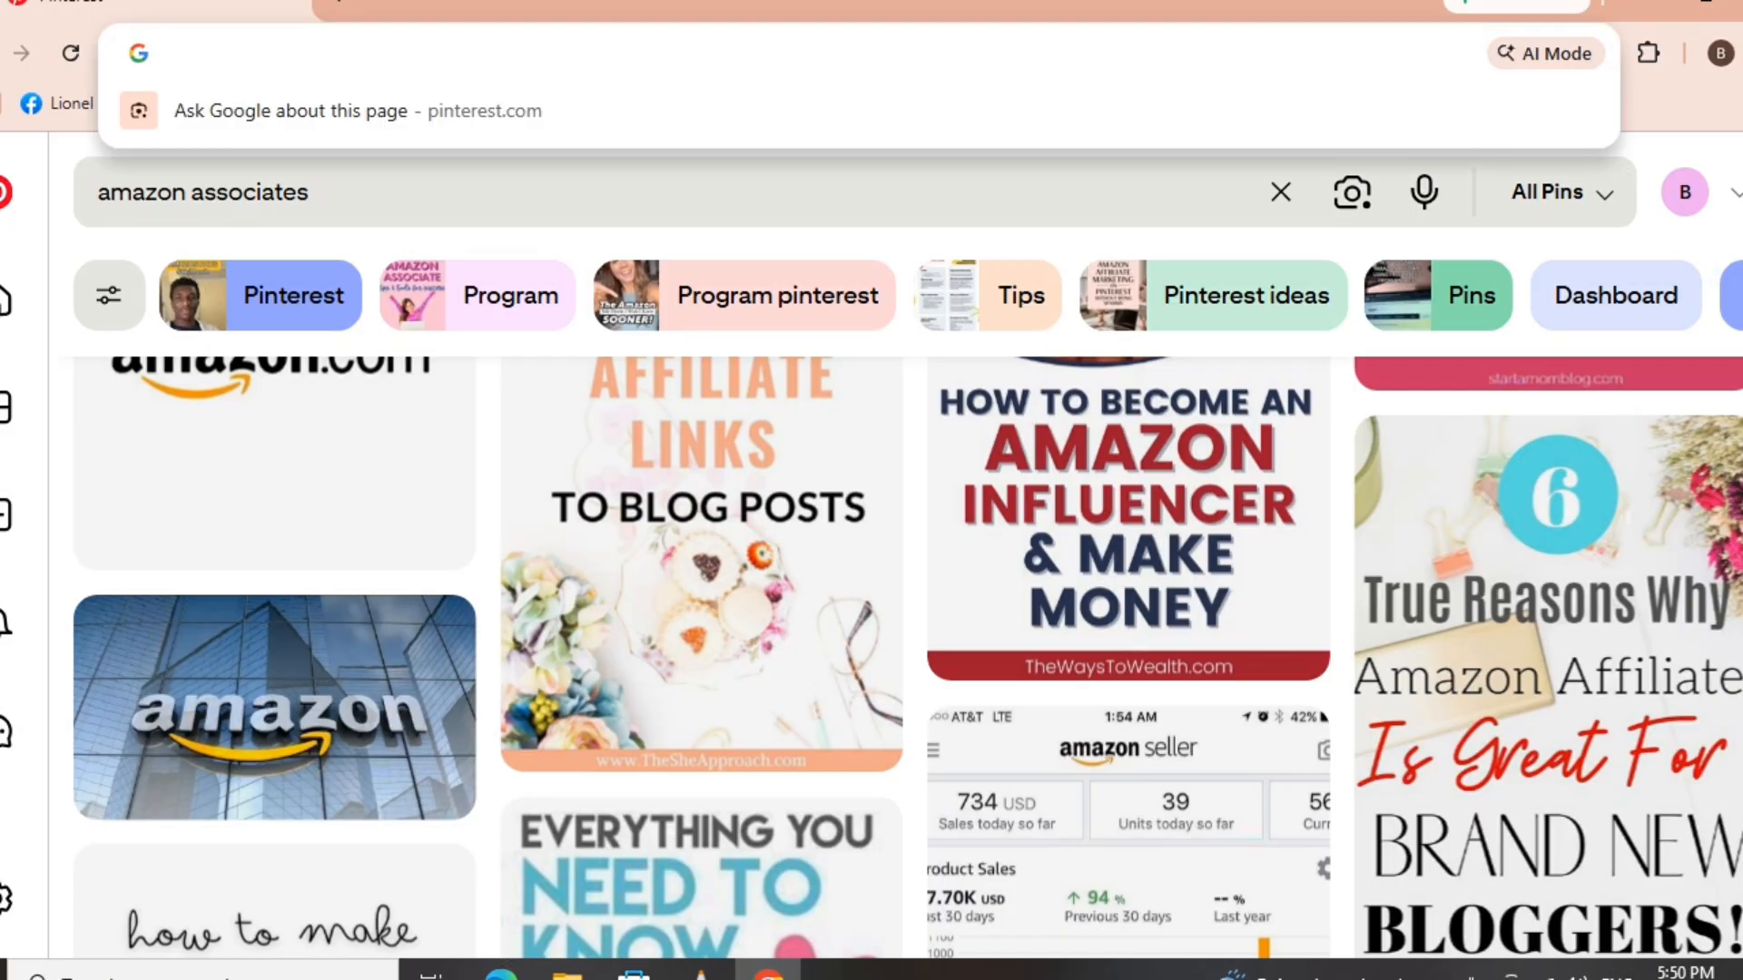
pyautogui.write('claude.ai')
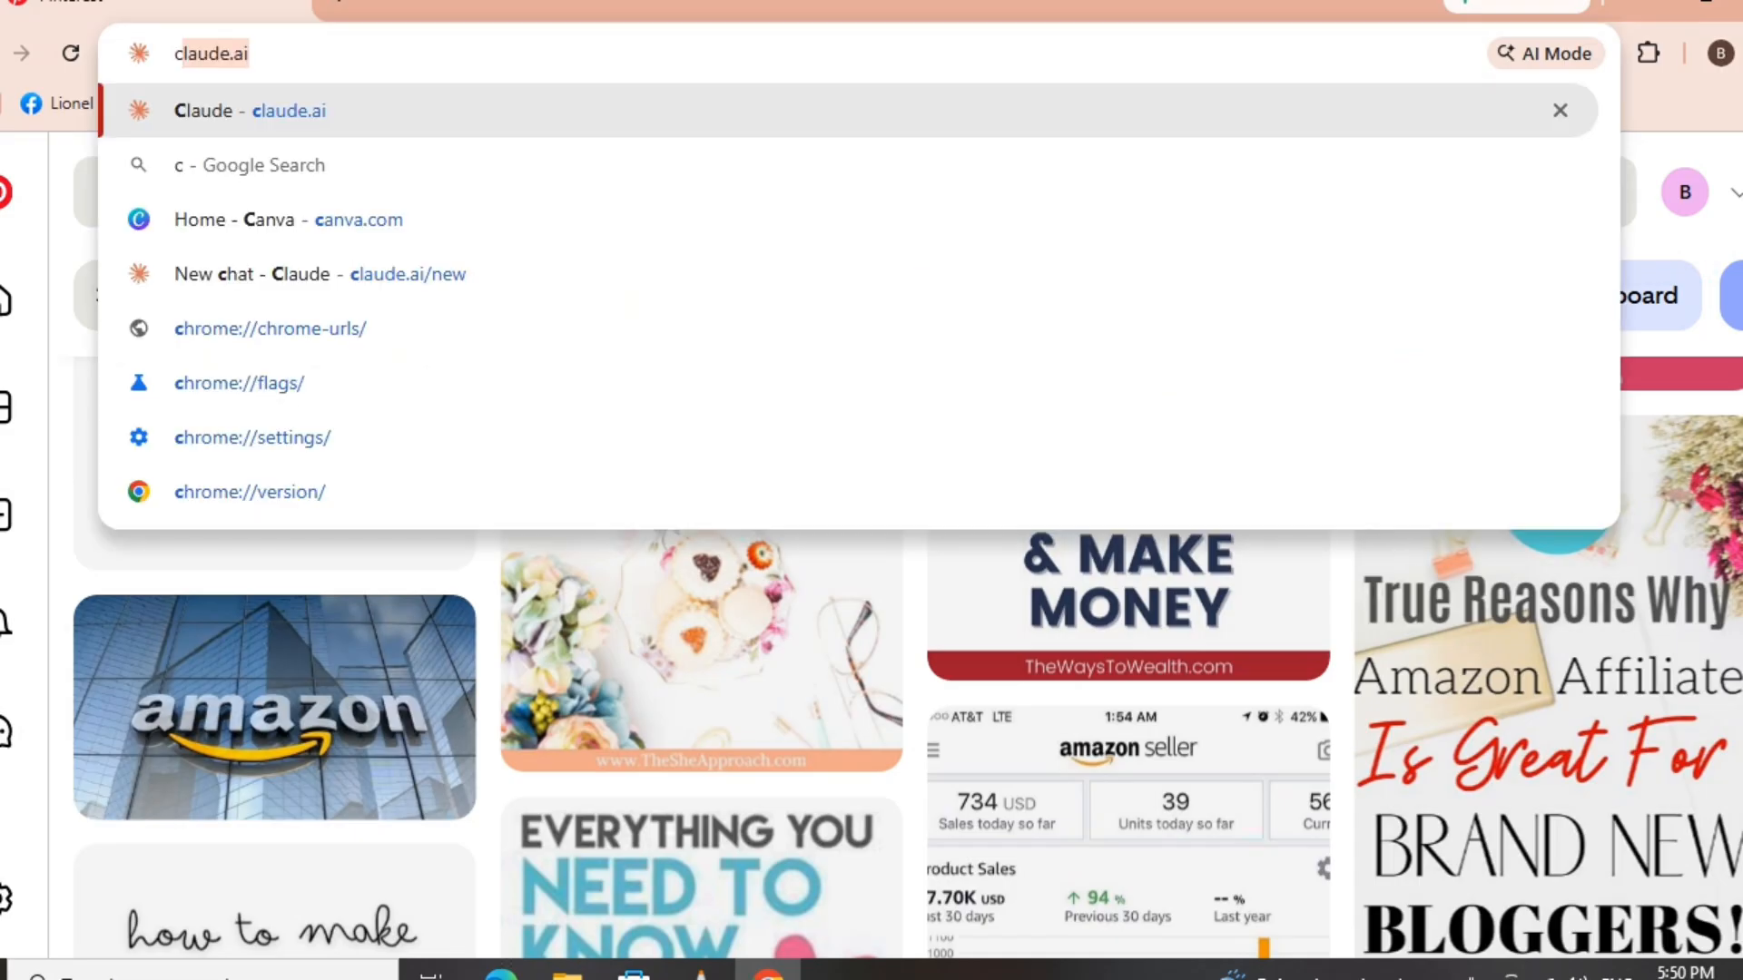
pyautogui.press('Return')
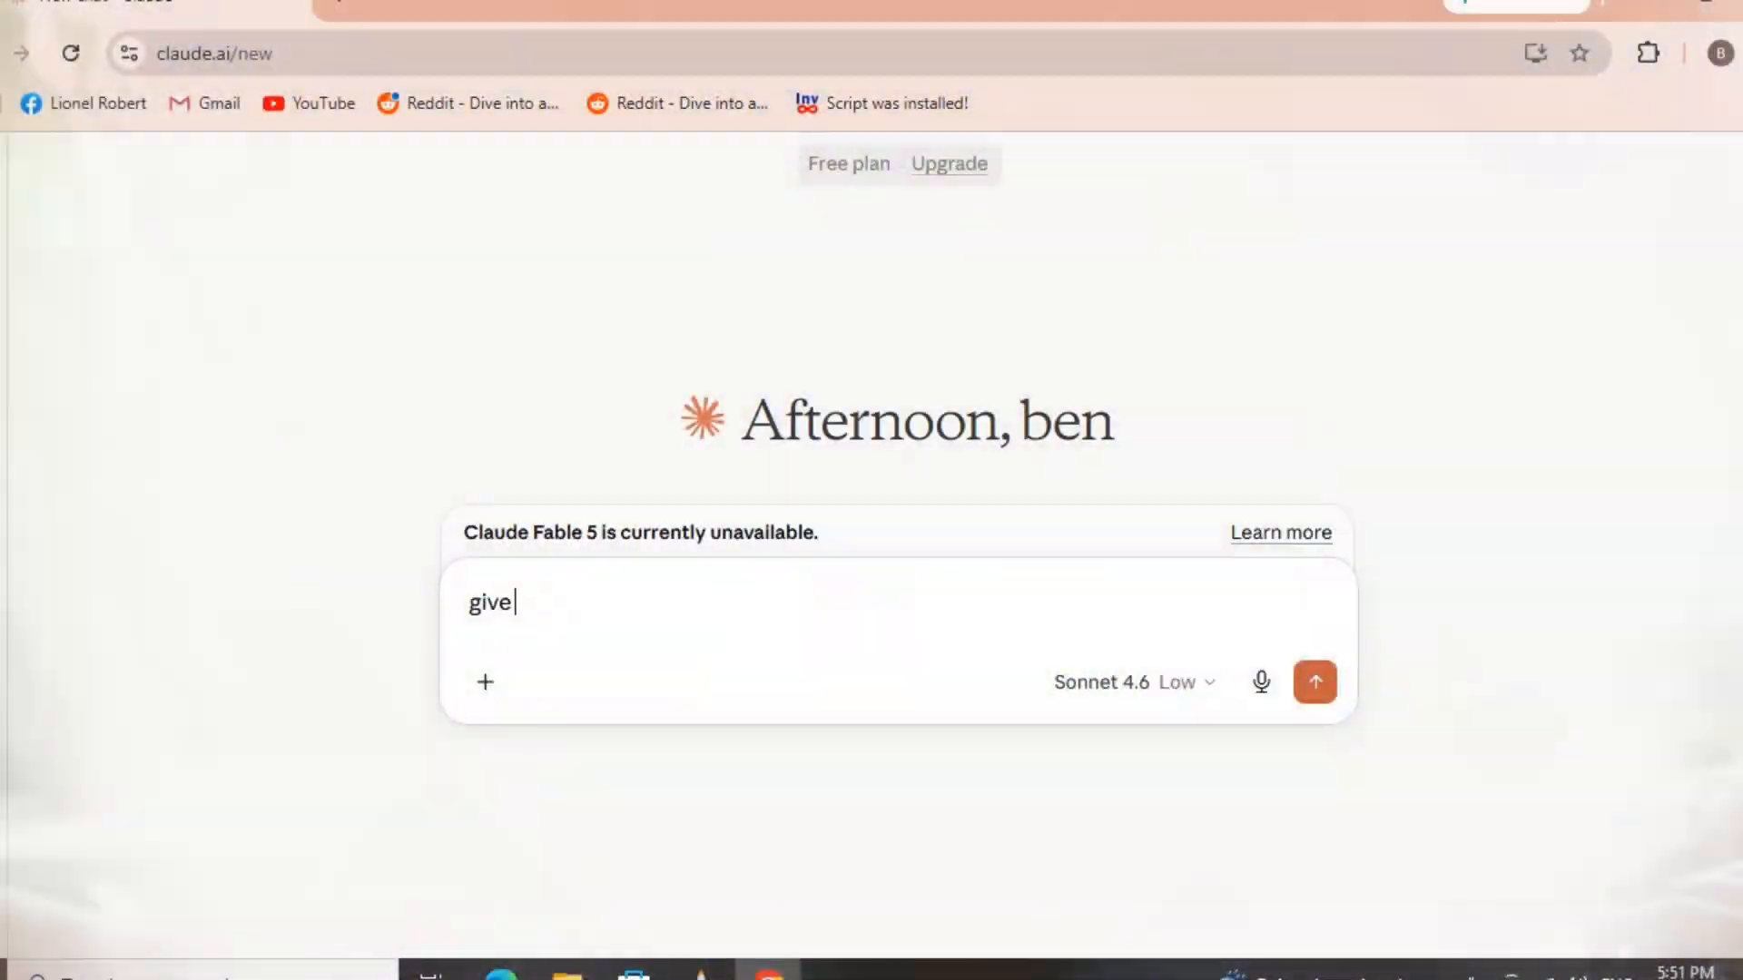
# - Send the prompt "give me 30 high intent pinterest search keywords for home decore niche that someone would search when they are ready to smething"
pyautogui.write('me 30')
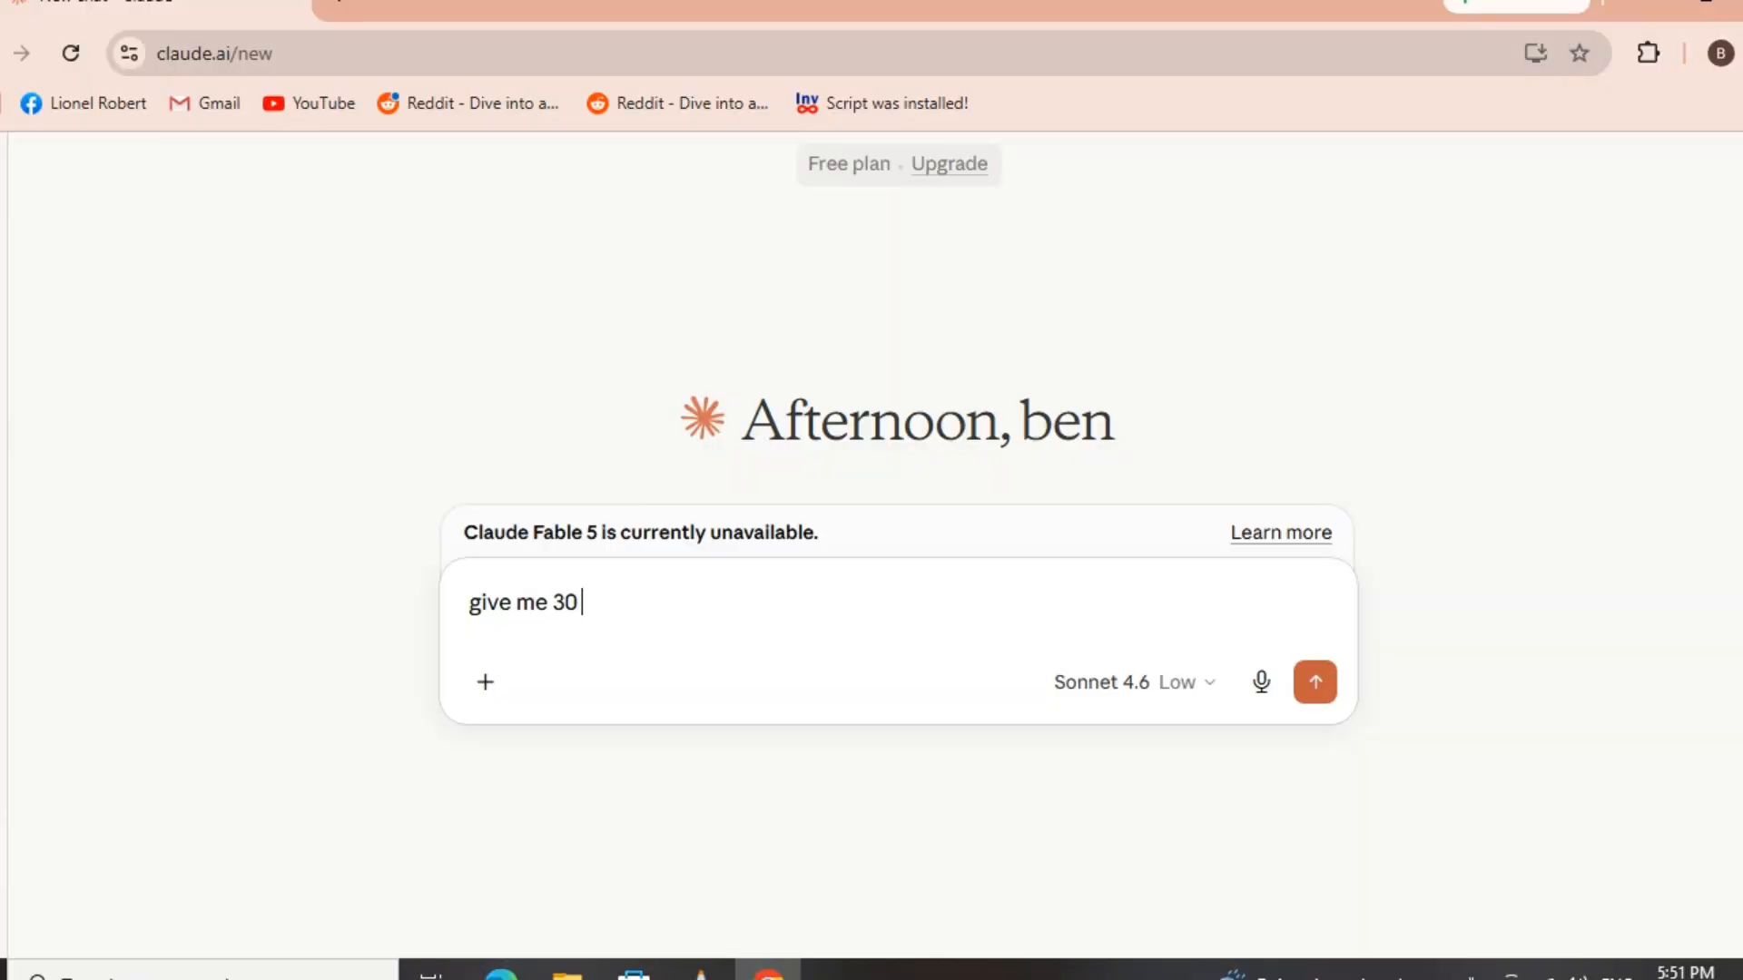
pyautogui.write(' high intent')
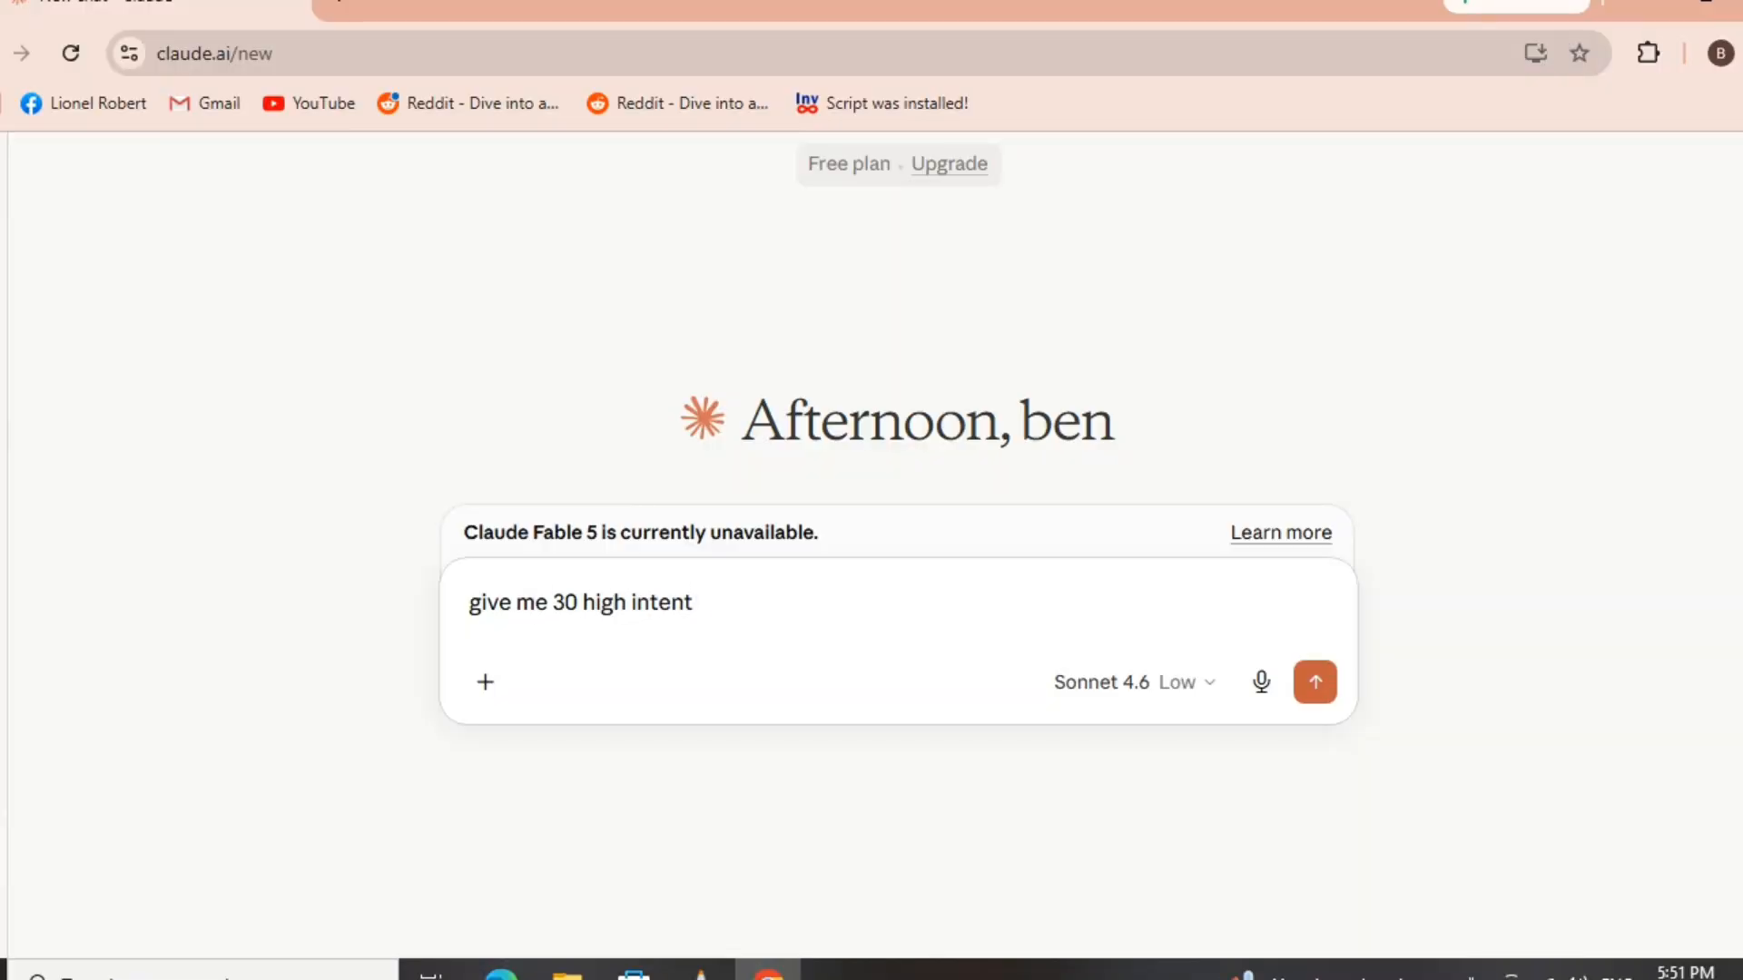
pyautogui.write(' pinterest')
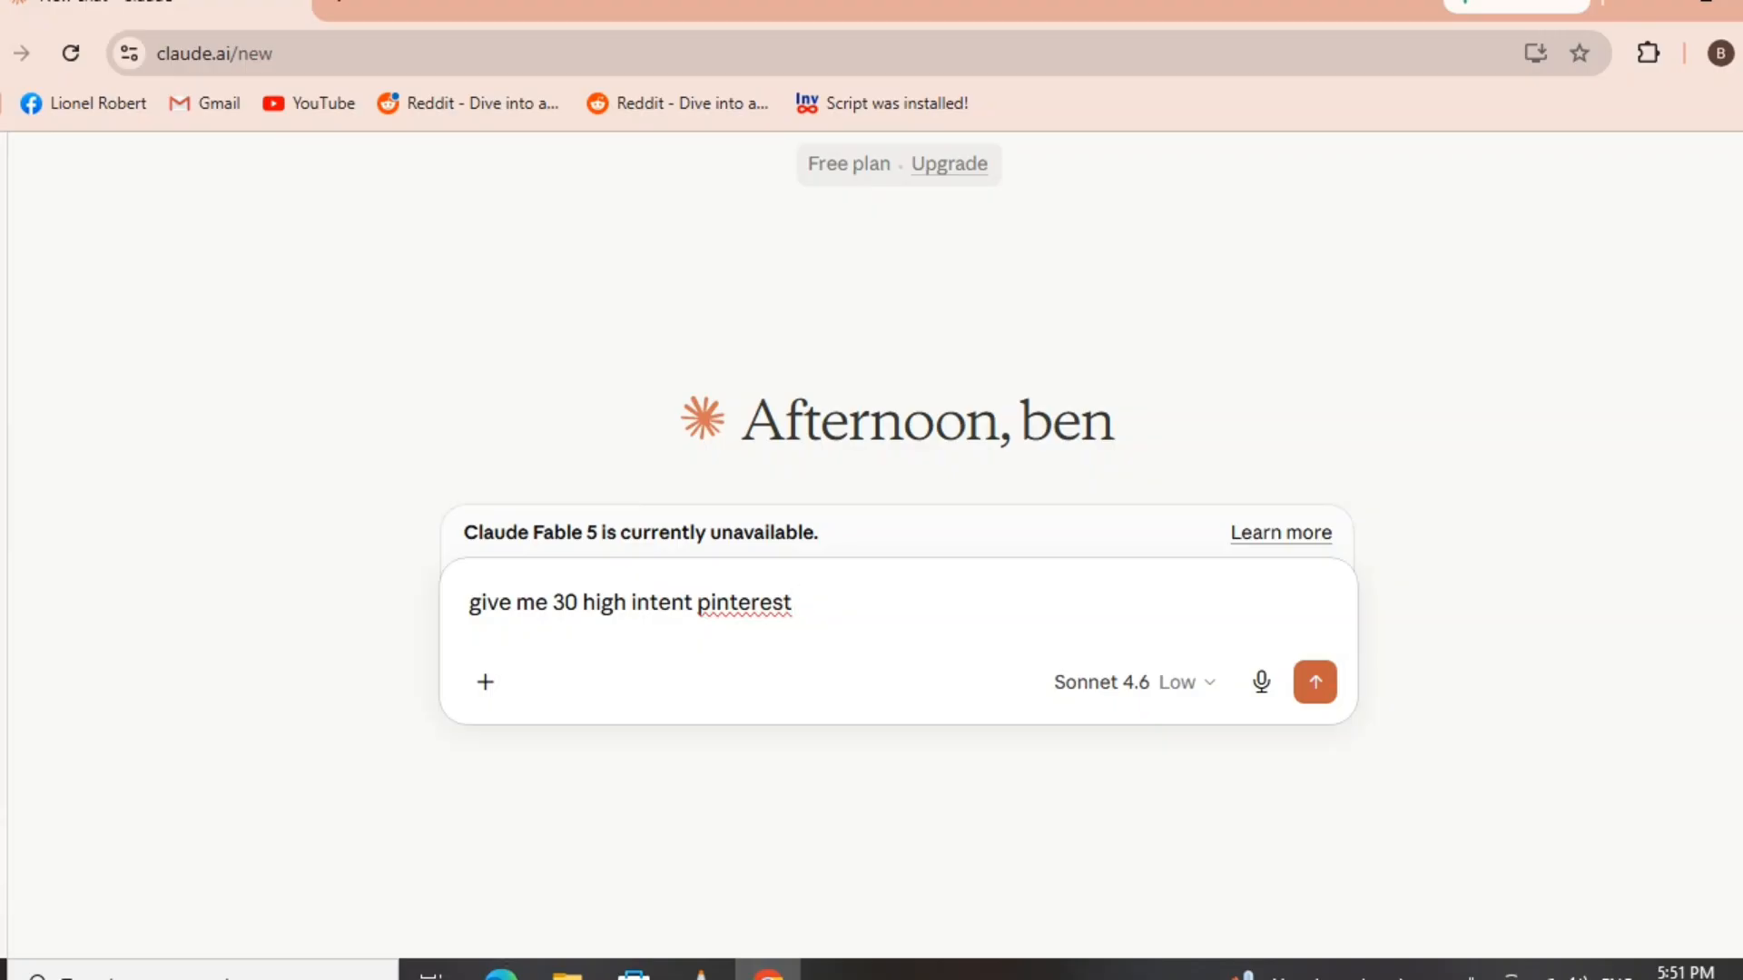
pyautogui.write(' search keyword')
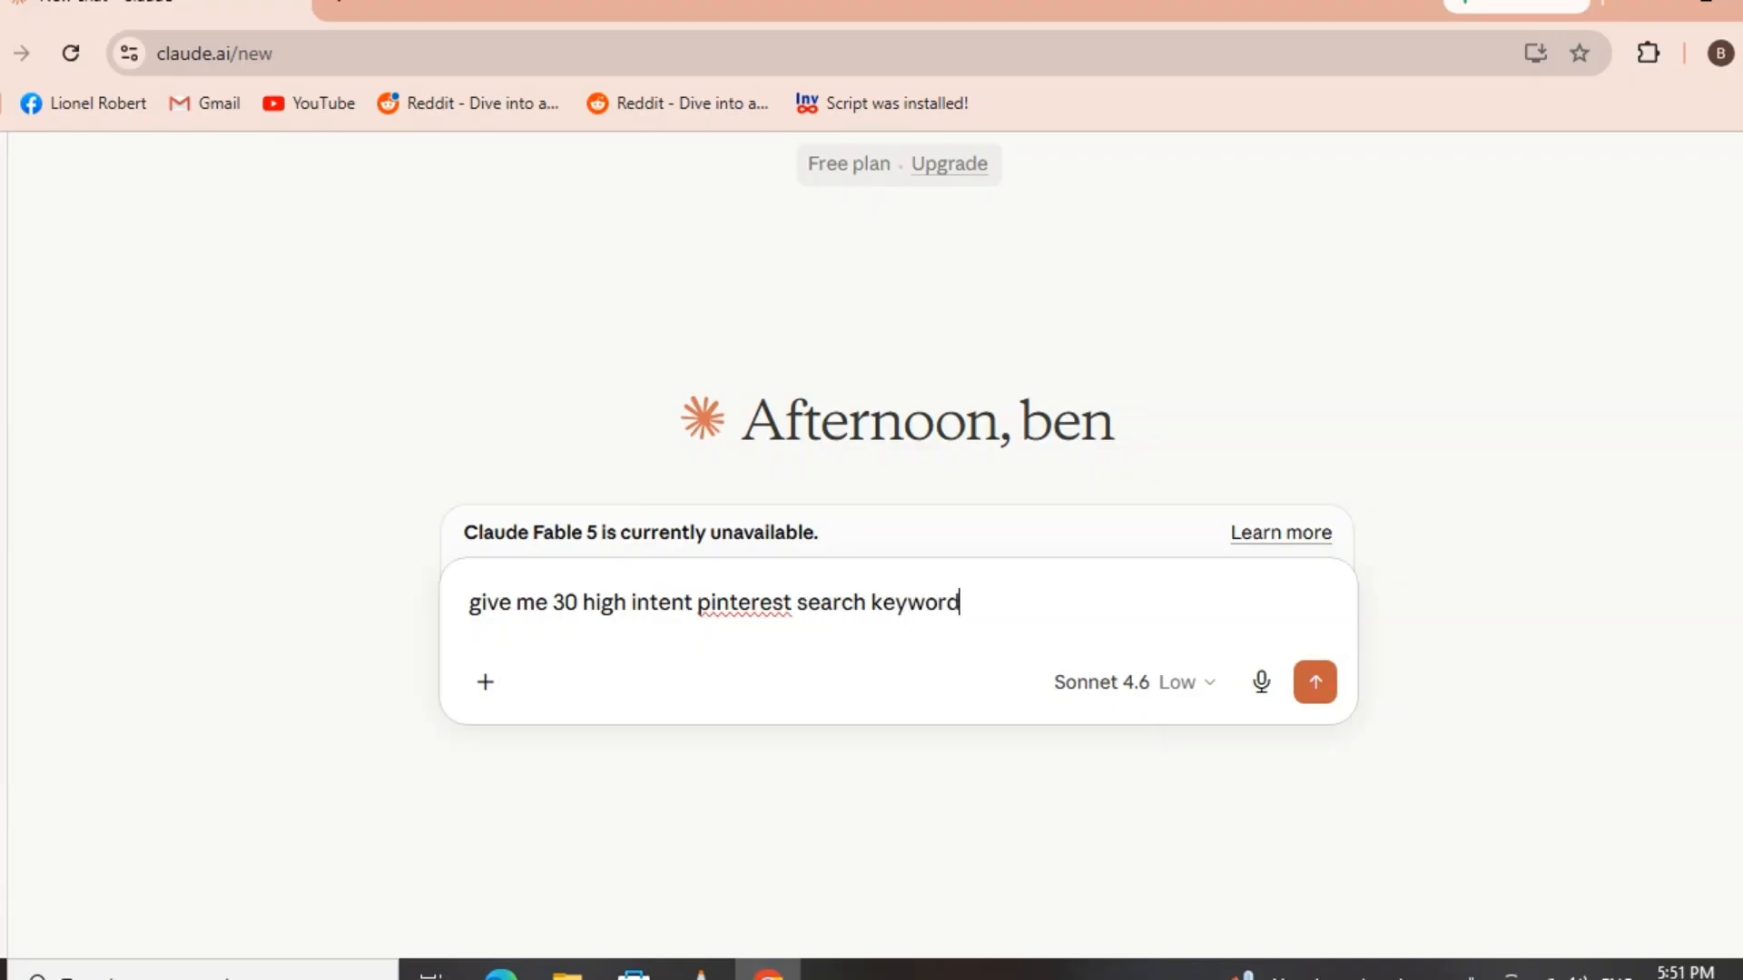
pyautogui.write('s for home deco')
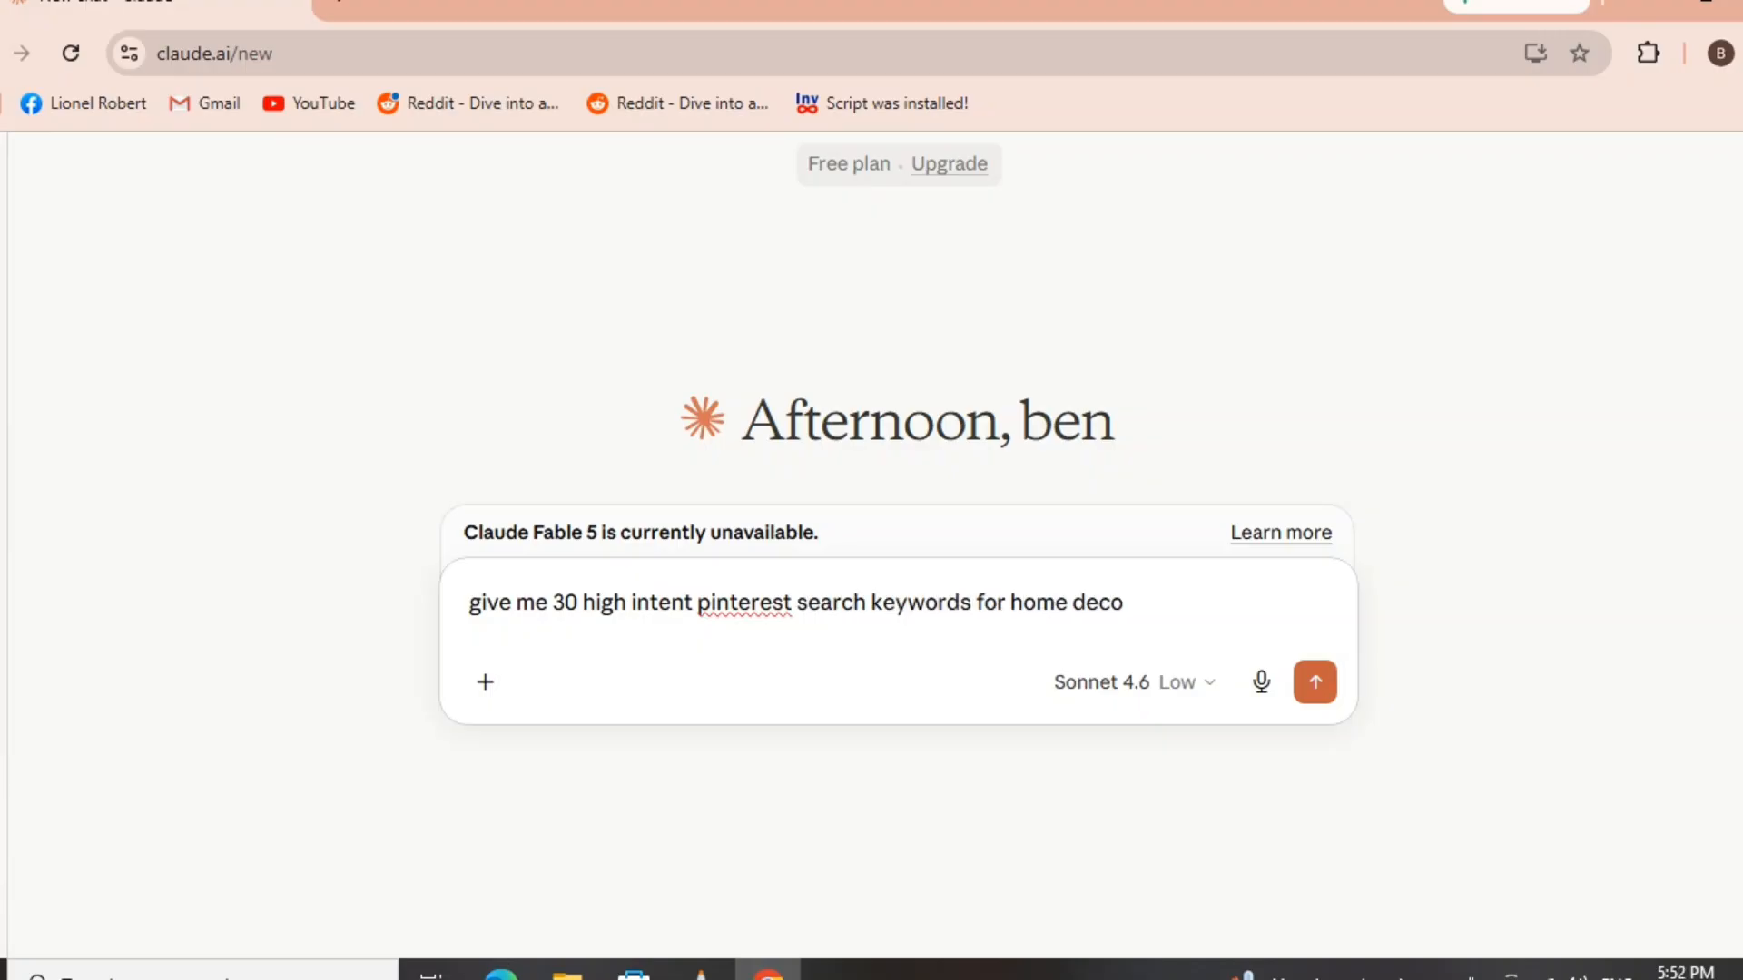
pyautogui.write('re niche that someo')
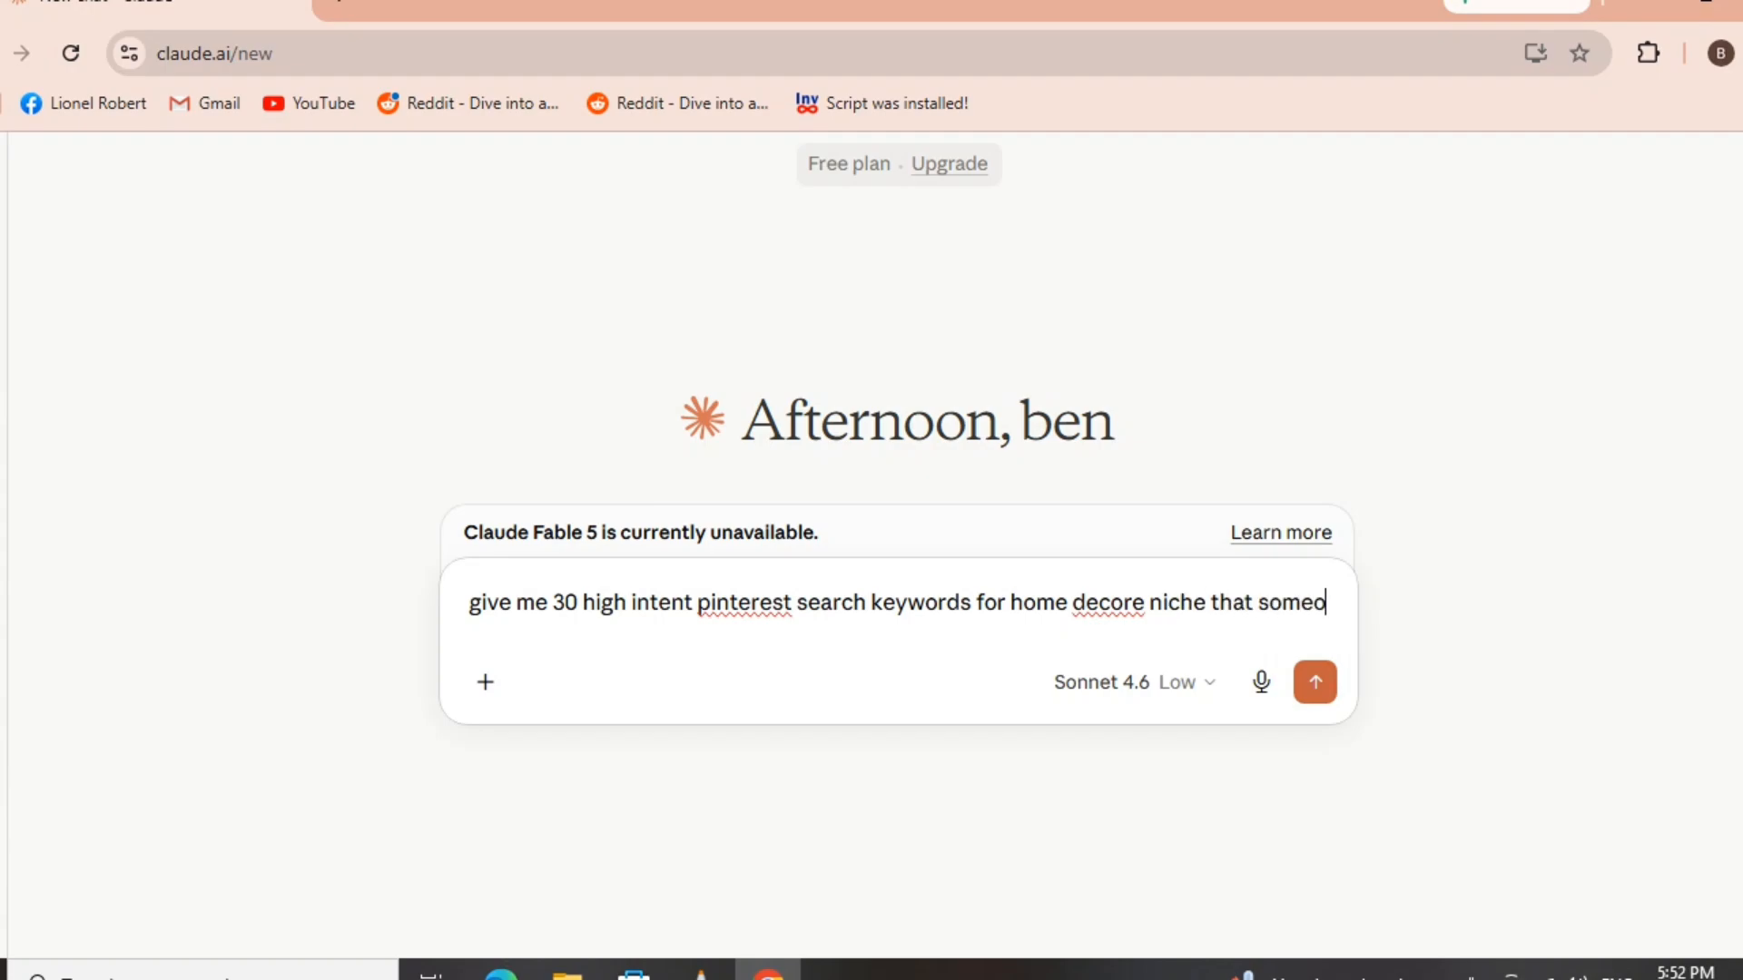
pyautogui.write('ne would sea')
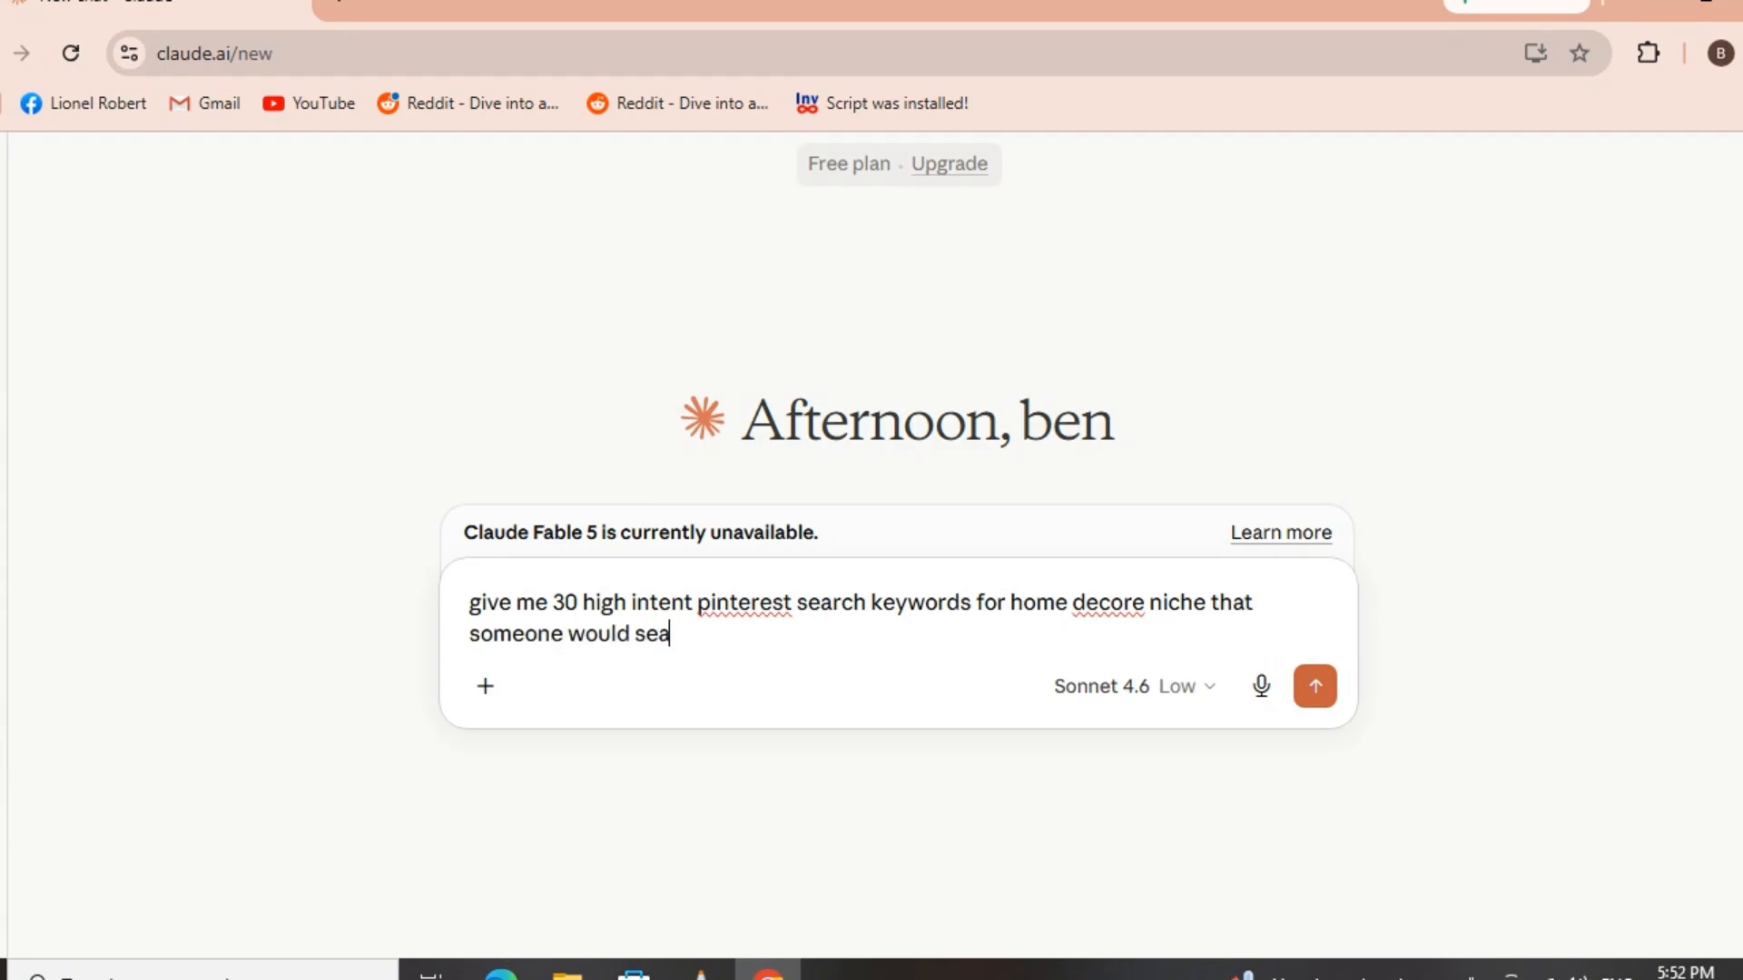
pyautogui.write('rch when they ')
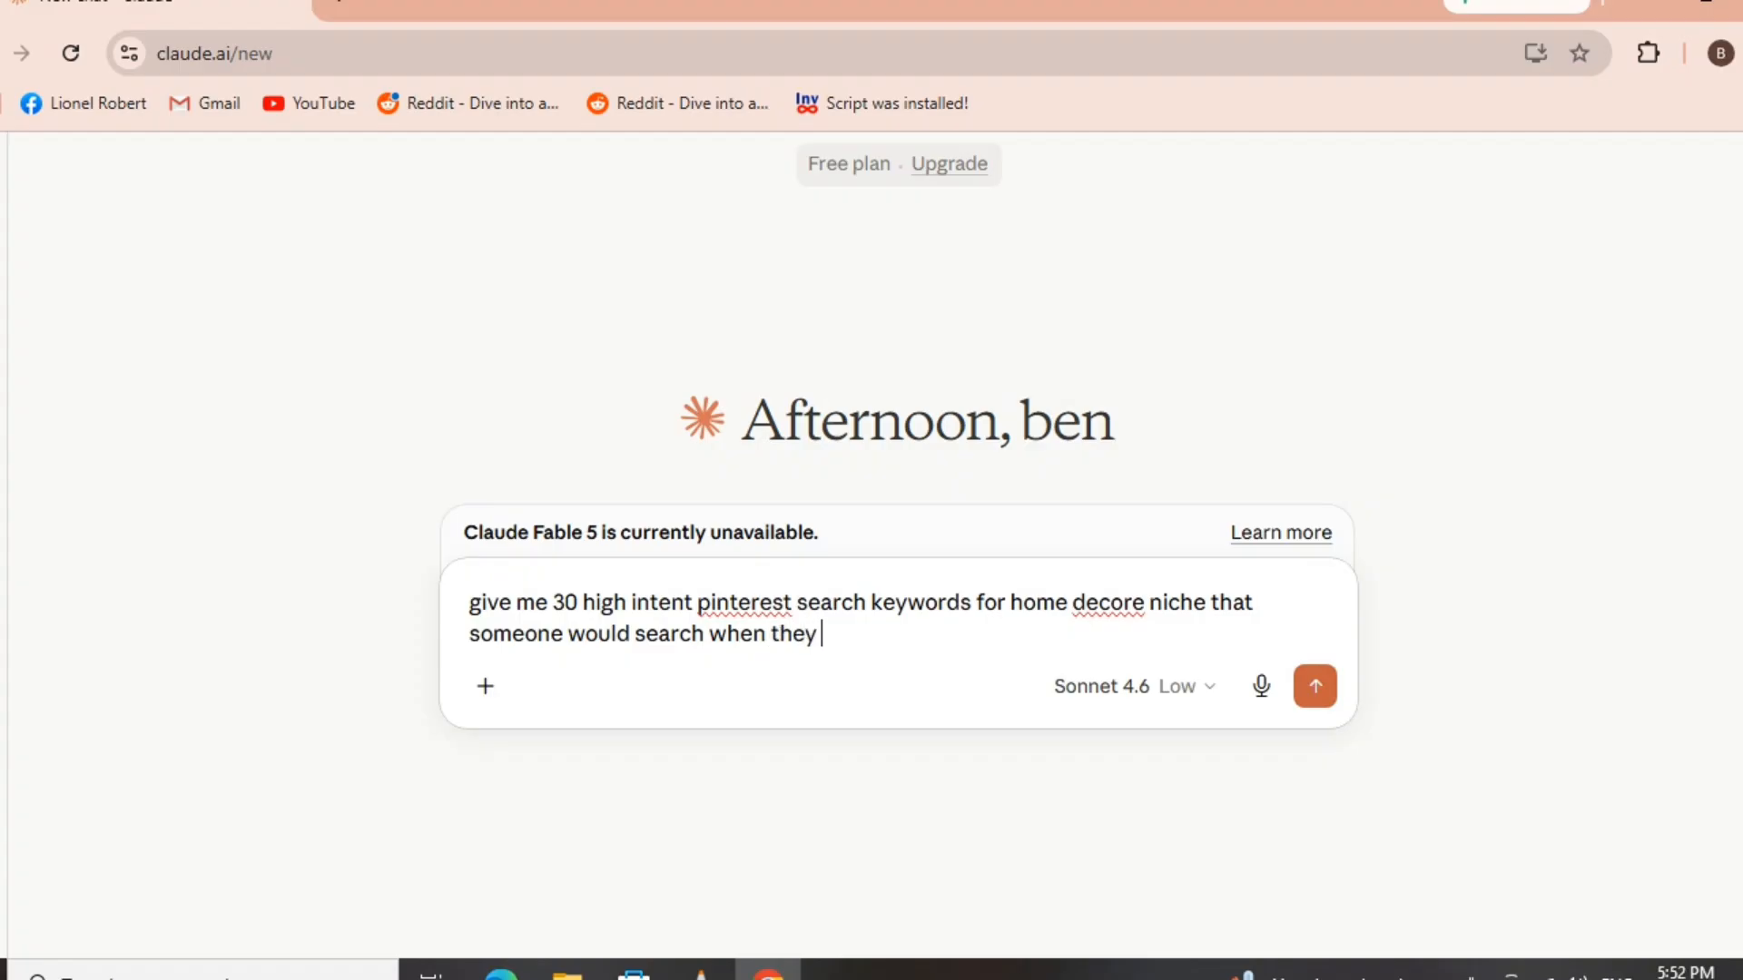
pyautogui.write('are ready to smething')
pyautogui.press('Return')
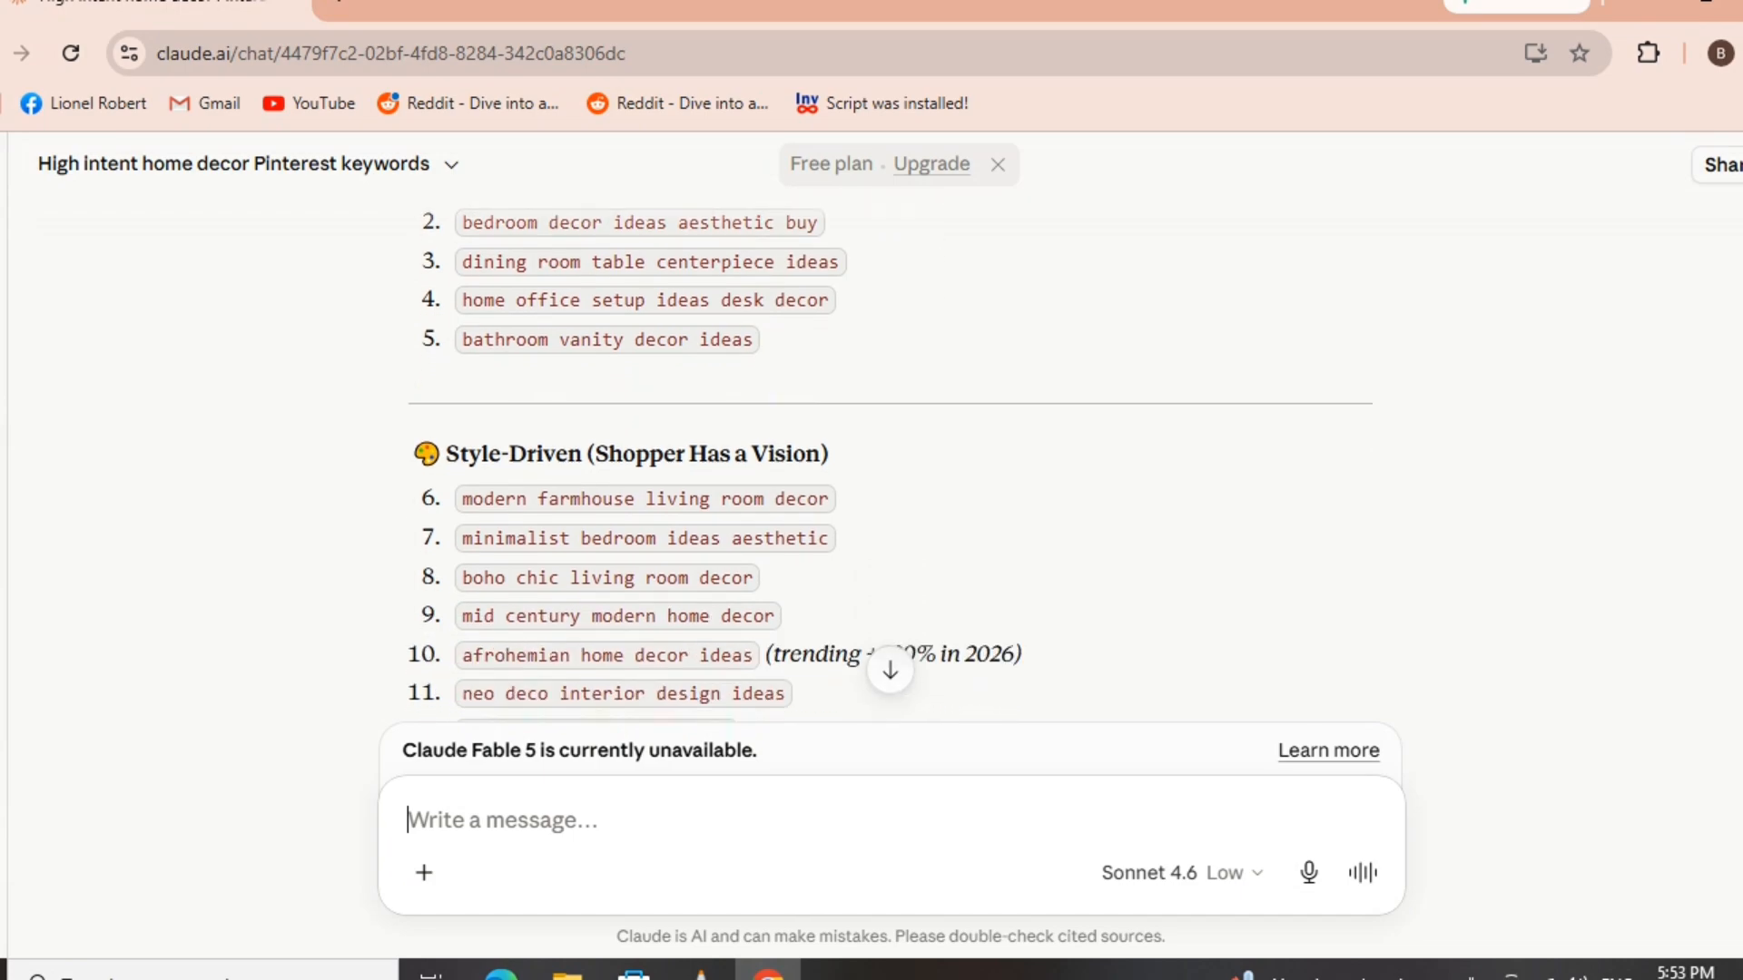
# - Send the follow-up prompt "create 30 day pinterest cntent calender for a home decor affiliate marketer" in the same chat
pyautogui.scroll(-5, 889, 454)
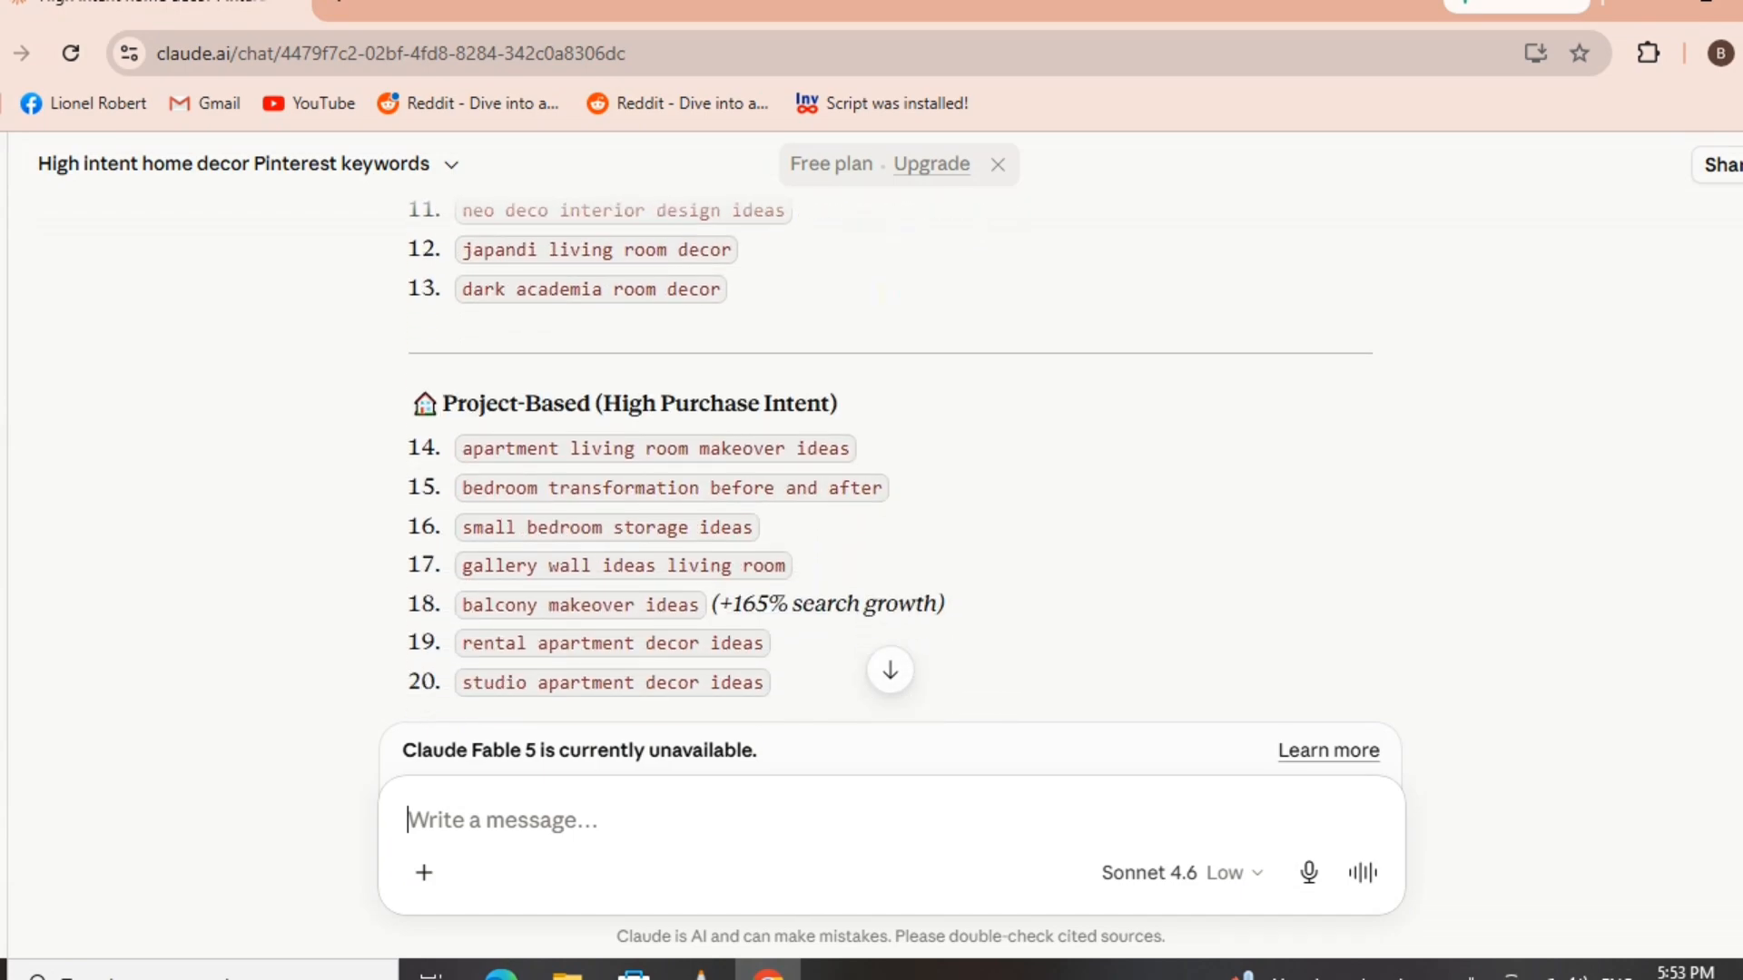
pyautogui.scroll(-6, 890, 454)
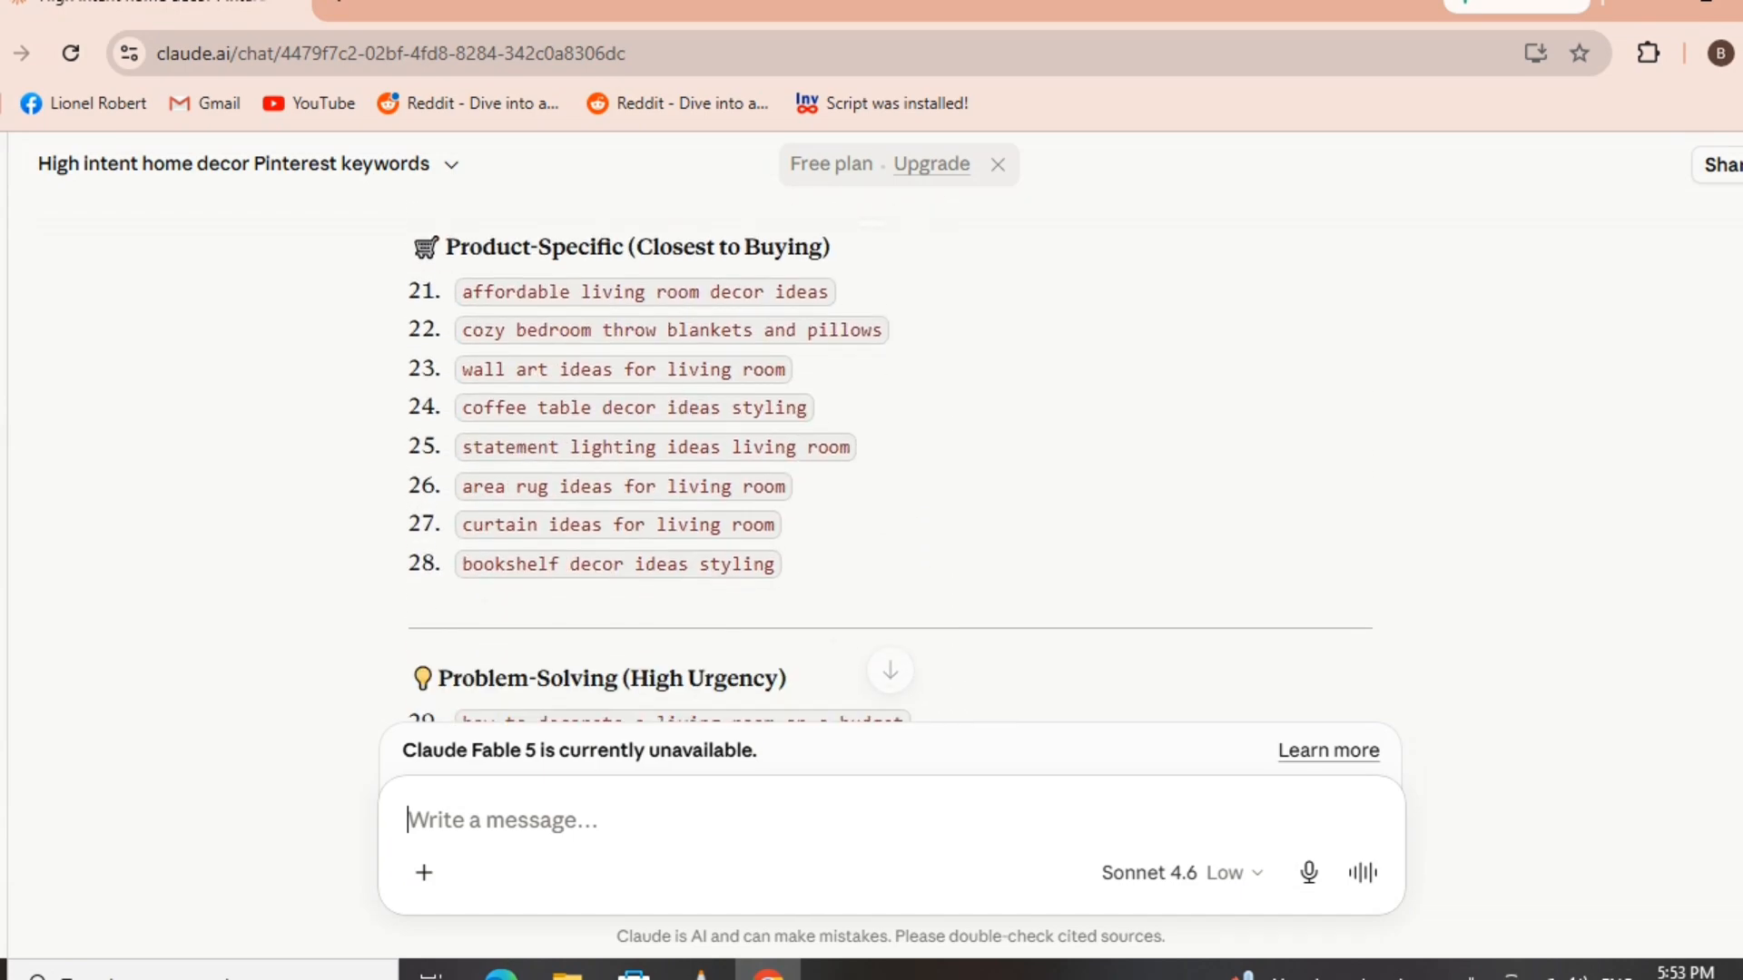
pyautogui.scroll(-6, 889, 454)
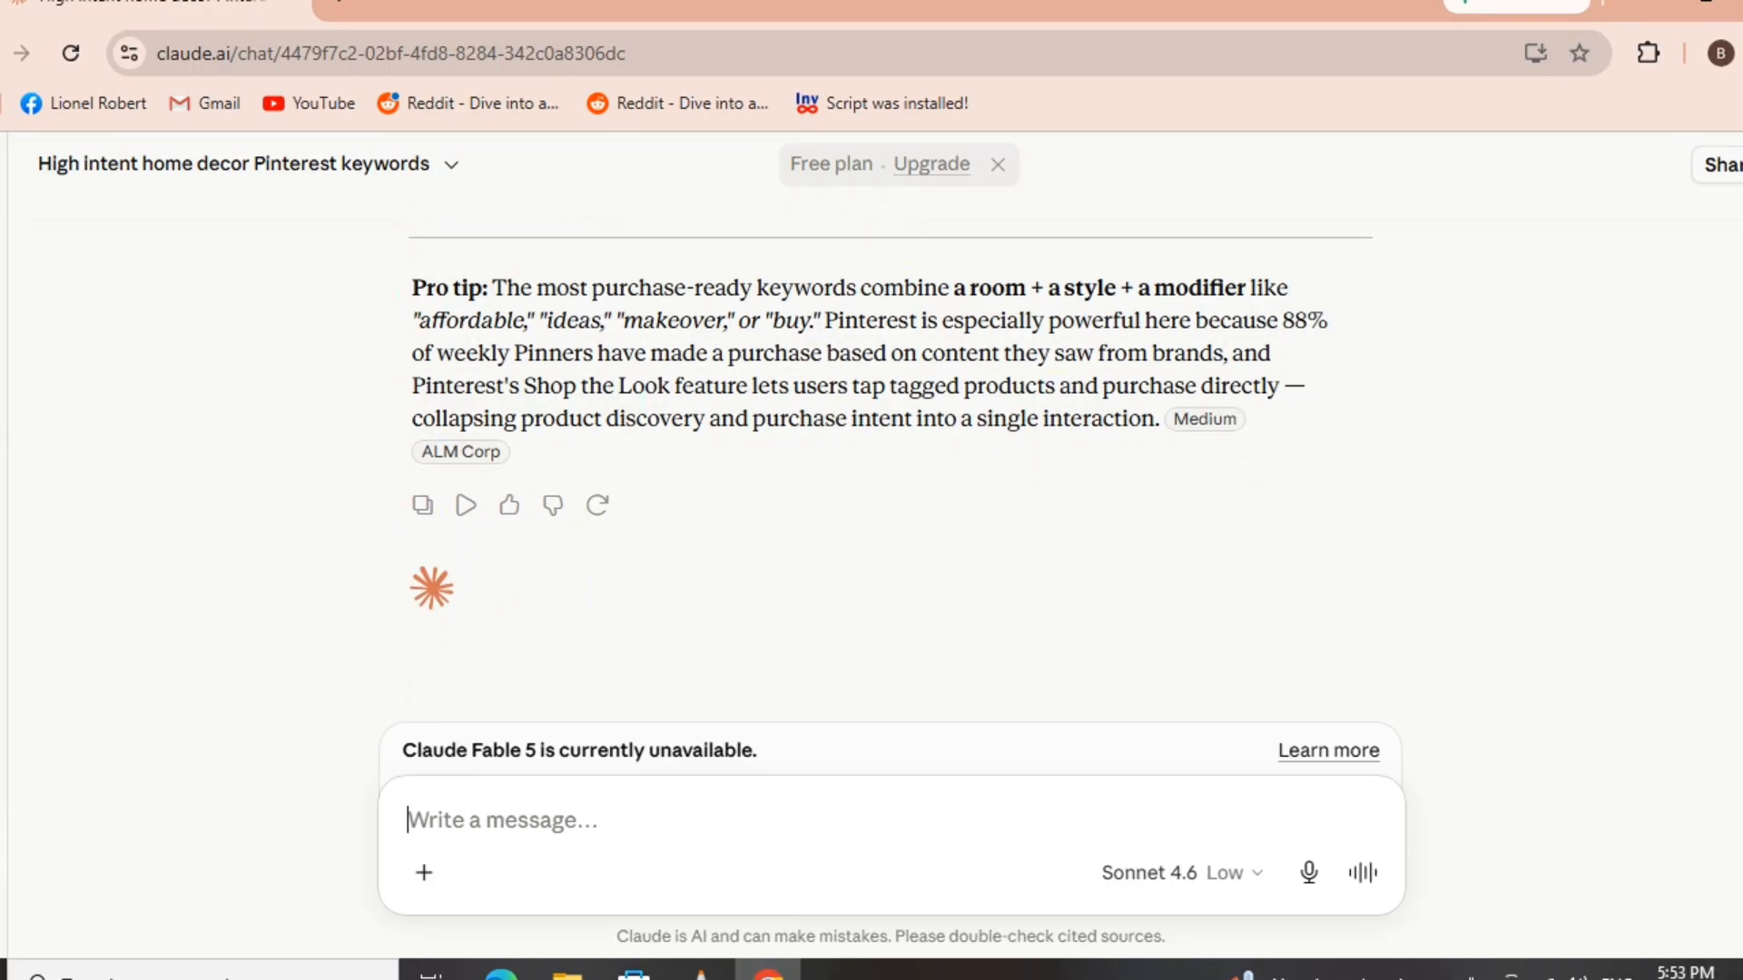
pyautogui.write('create')
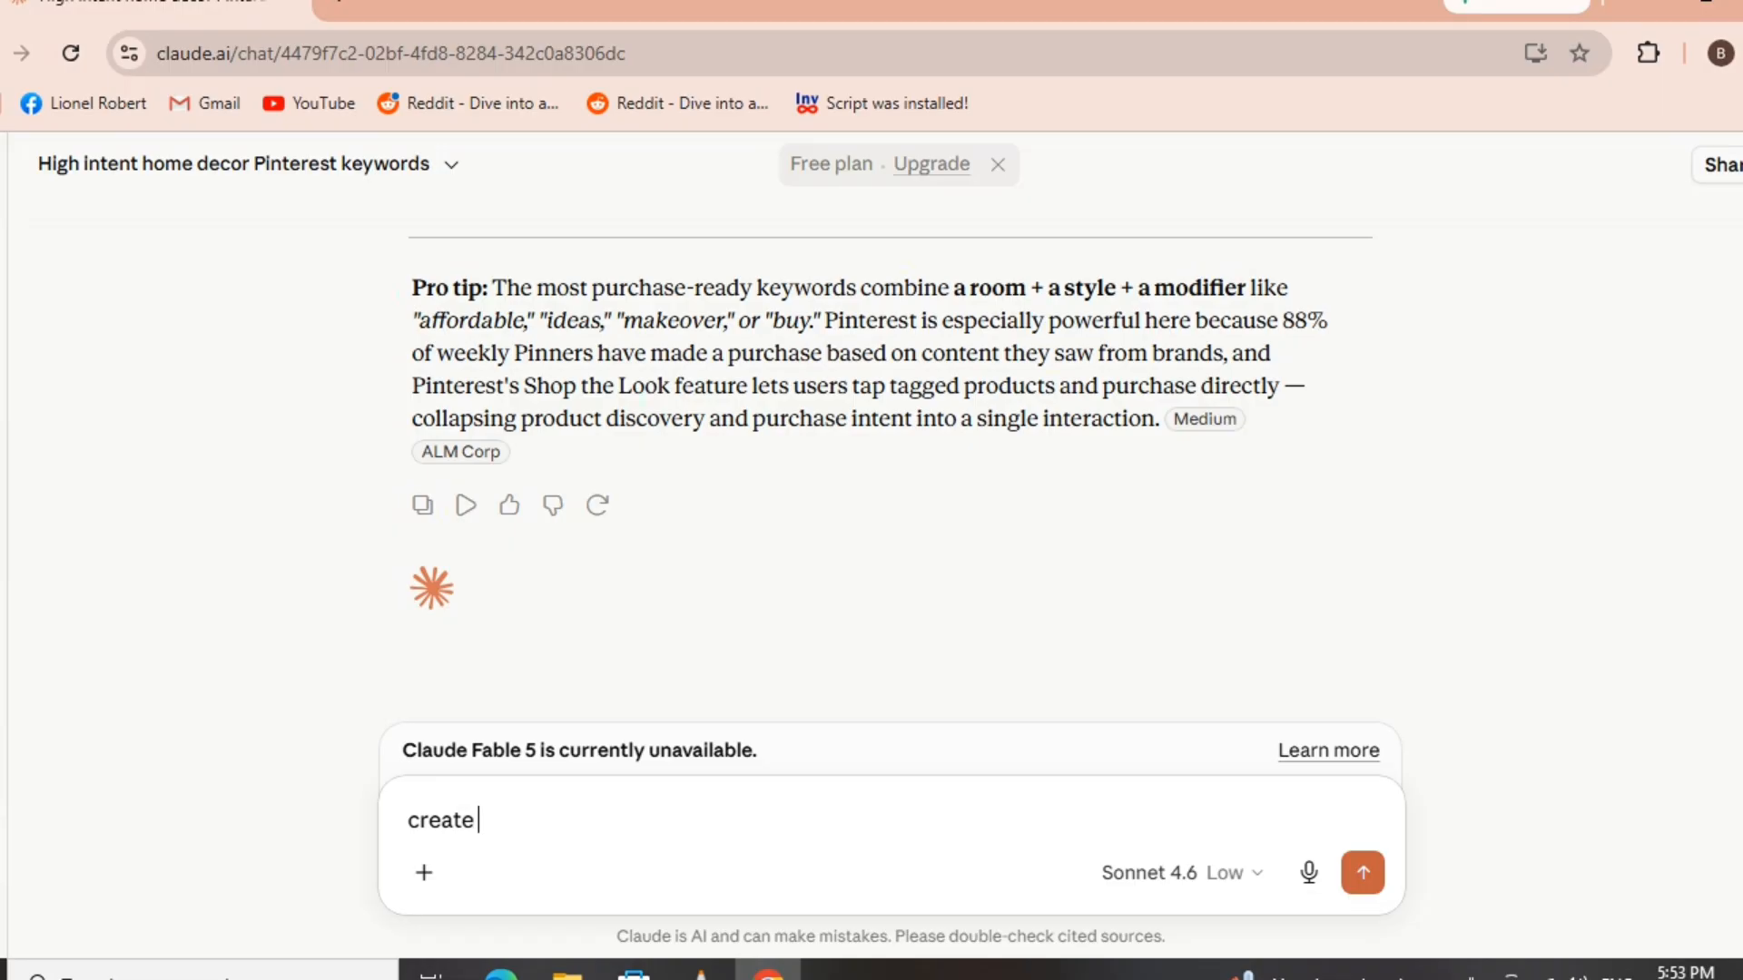
pyautogui.write(' 30 dayv')
pyautogui.press('BackSpace')
pyautogui.write('pinte')
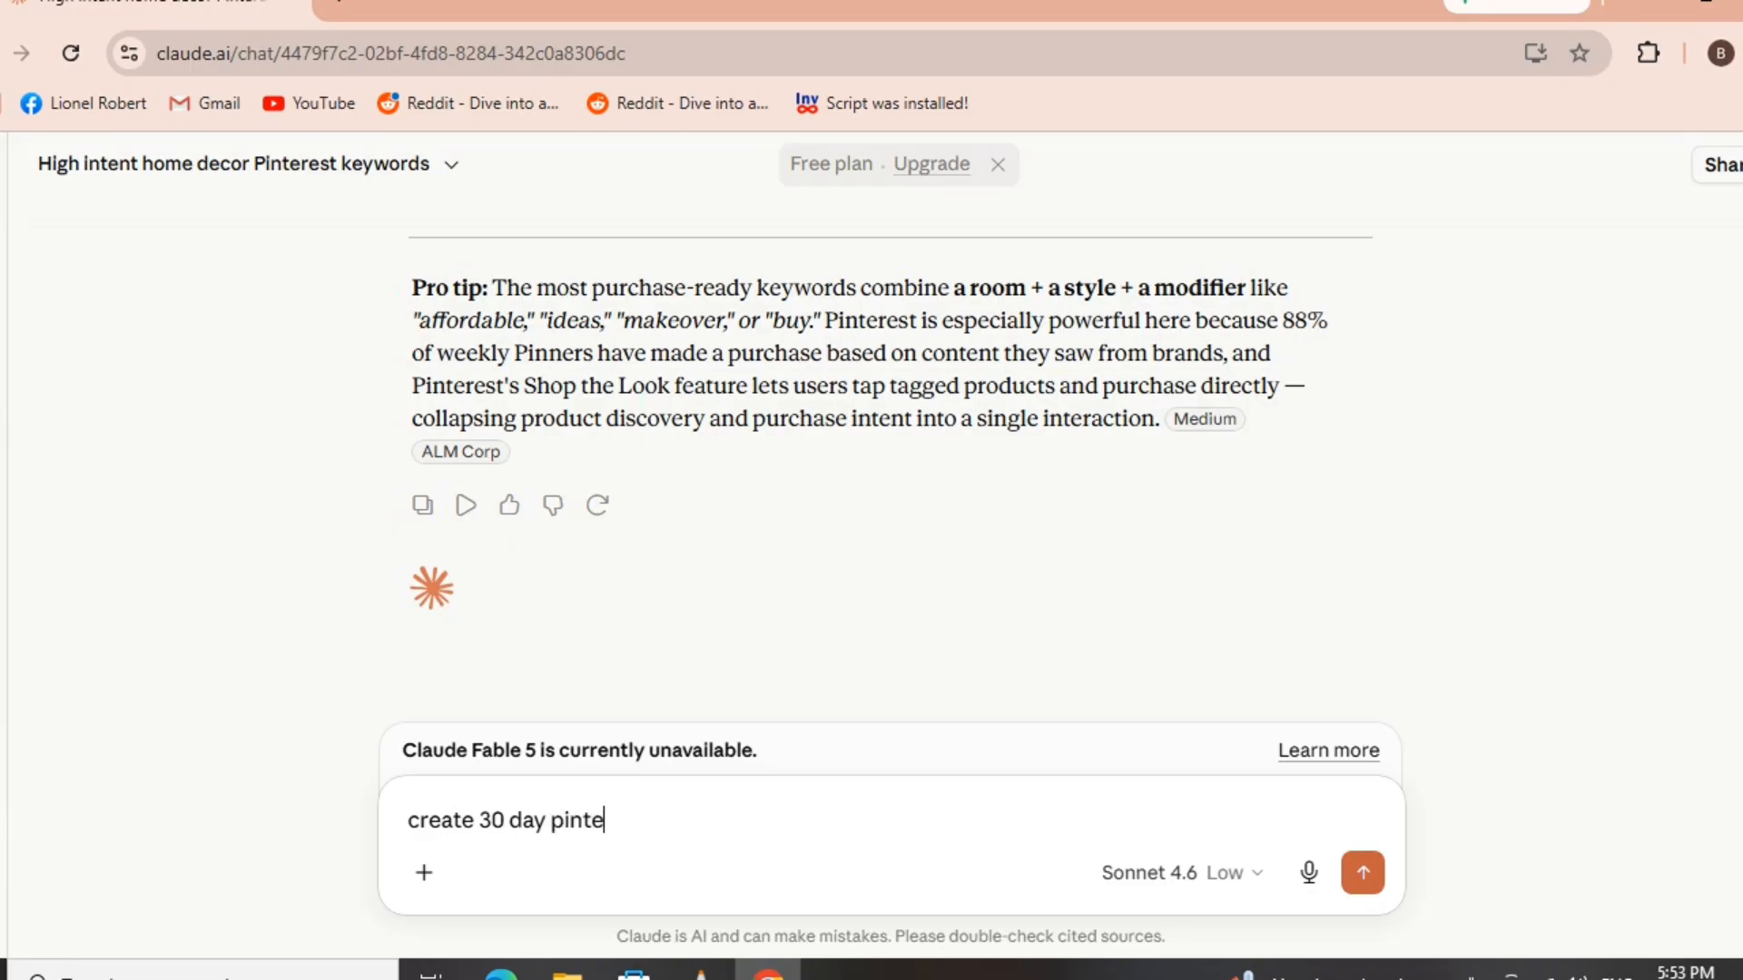
pyautogui.write('rest cnte')
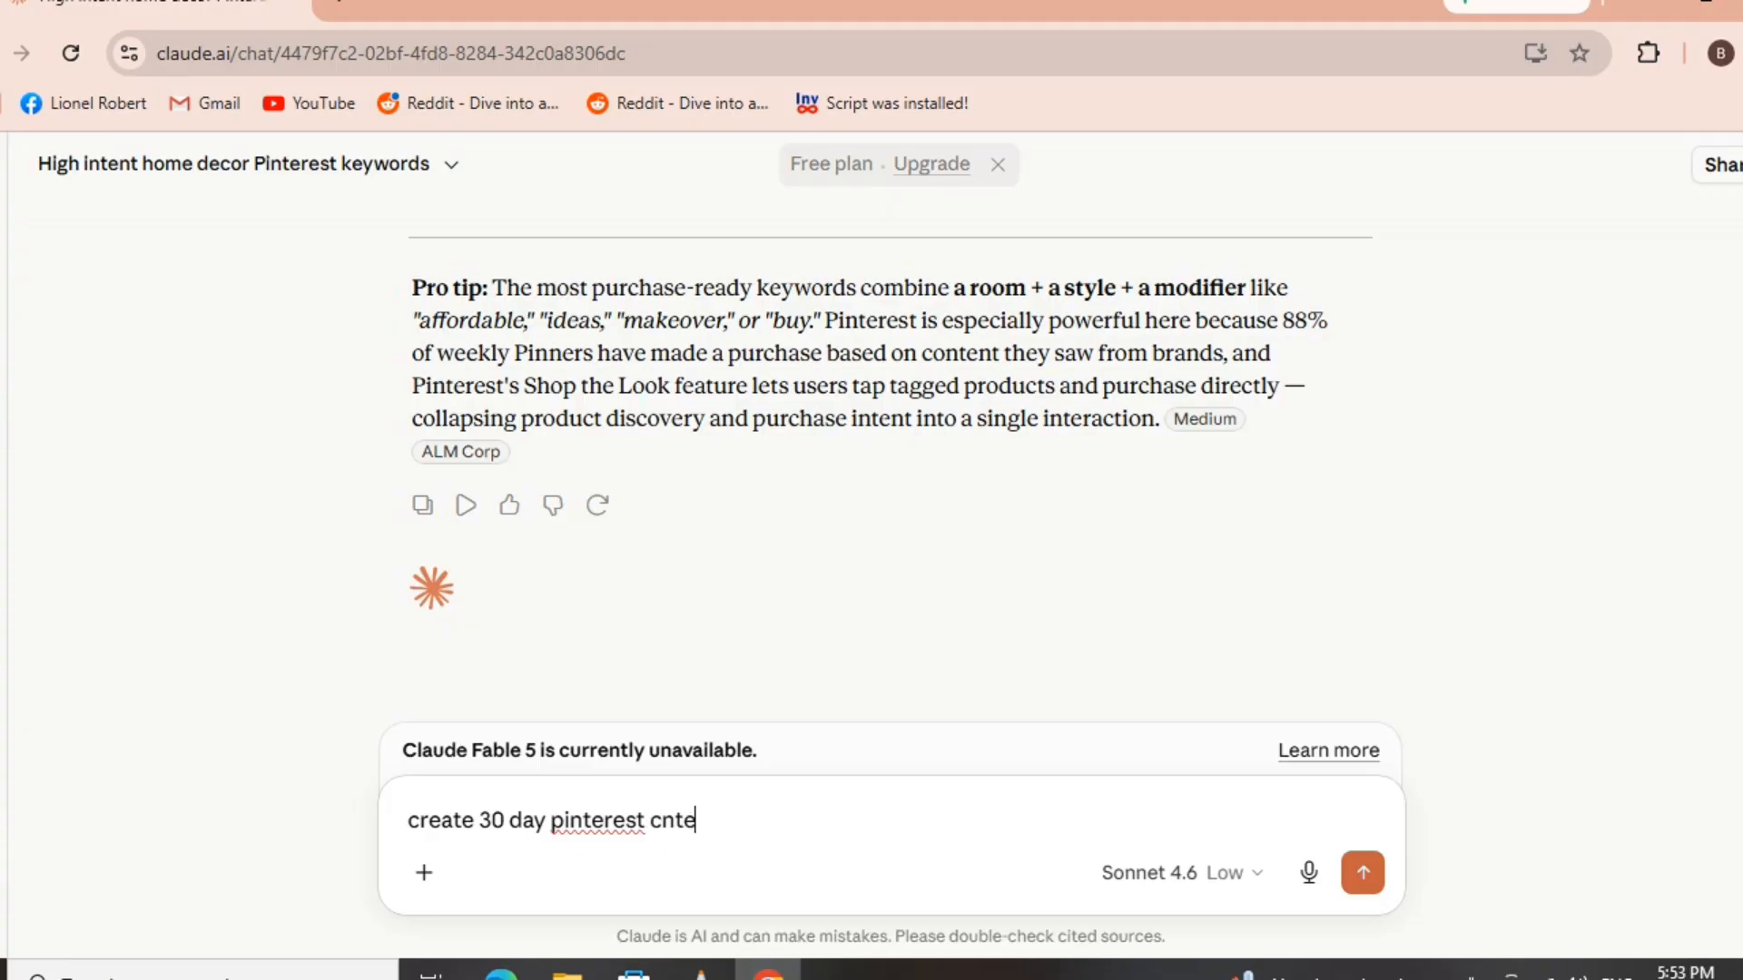
pyautogui.write('nt calender')
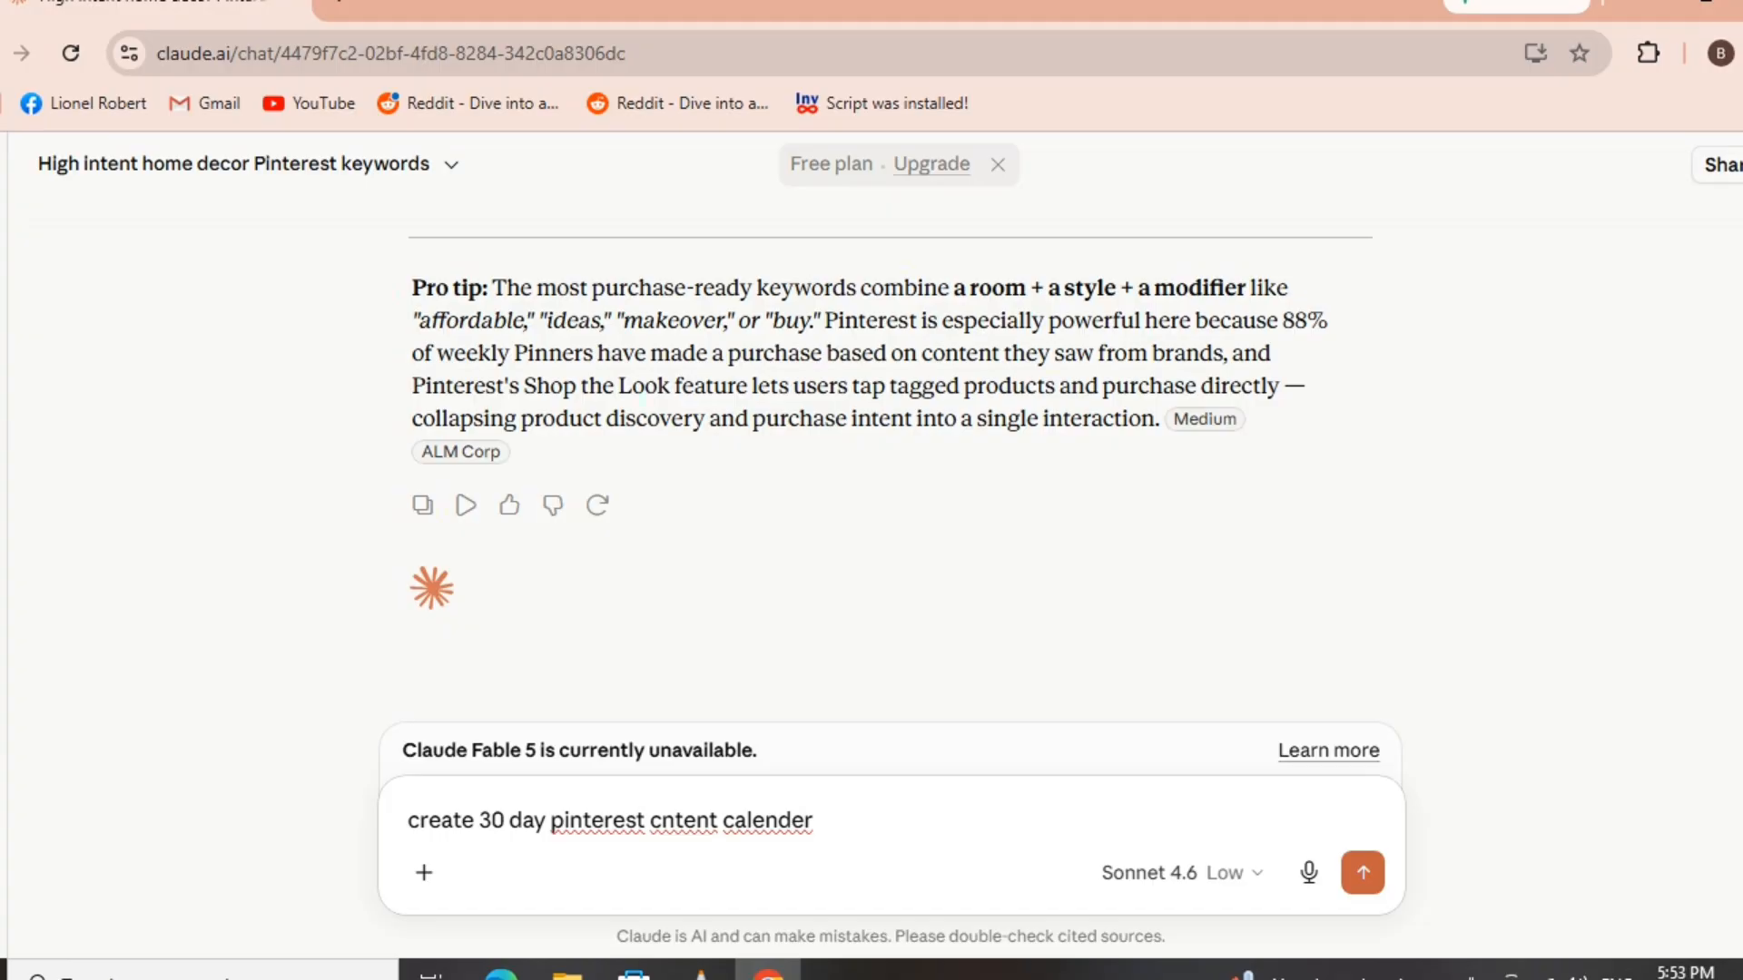
pyautogui.write(' for a home decor')
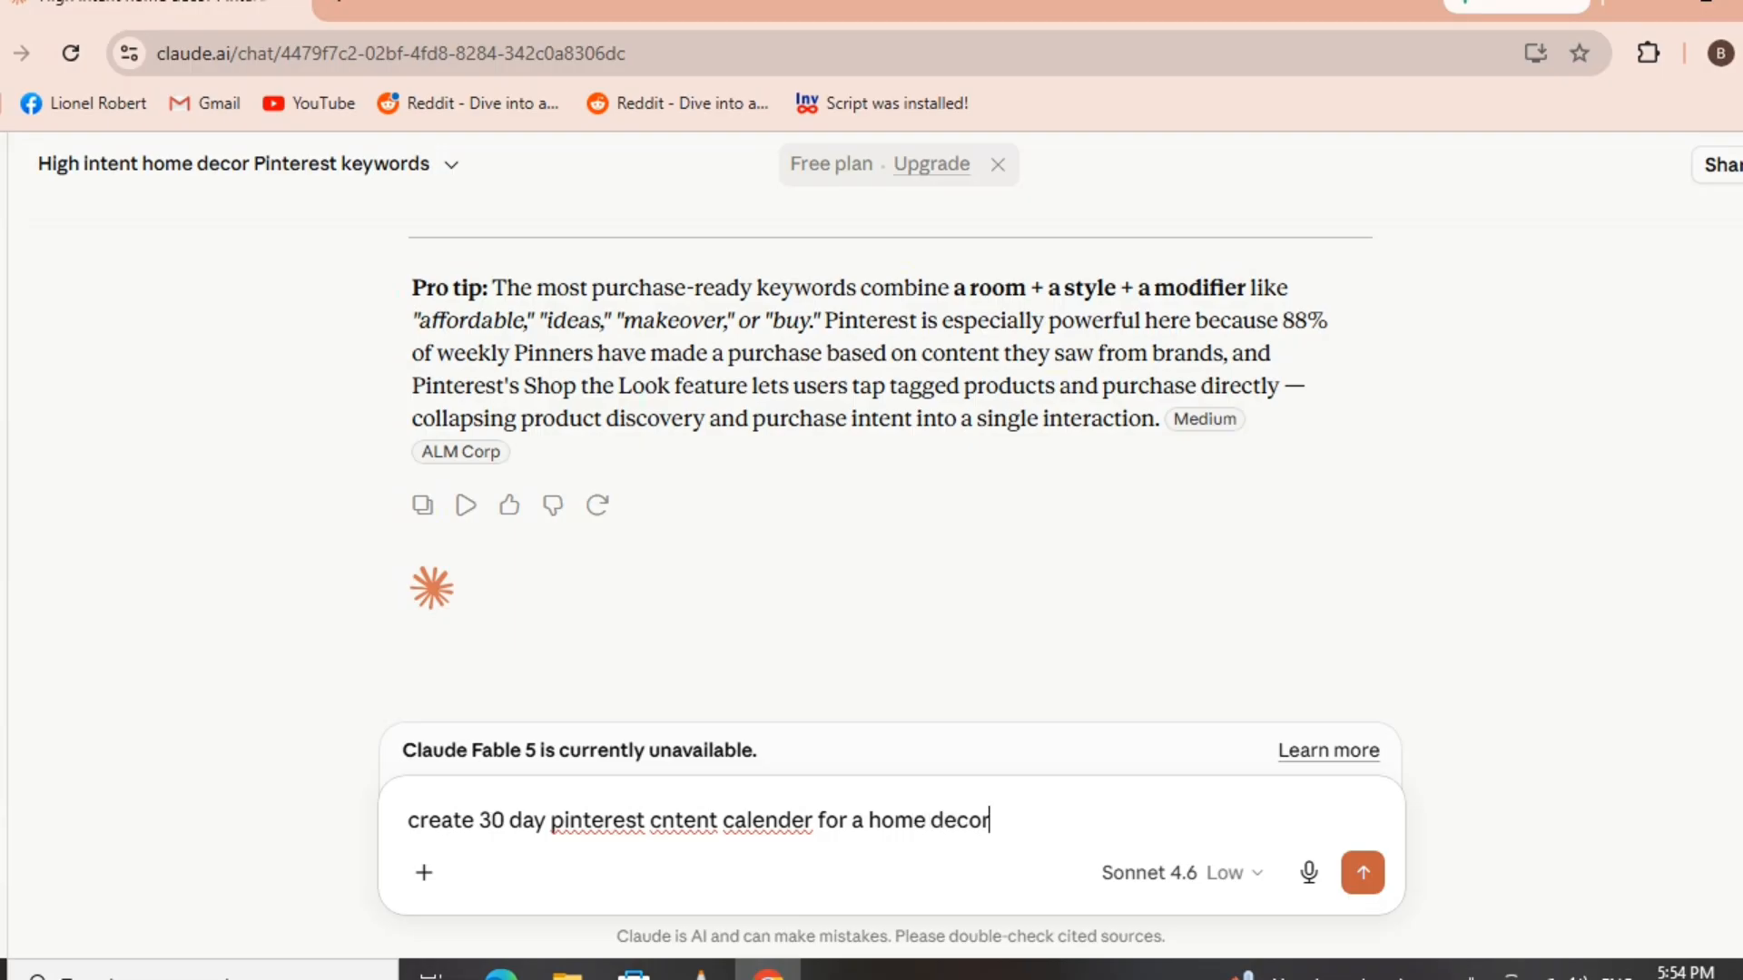
pyautogui.write('e')
pyautogui.press('BackSpace')
pyautogui.press('BackSpace')
pyautogui.write('affiliate')
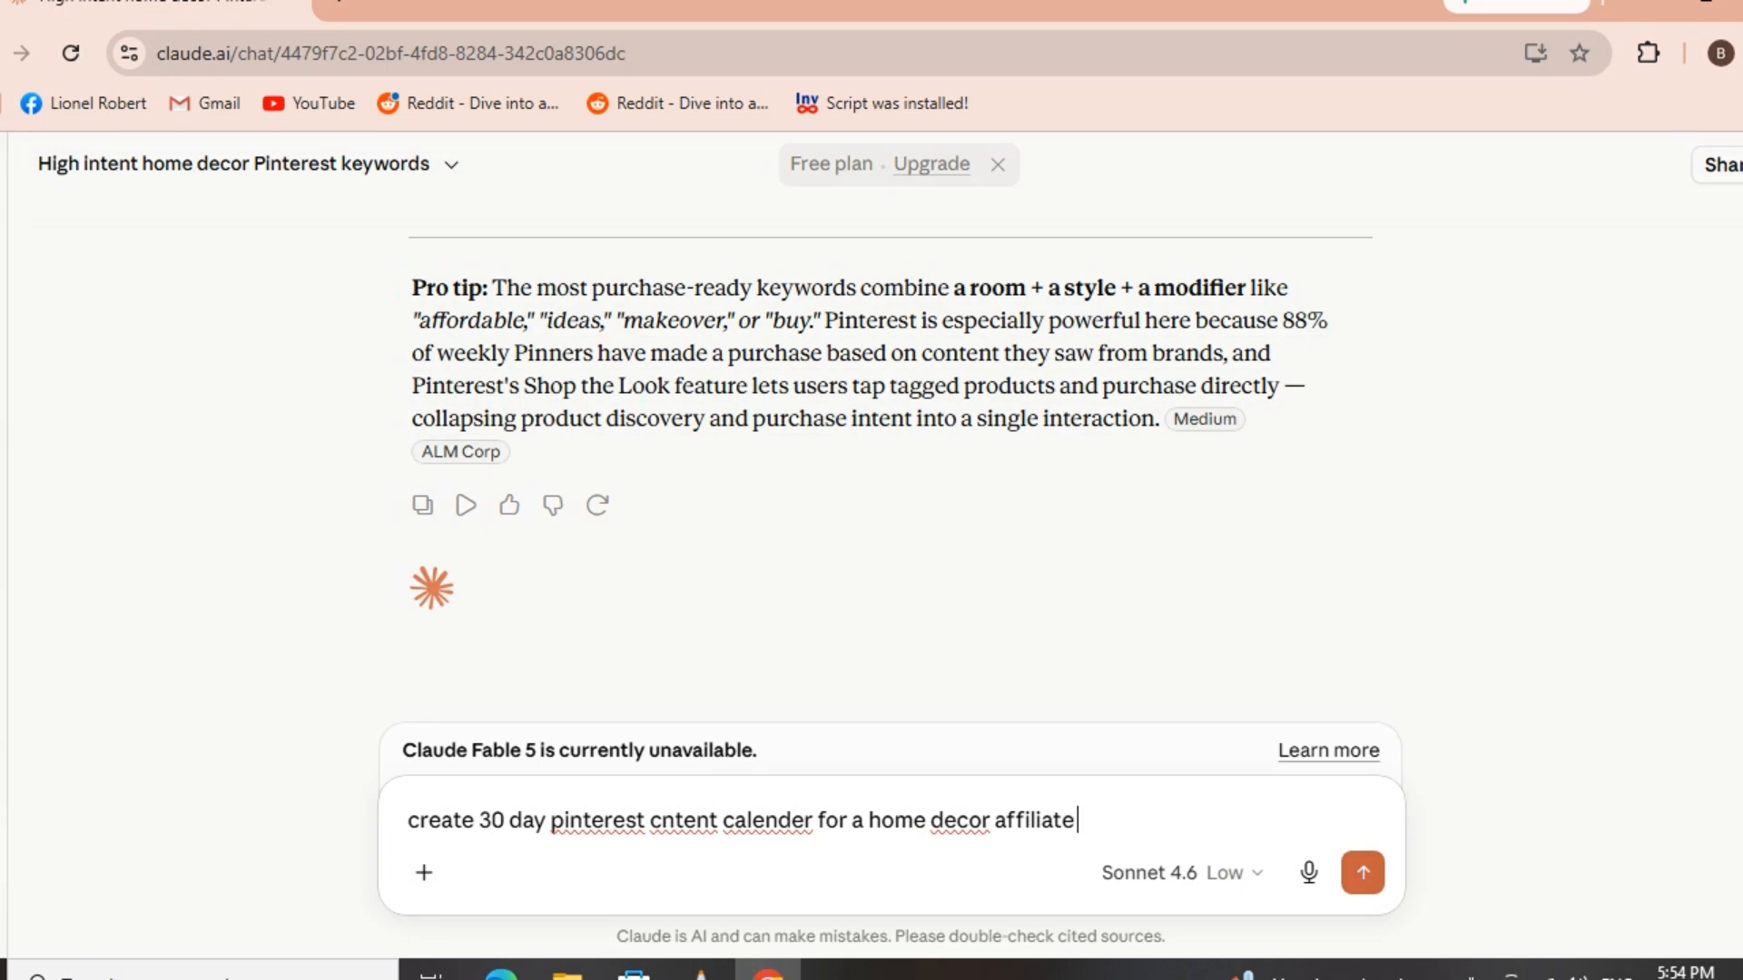
pyautogui.write(' marketer')
pyautogui.press('Return')
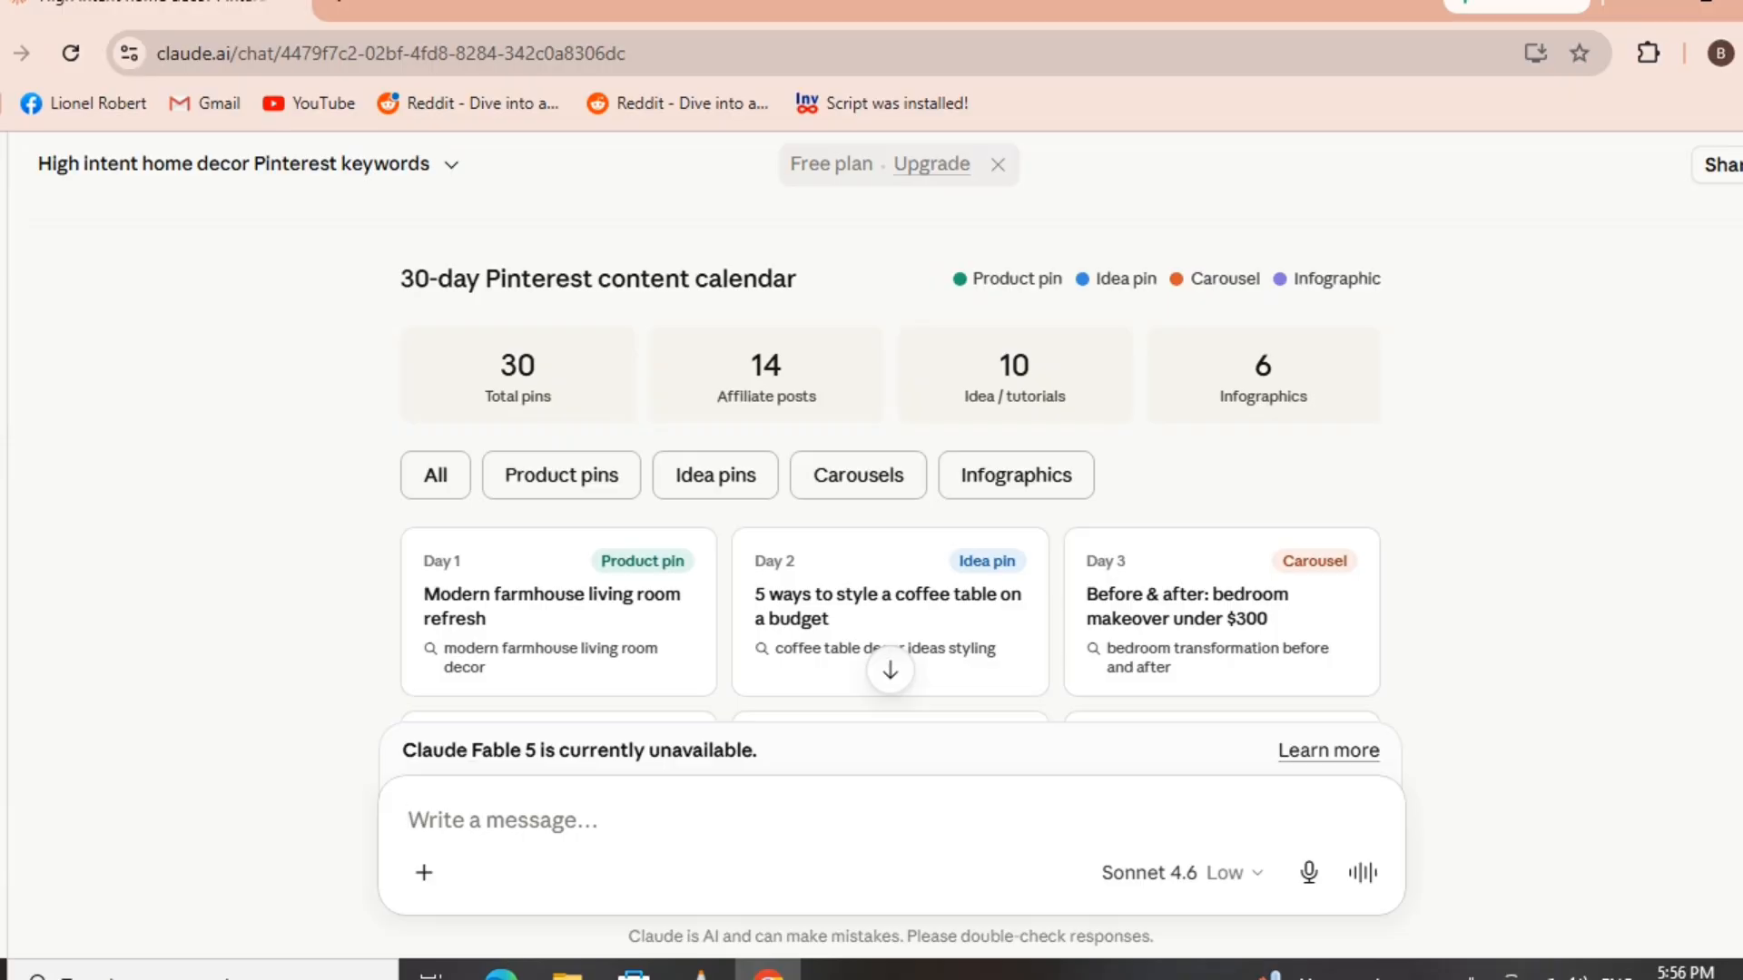
# - Examine the 30-day Pinterest content calendar's daily pin cards and the explanation of its structure below them
pyautogui.scroll(-5, 889, 472)
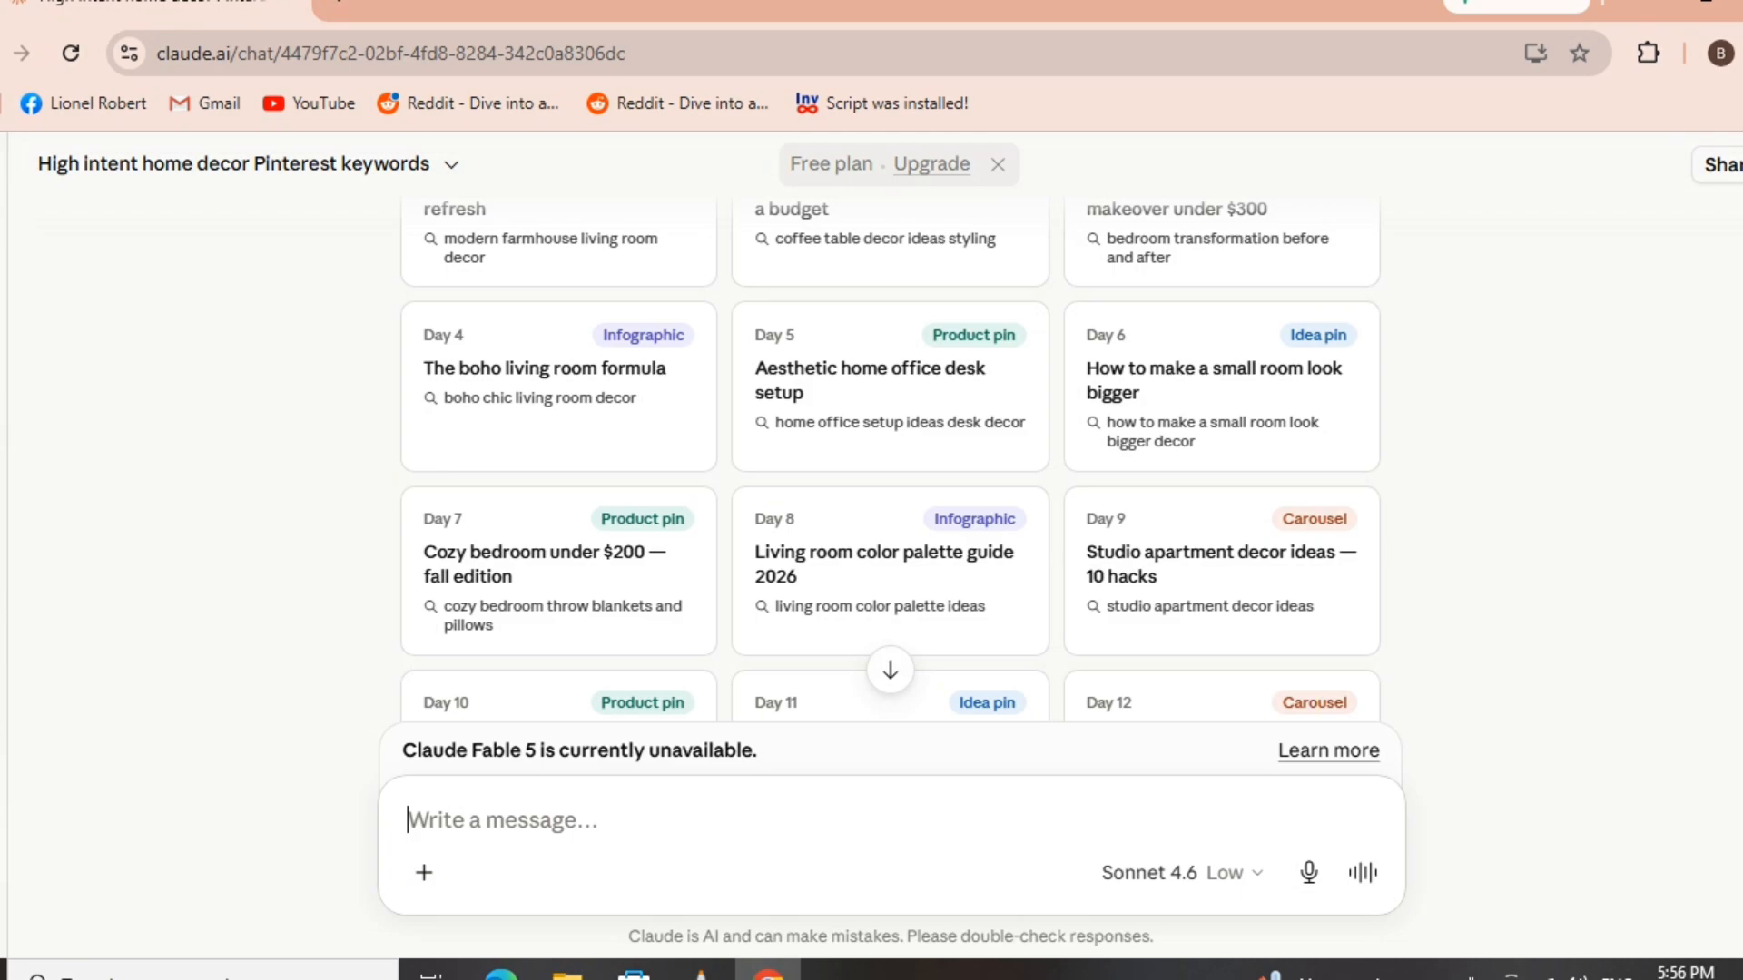
pyautogui.scroll(-1, 889, 461)
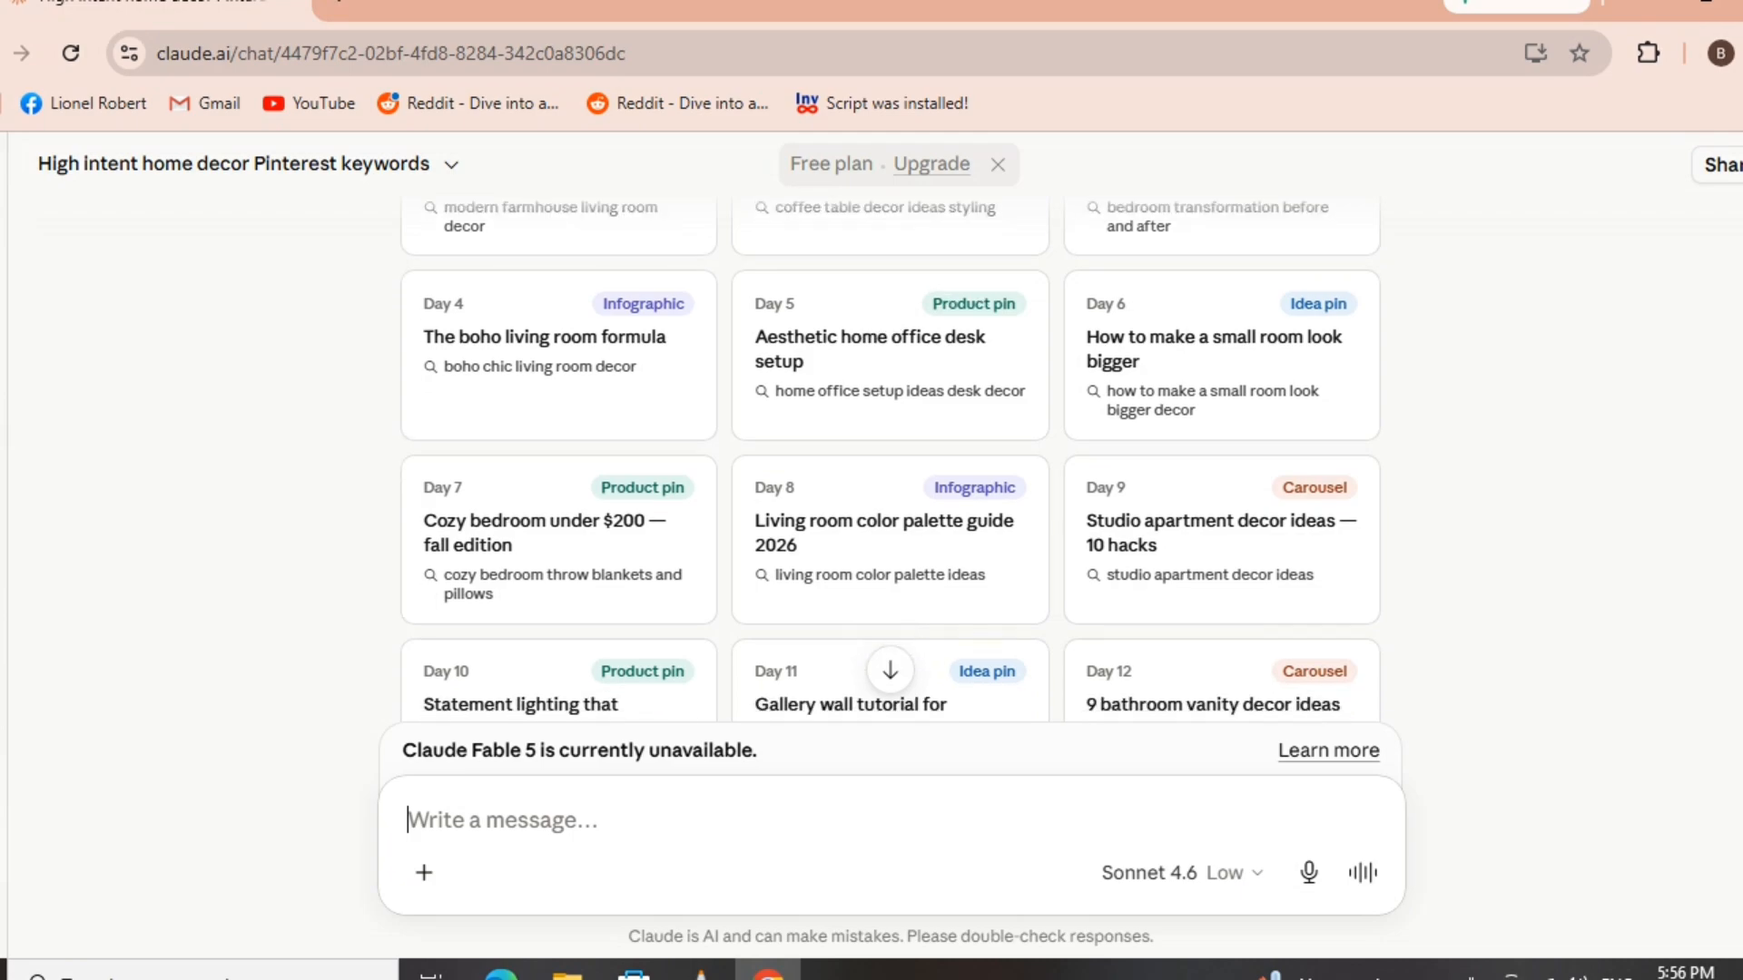
pyautogui.scroll(-2, 890, 460)
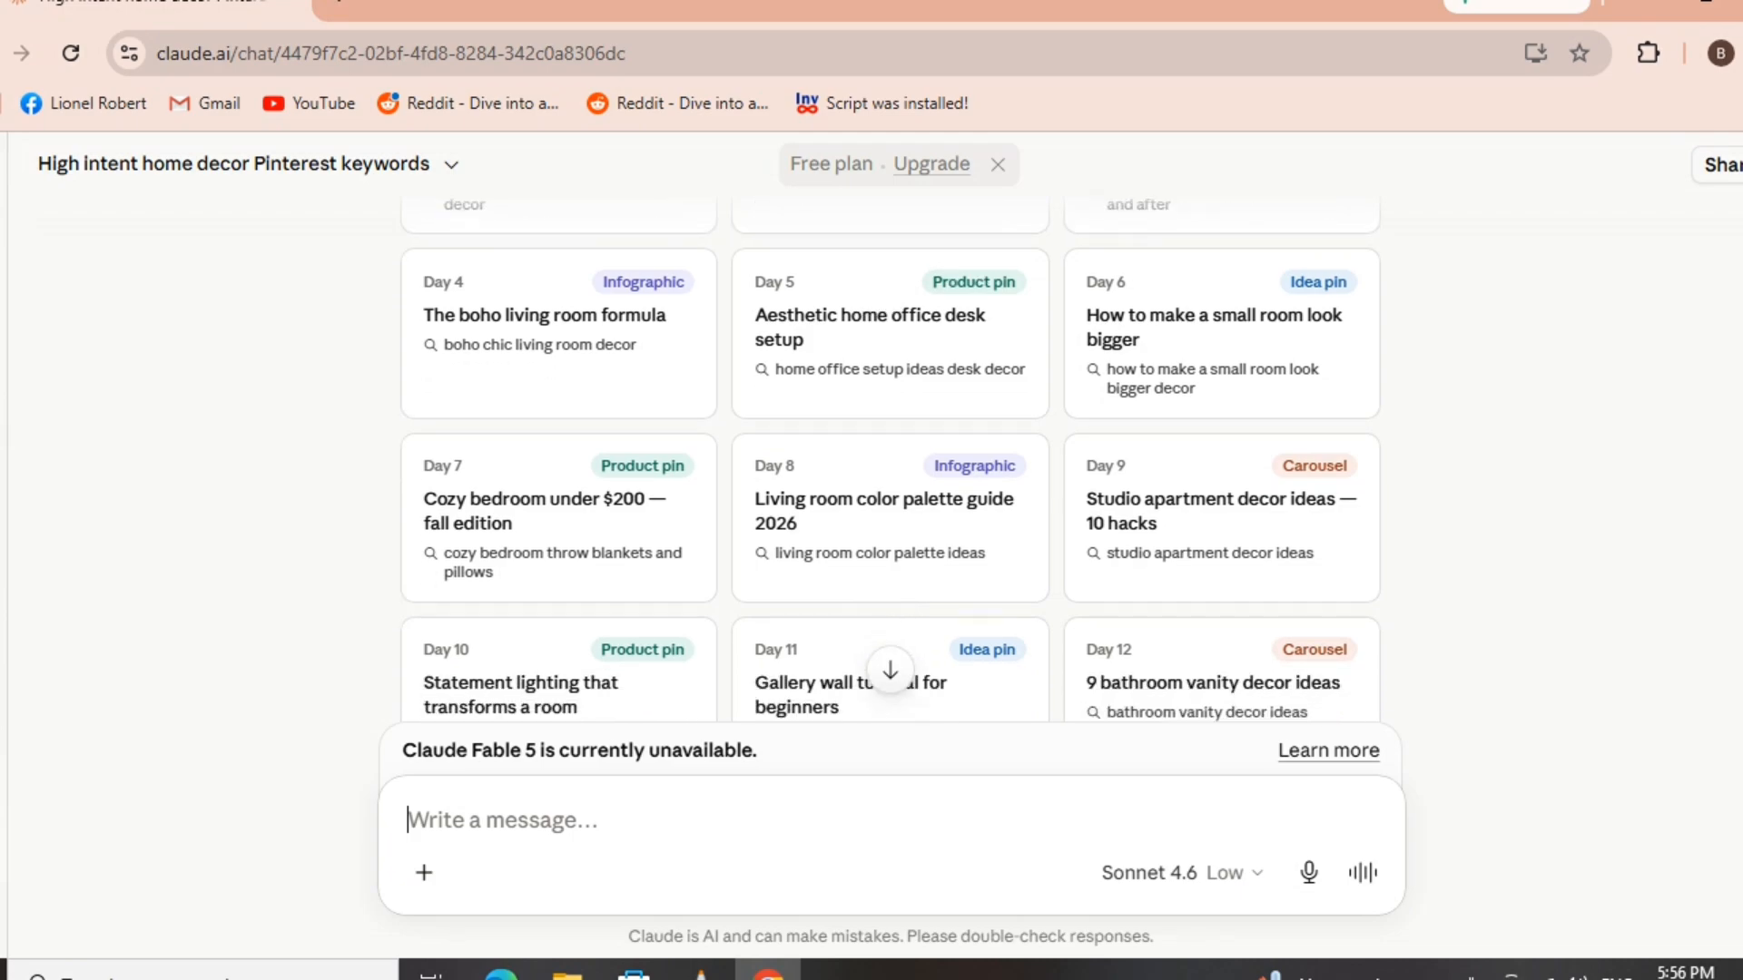
pyautogui.scroll(-3, 890, 460)
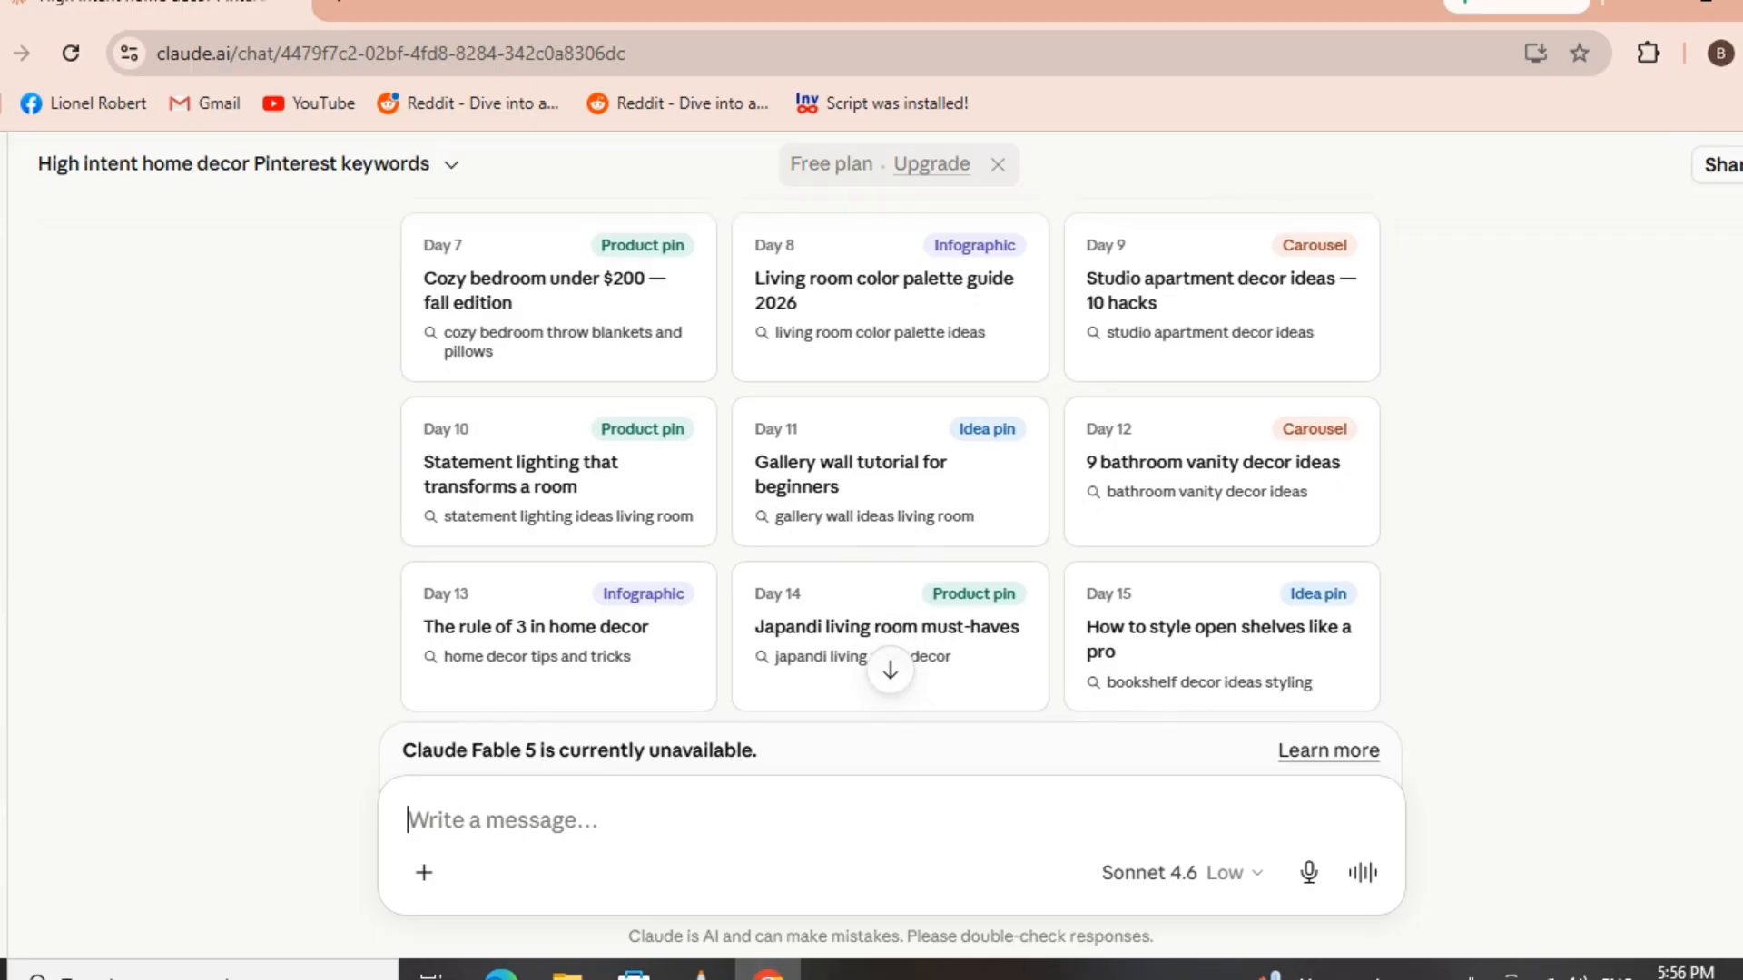
pyautogui.scroll(-3, 890, 460)
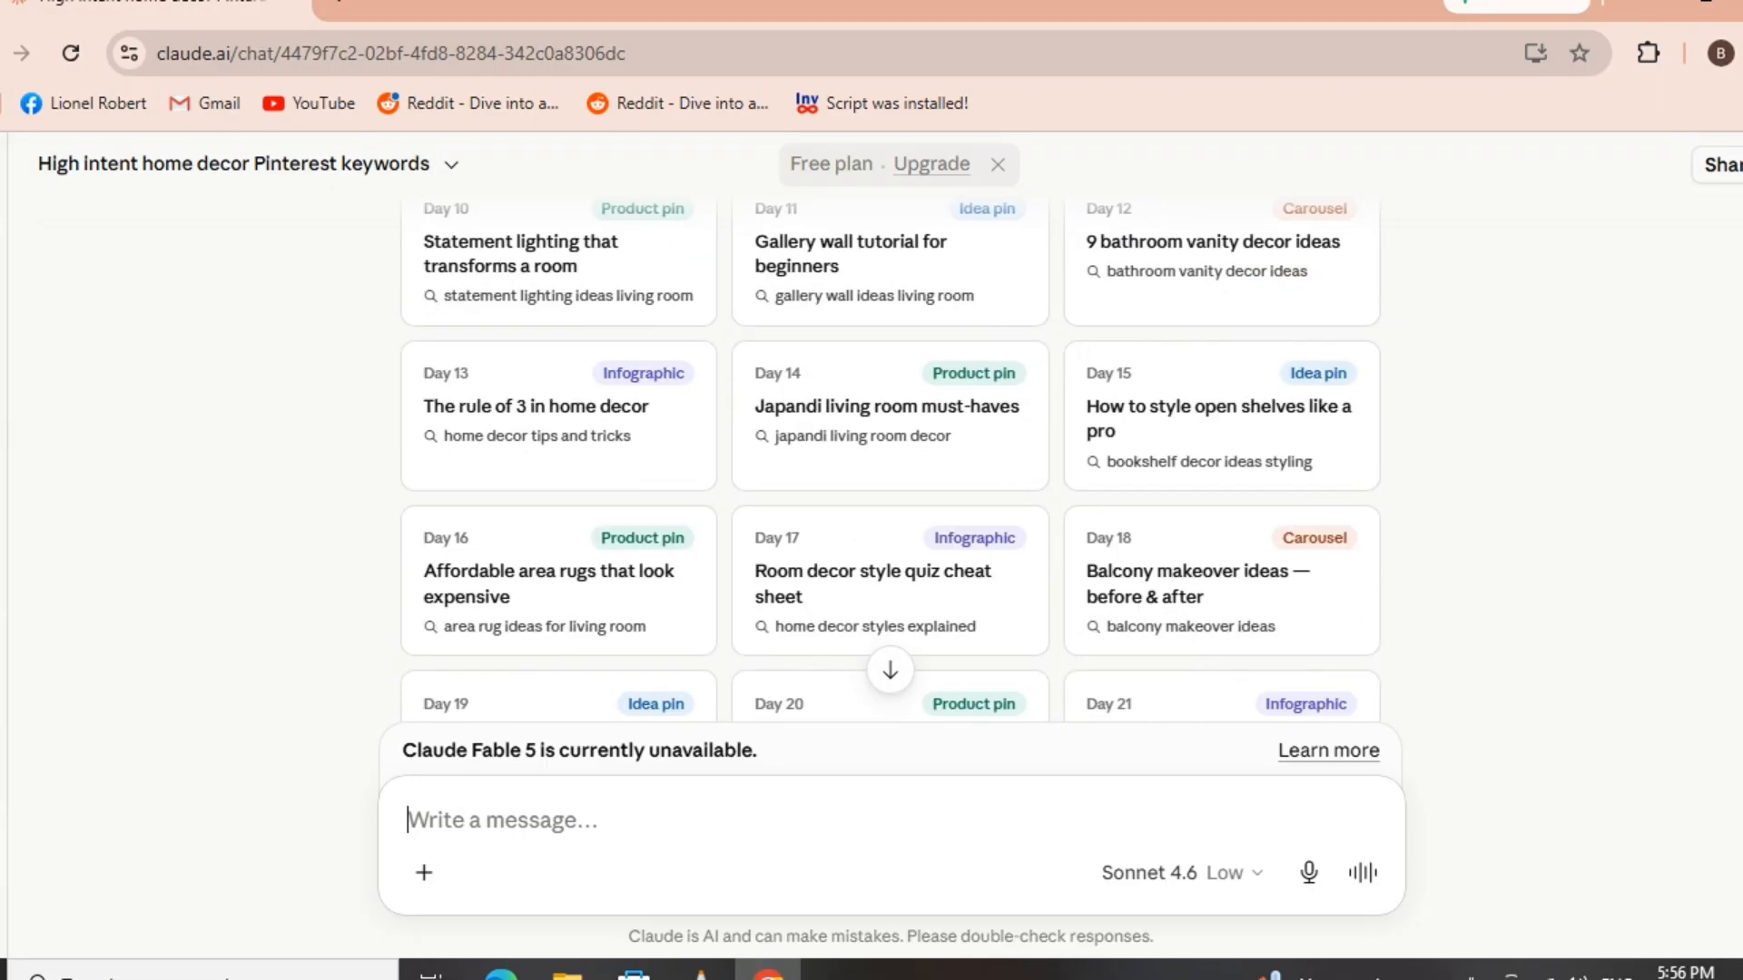
pyautogui.scroll(-3, 890, 461)
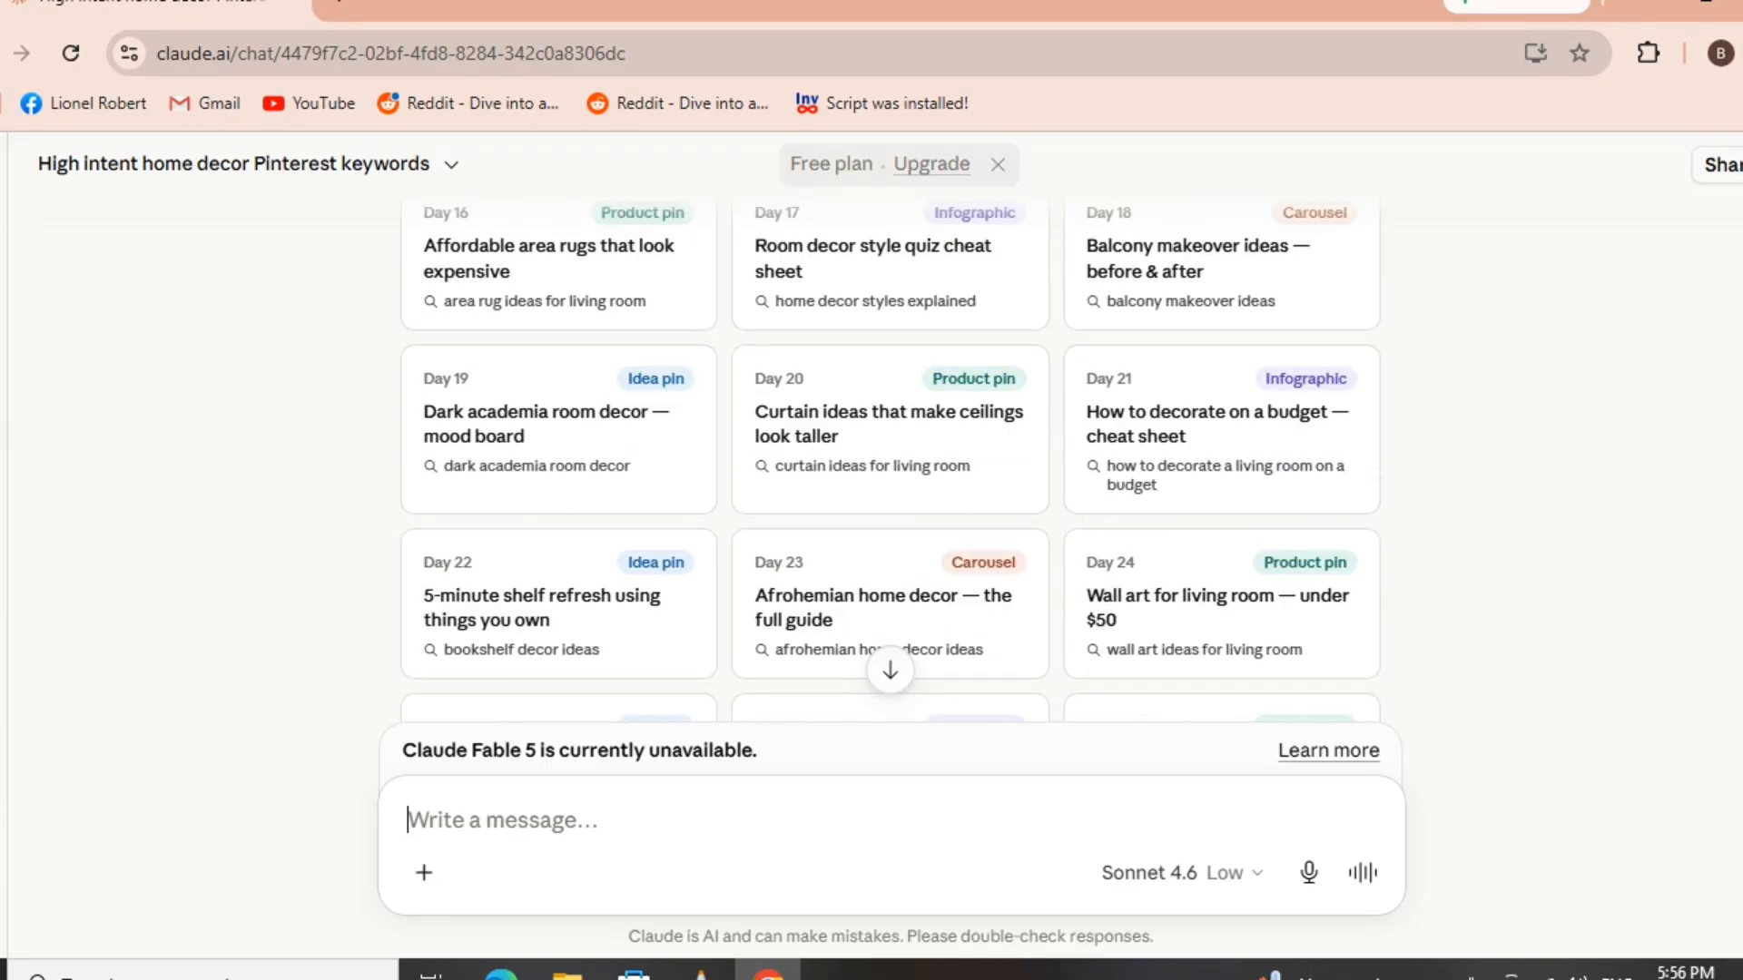
pyautogui.scroll(-1, 889, 461)
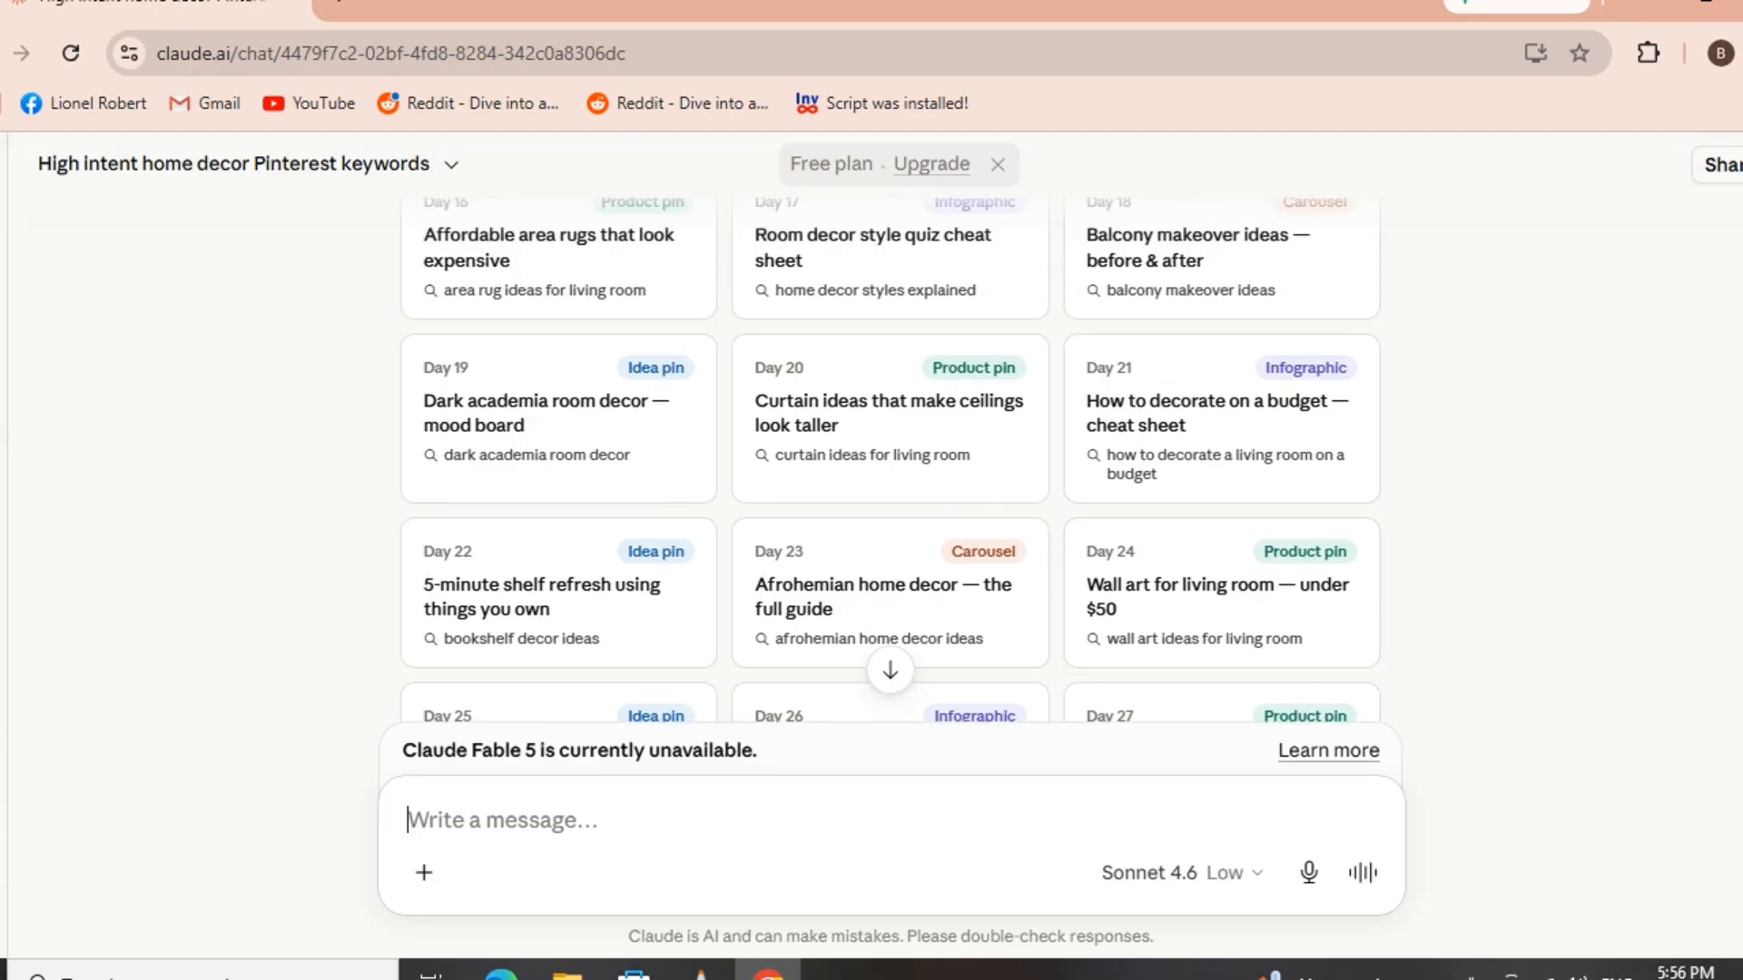
pyautogui.hotkey('ctrl', 'a')
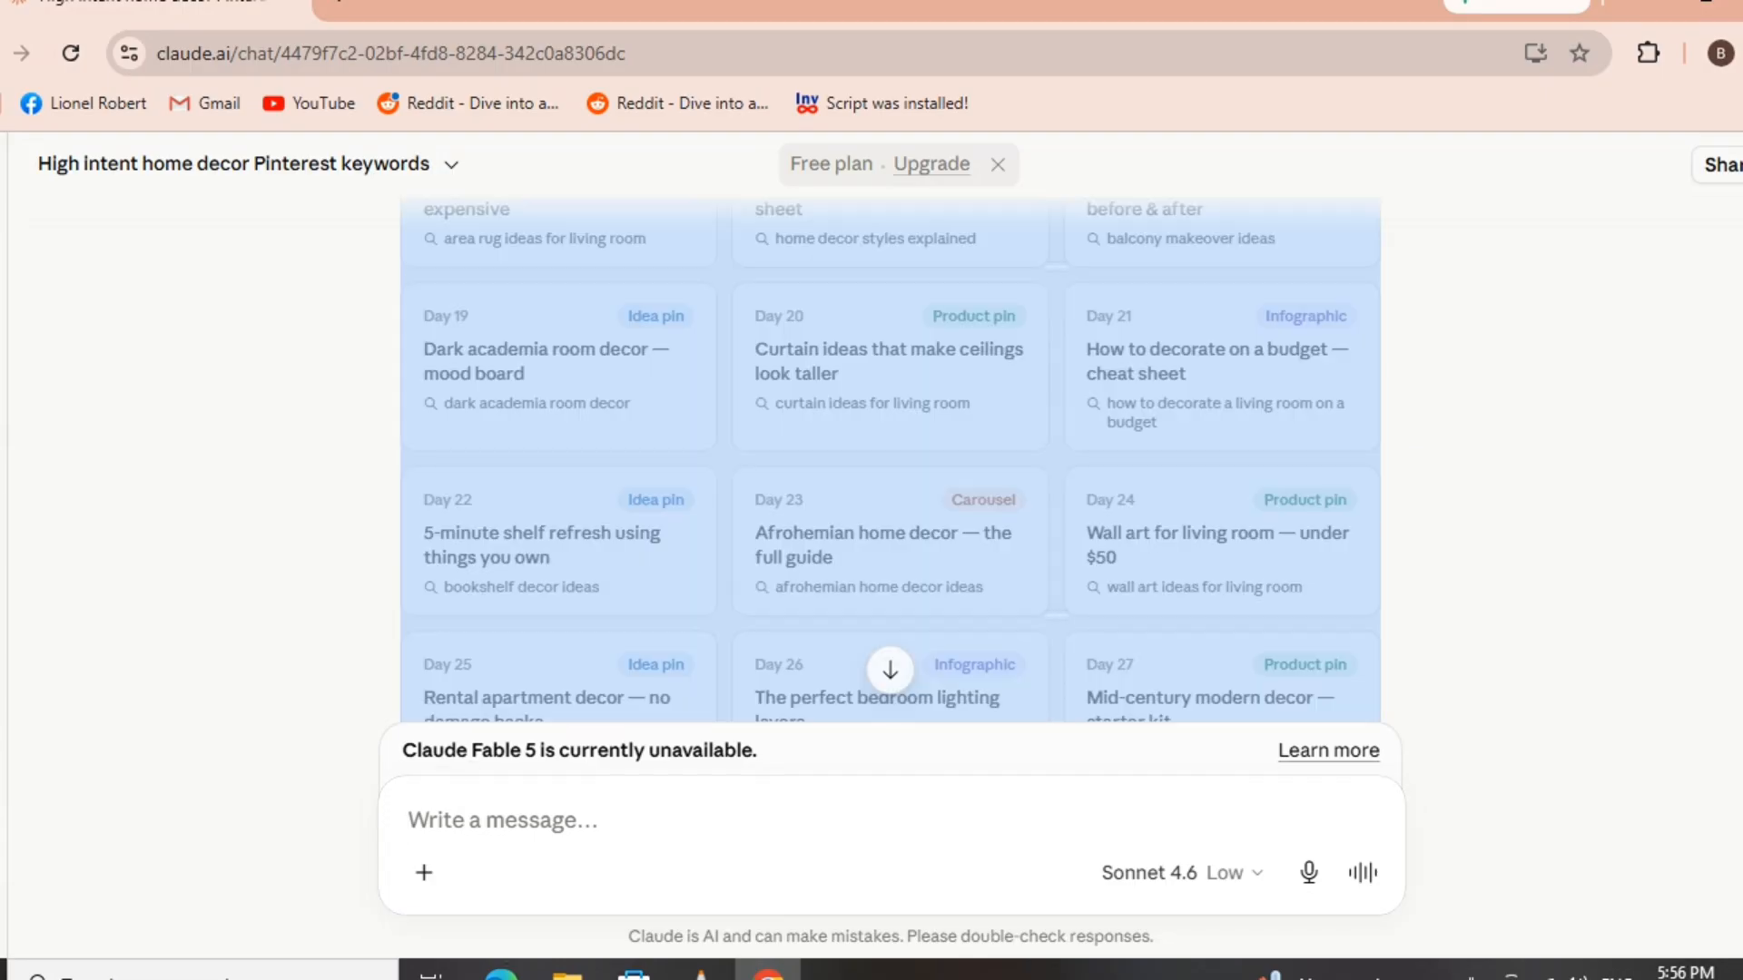
pyautogui.click(1543, 454)
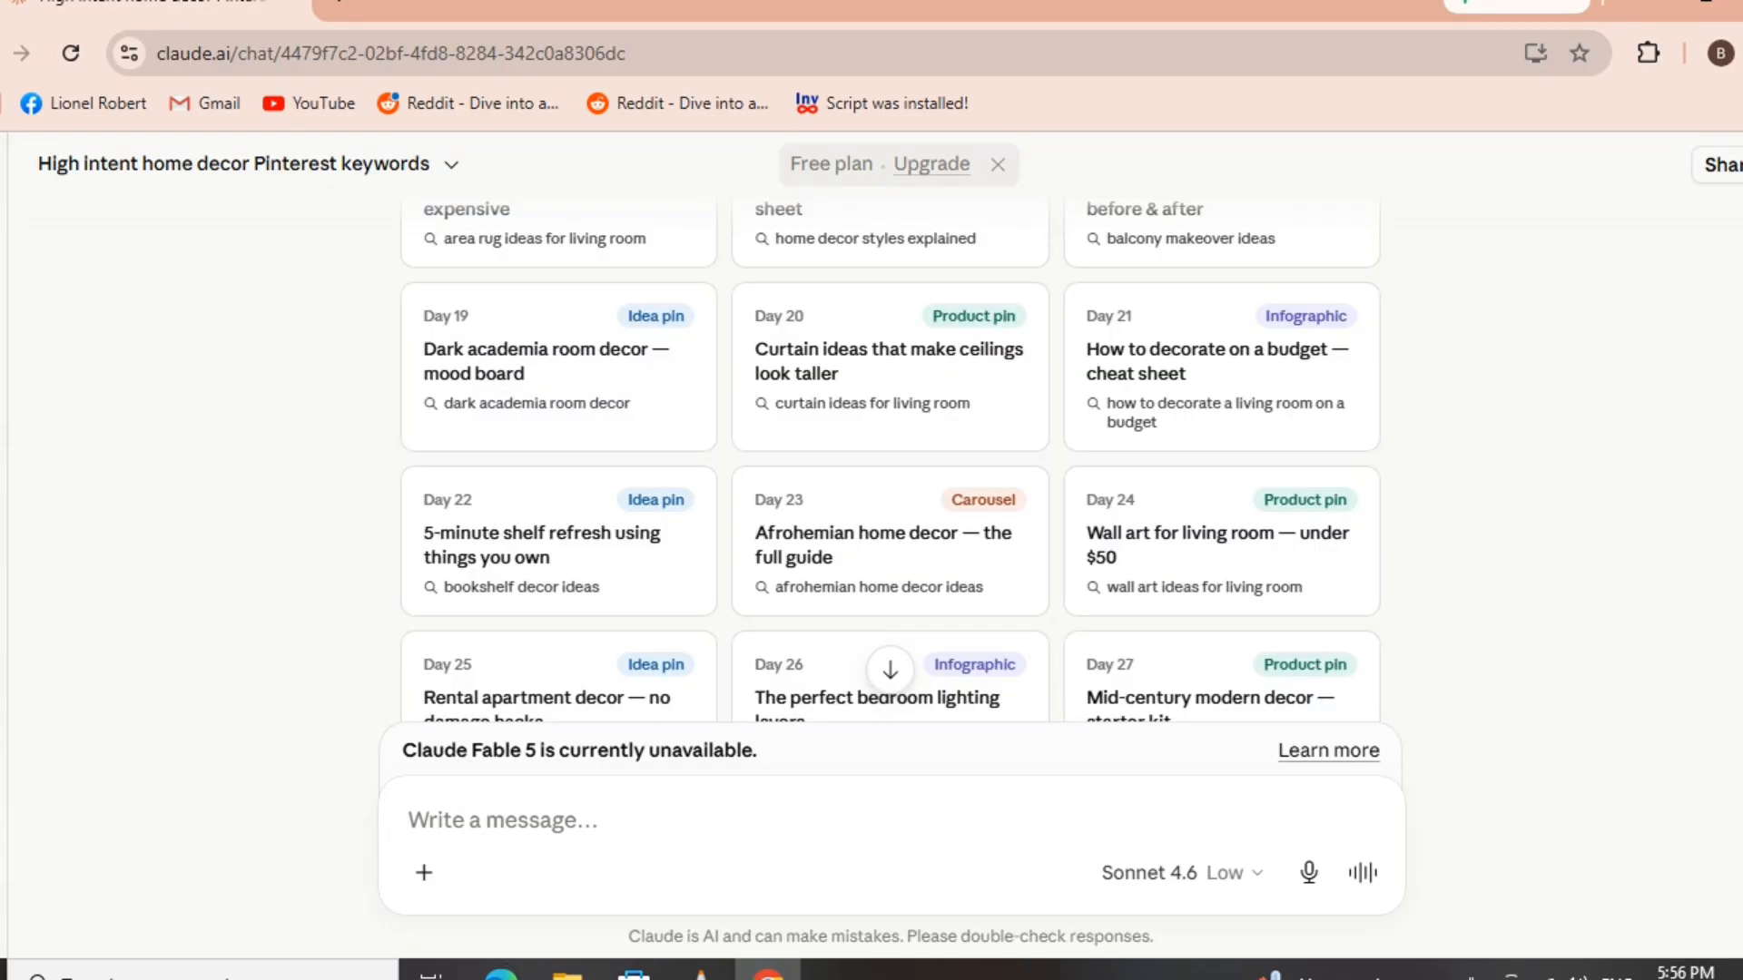
pyautogui.scroll(-5, 890, 461)
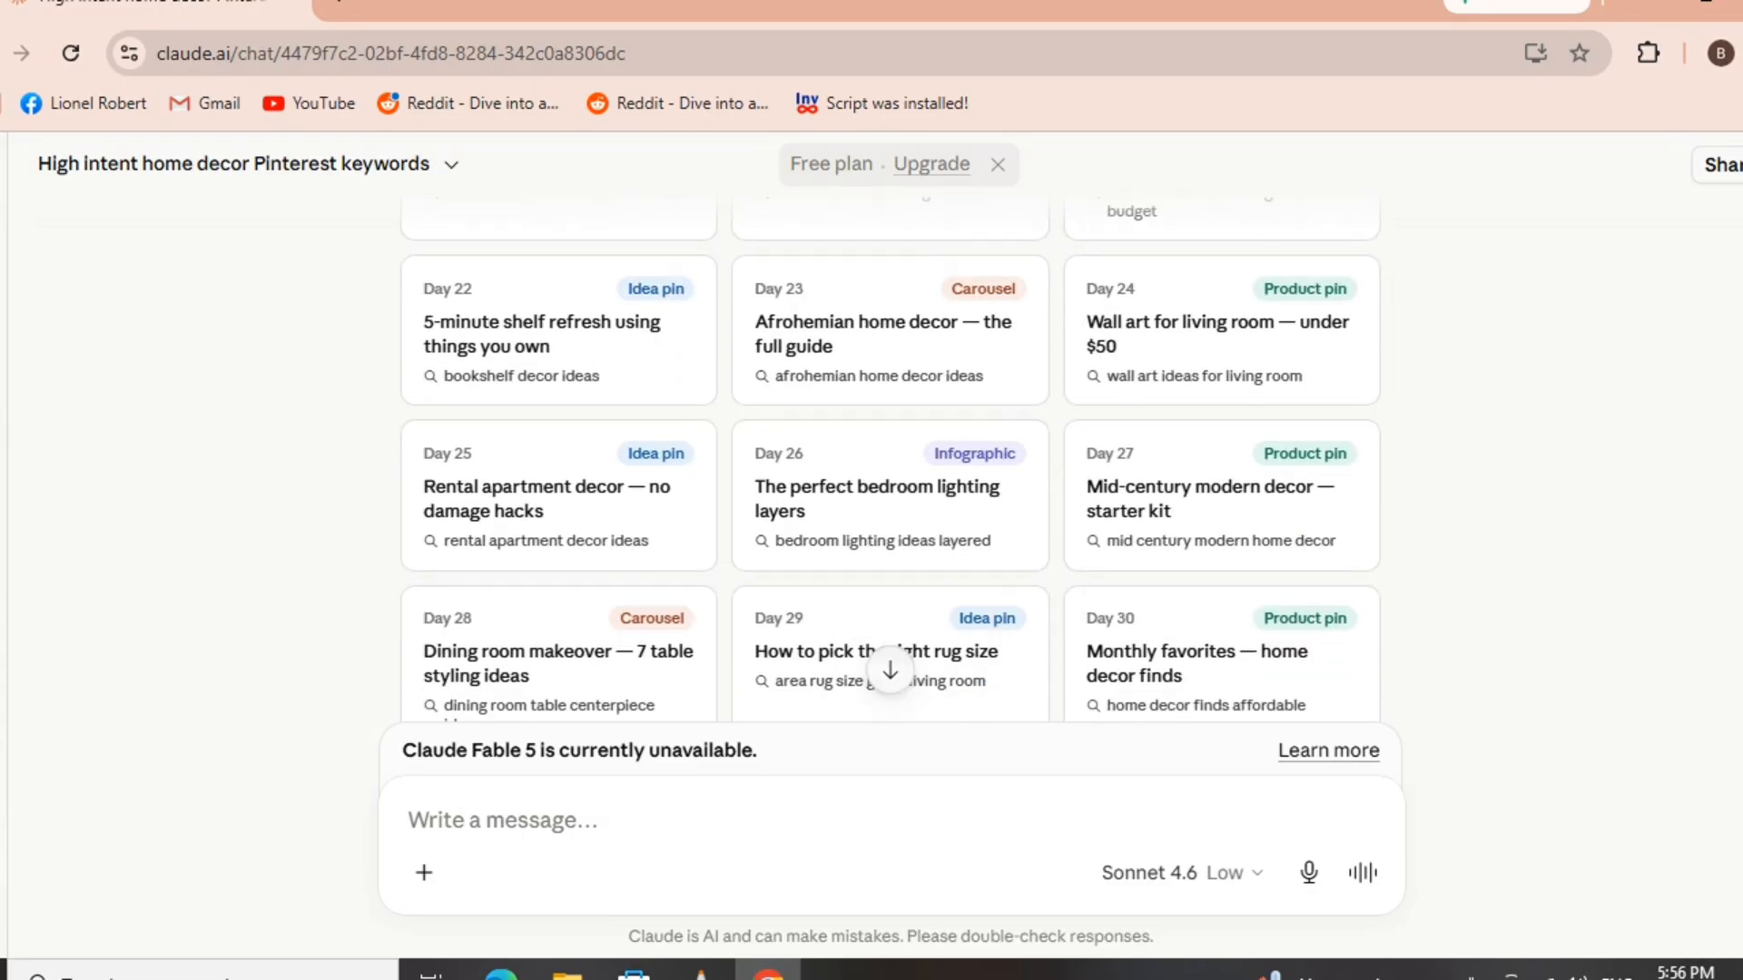
pyautogui.scroll(-4, 890, 460)
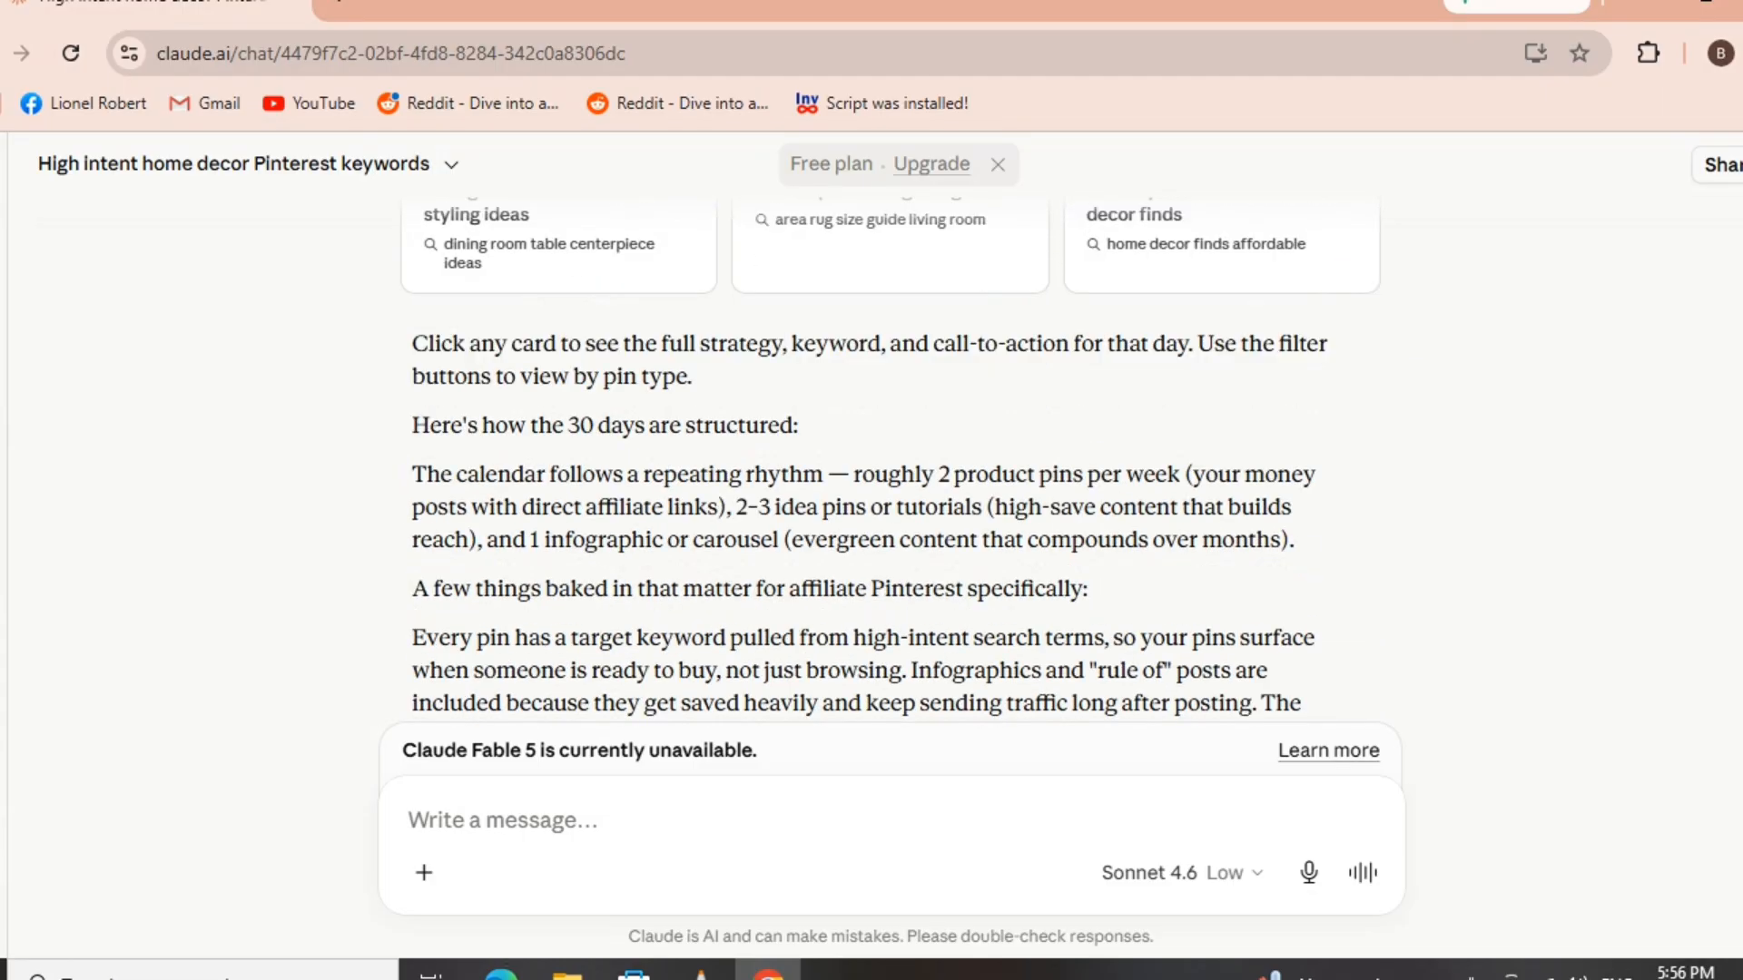
pyautogui.scroll(-3, 890, 460)
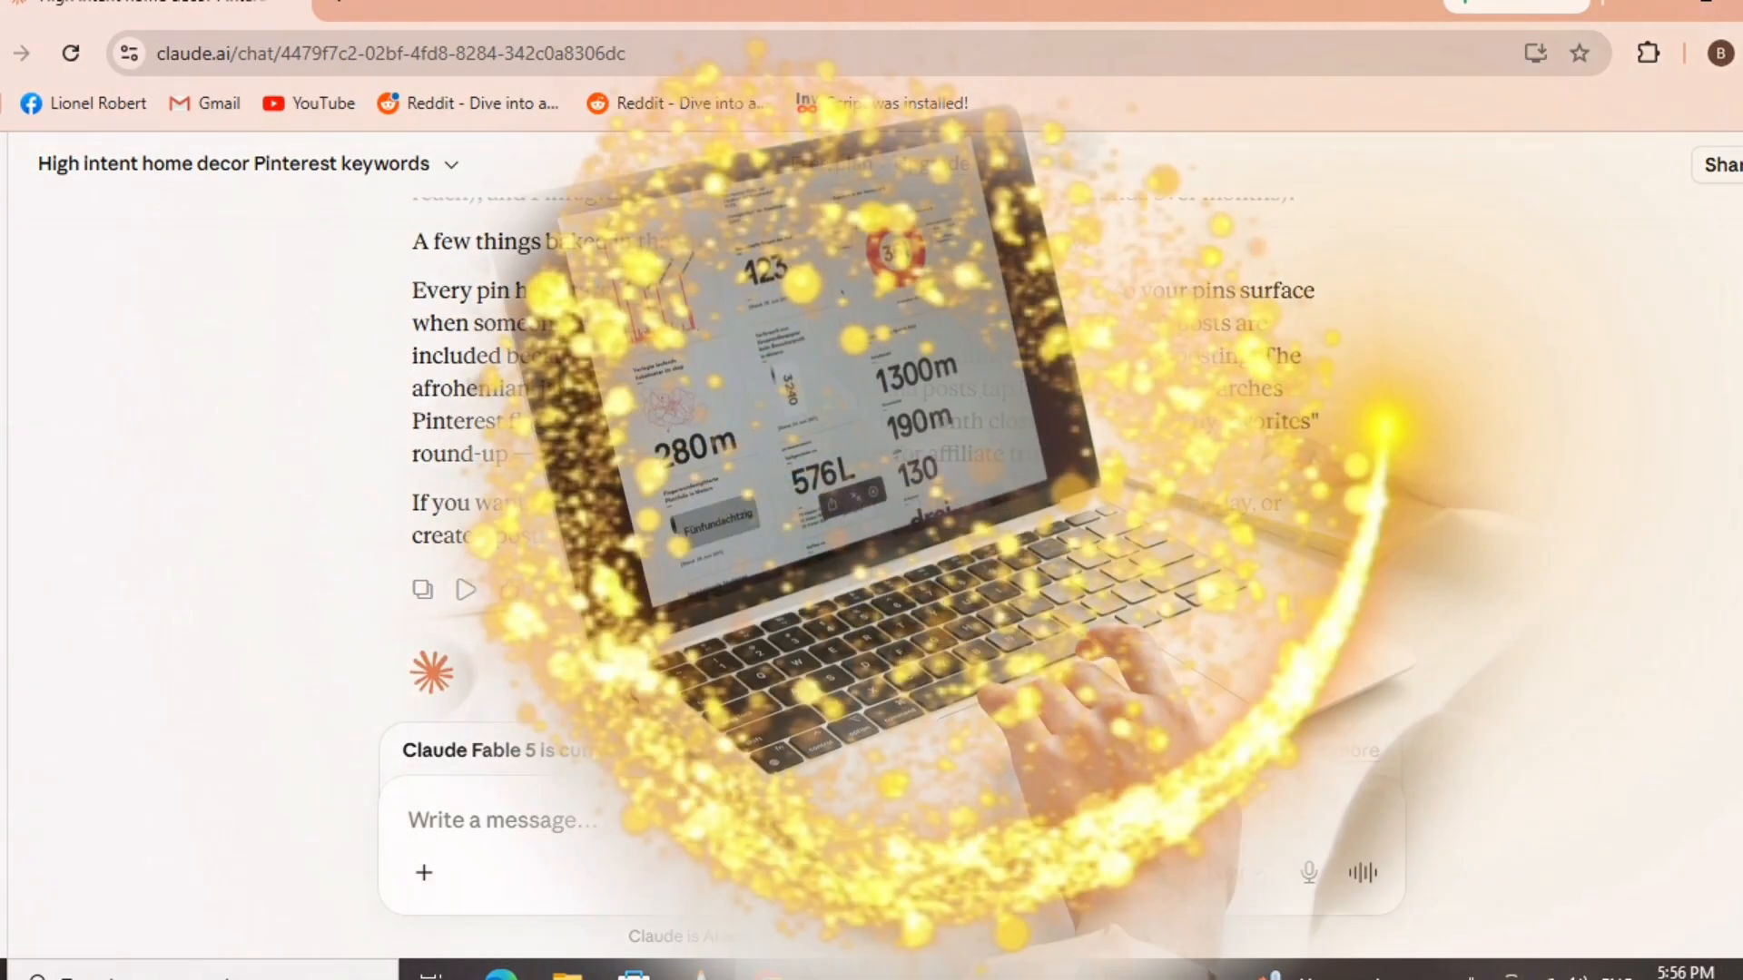